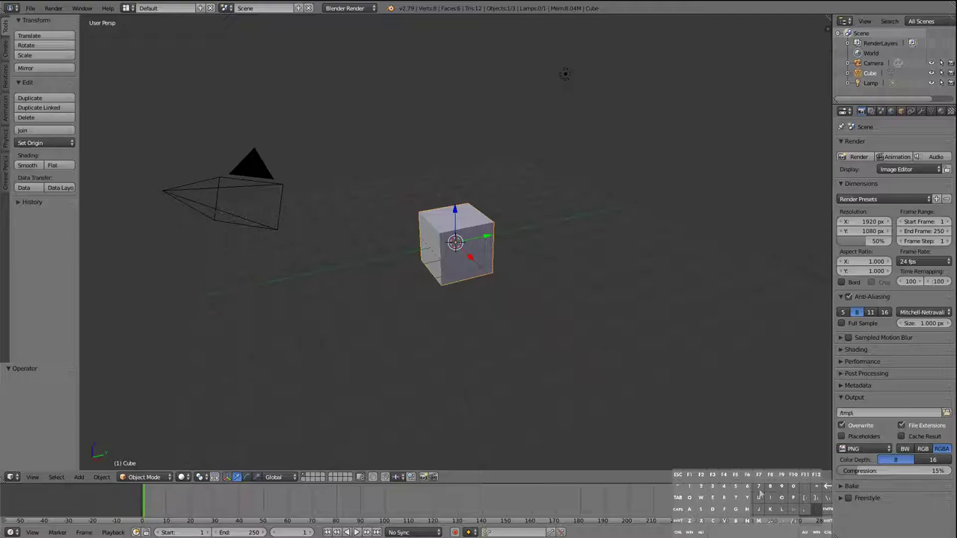
key(z)
key(z)
key(z)
key(z)
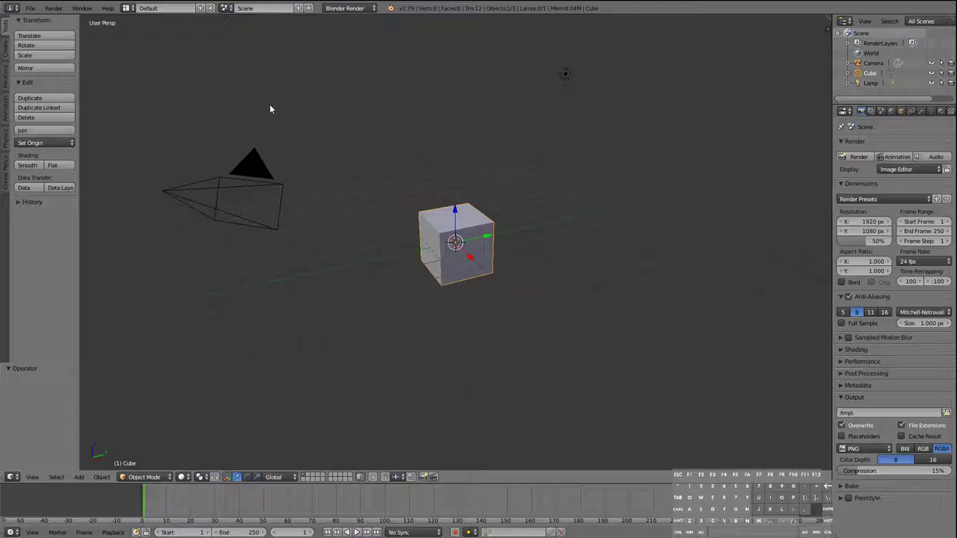
- Delete the default cube and set the render engine to Cycles Render
key(x)
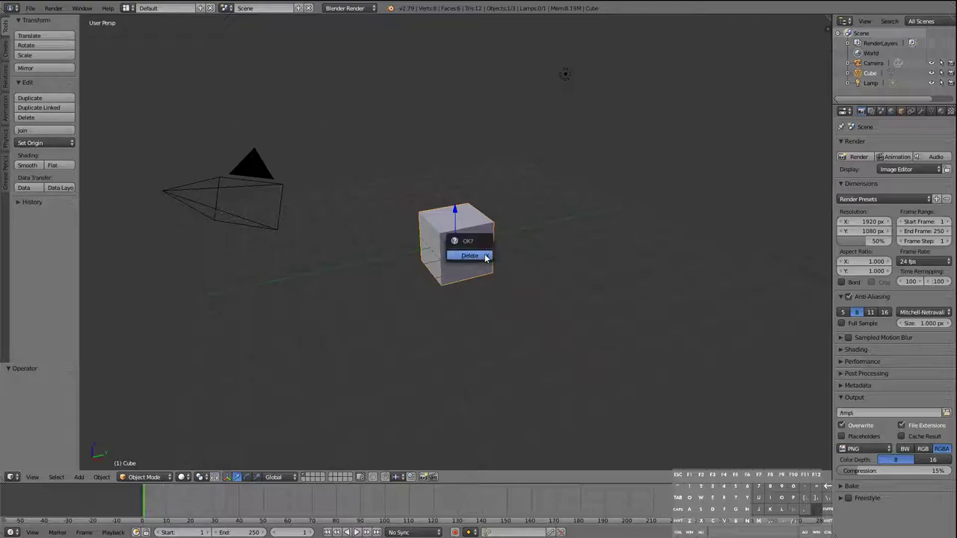
click(470, 256)
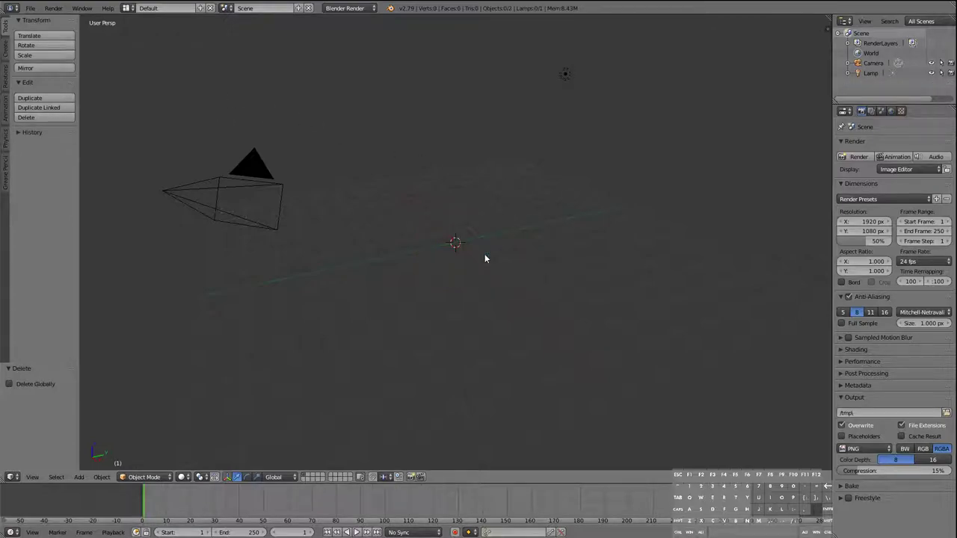
click(335, 8)
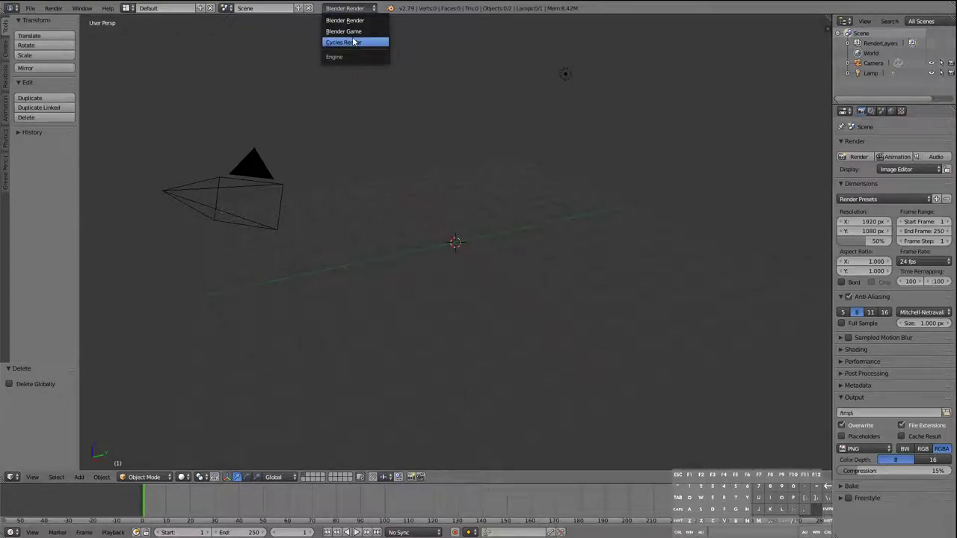
click(356, 43)
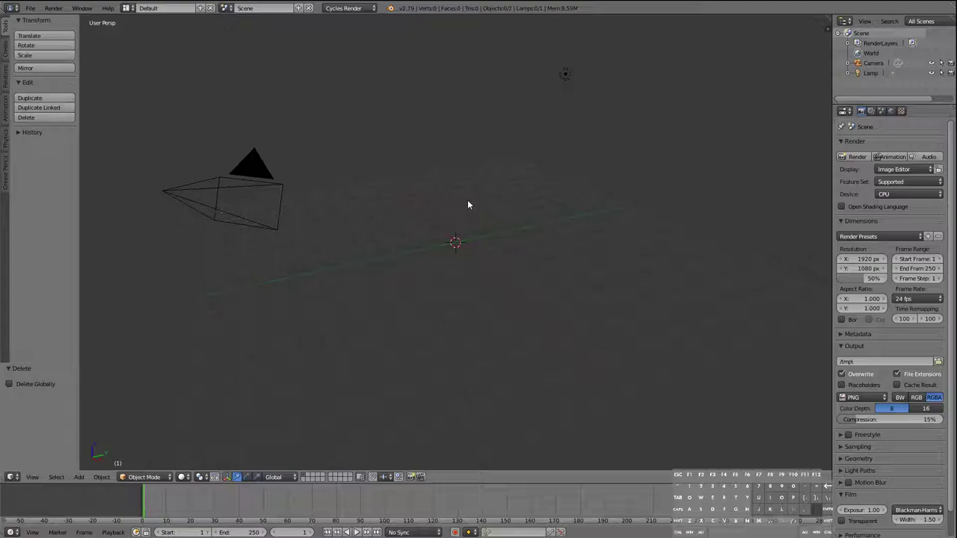
- Add a plane mesh at the origin and scale it up in two passes, the second by a factor of about 6.16
middle_drag(443, 236, 432, 196)
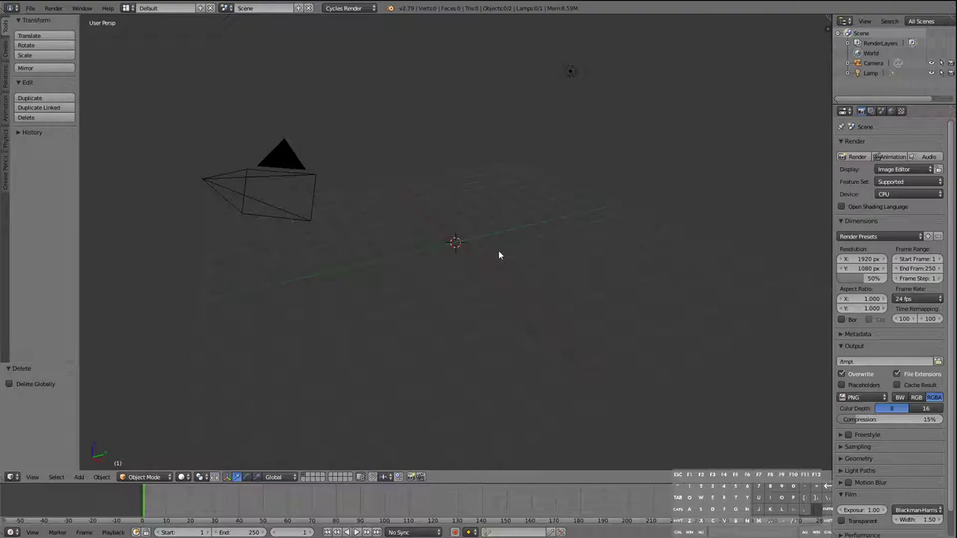
middle_drag(450, 234, 476, 253)
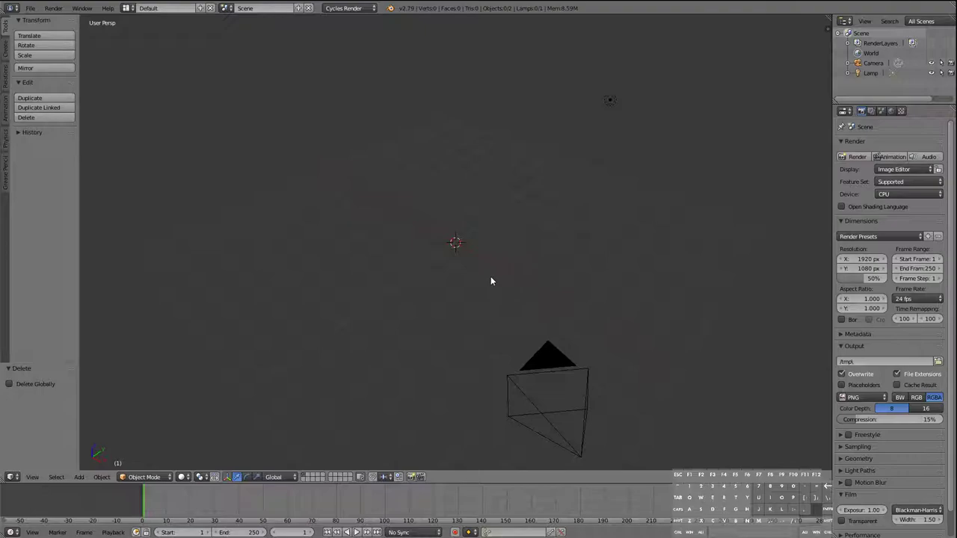
key(shift+a)
mouse_move(455, 253)
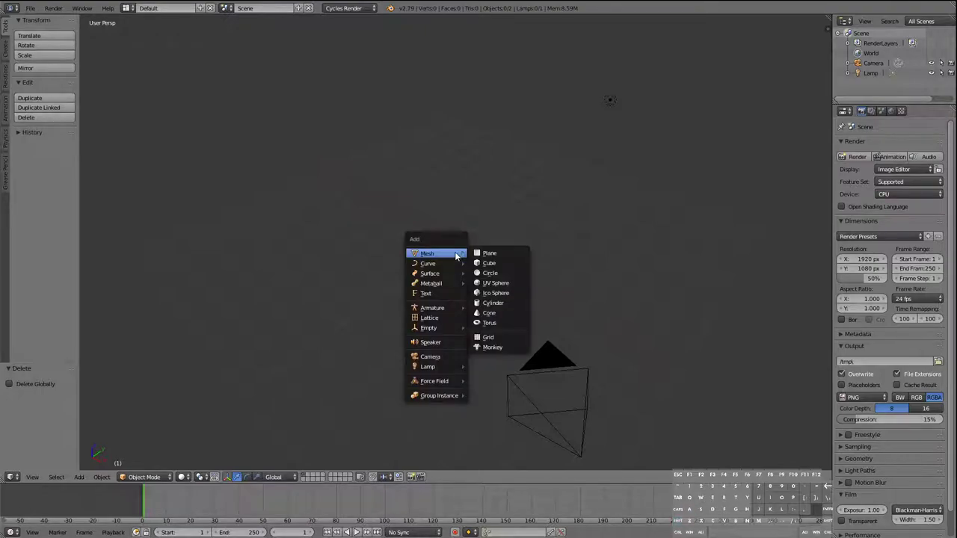
click(490, 253)
key(s)
click(457, 281)
key(s)
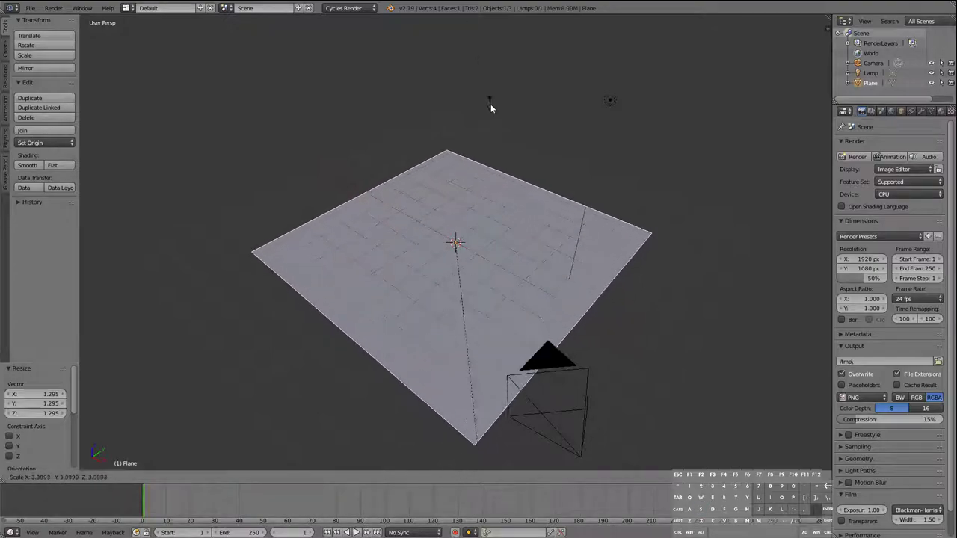
click(526, 269)
- Subdivide the whole plane five times in Edit Mode, with one cut each time
middle_drag(588, 222, 529, 243)
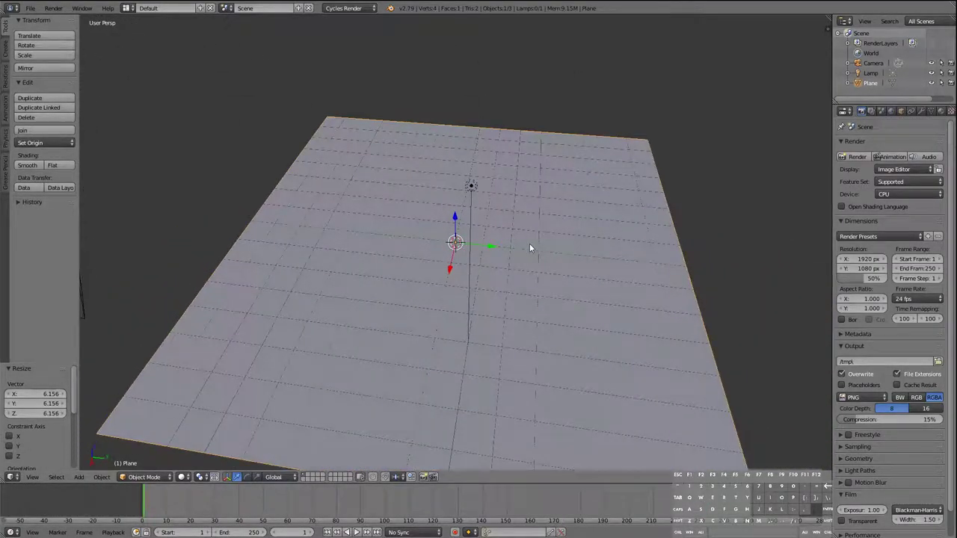
key(Tab)
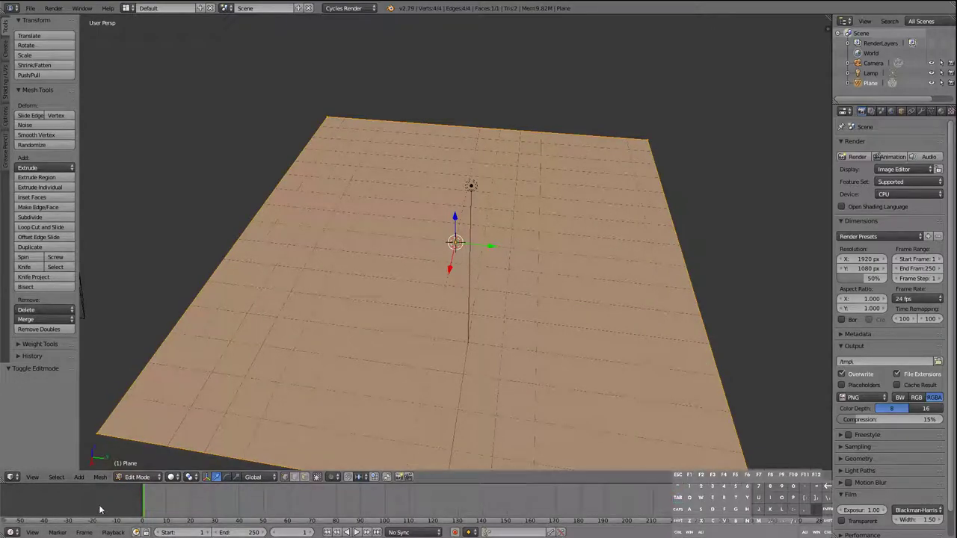
key(w)
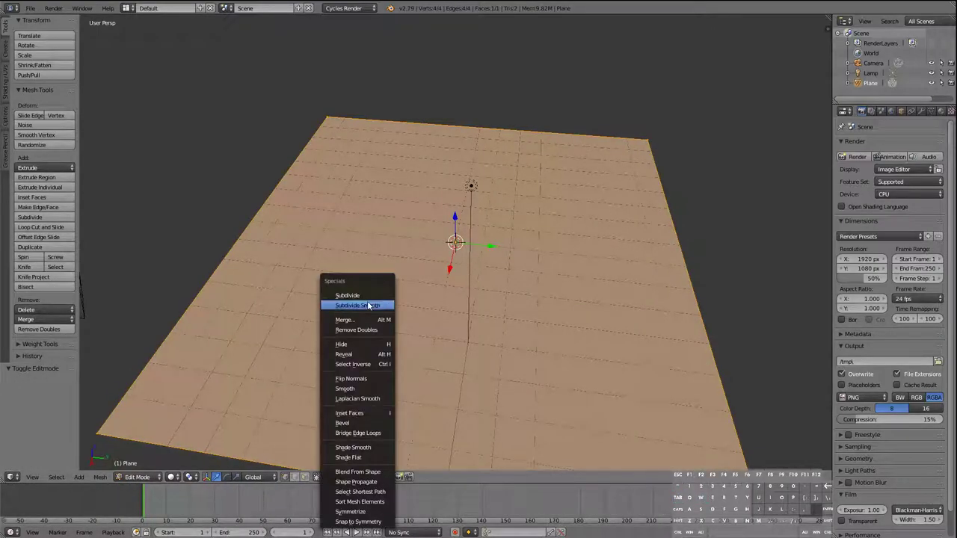
click(366, 296)
key(w)
click(365, 298)
key(w)
click(364, 297)
key(w)
click(364, 297)
key(w)
click(365, 297)
- Deselect the whole mesh and select three separate vertices near the plane's front-left corner
middle_drag(274, 332, 457, 306)
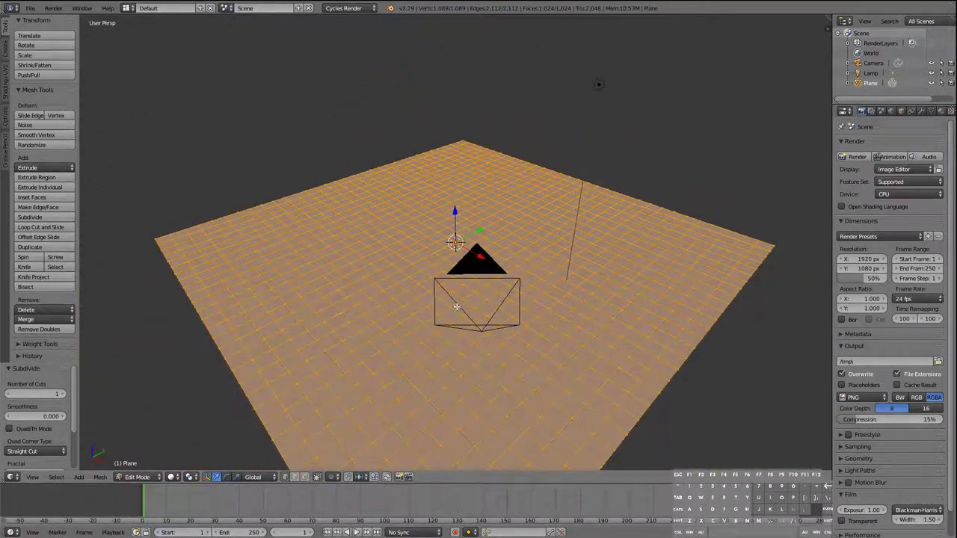
middle_drag(435, 272, 394, 210)
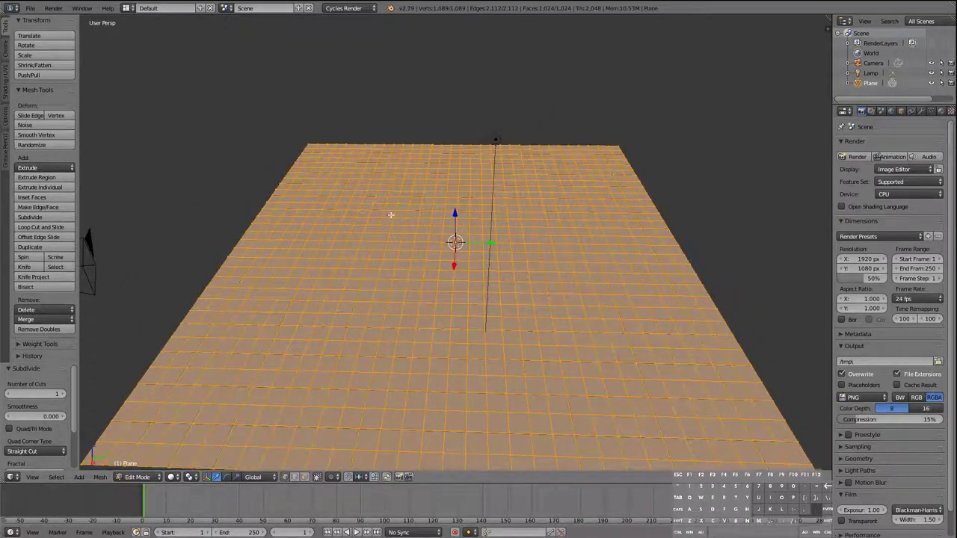
key(a)
middle_drag(457, 311, 527, 336)
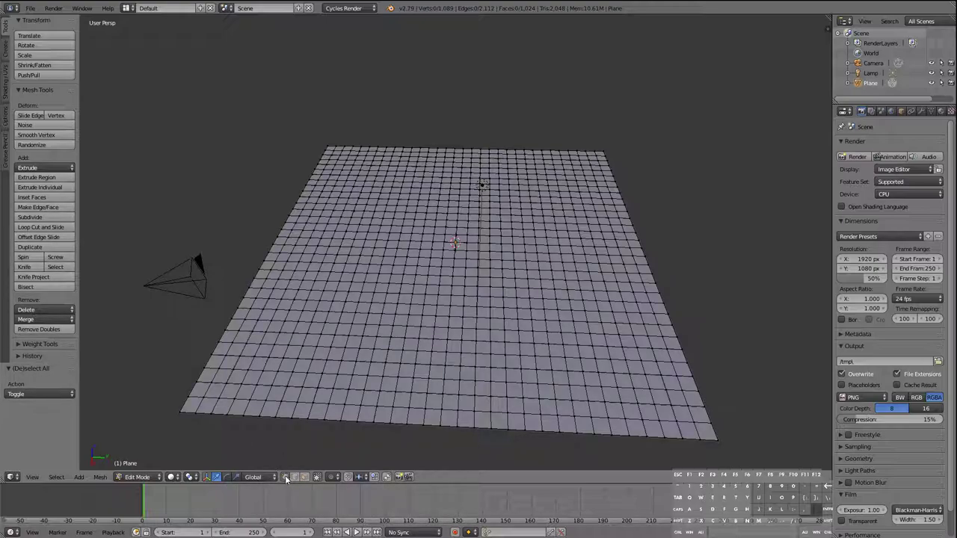
right_click(281, 348)
shift+right_click(337, 374)
shift+right_click(348, 335)
- Try to raise the three selected vertices about 2.28 units along Z without proportional editing, and undo it
key(e)
key(z)
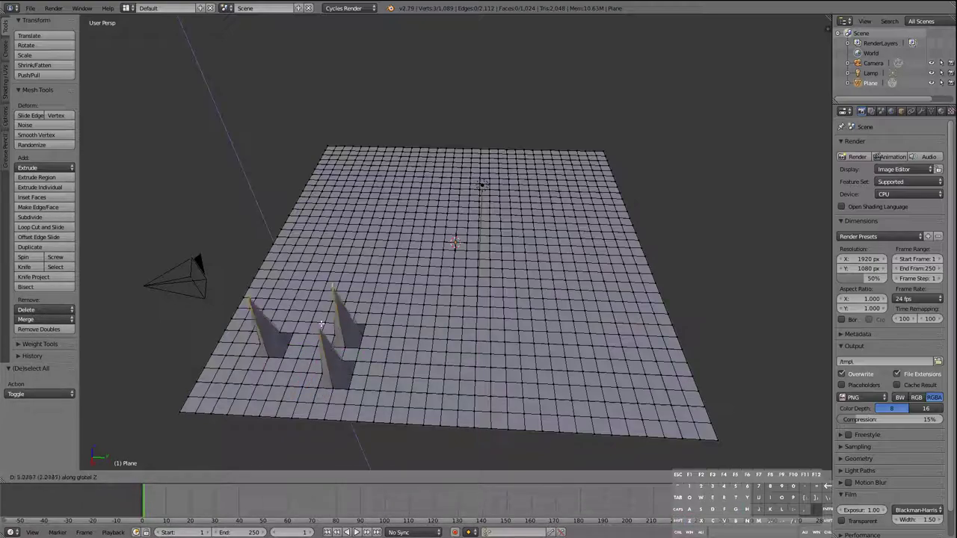
click(326, 346)
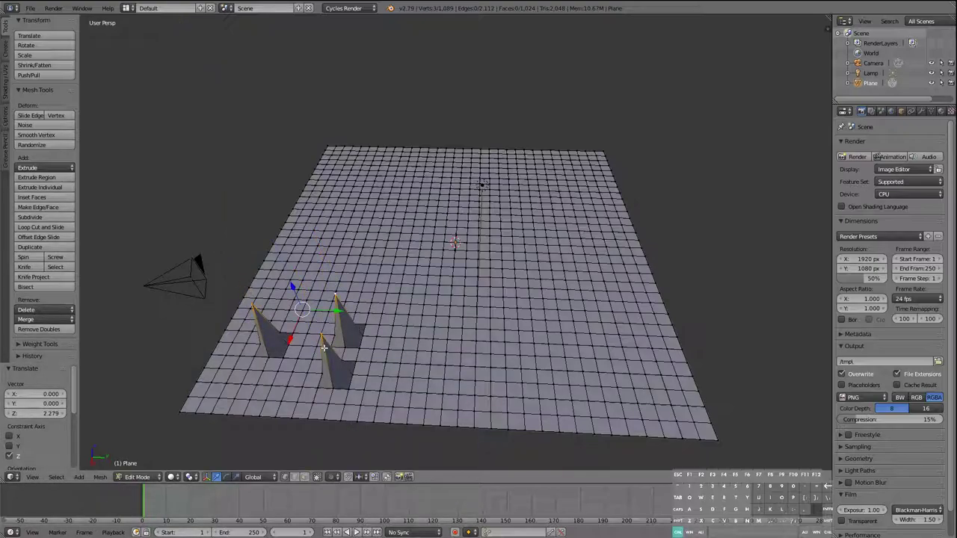
key(ctrl+z)
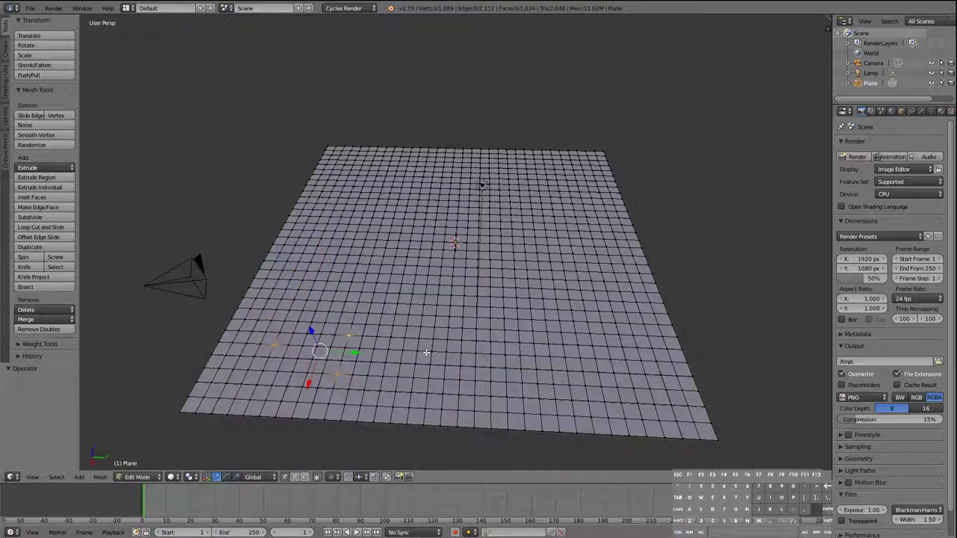
- Enable proportional editing with the Smooth falloff
key(o)
click(355, 478)
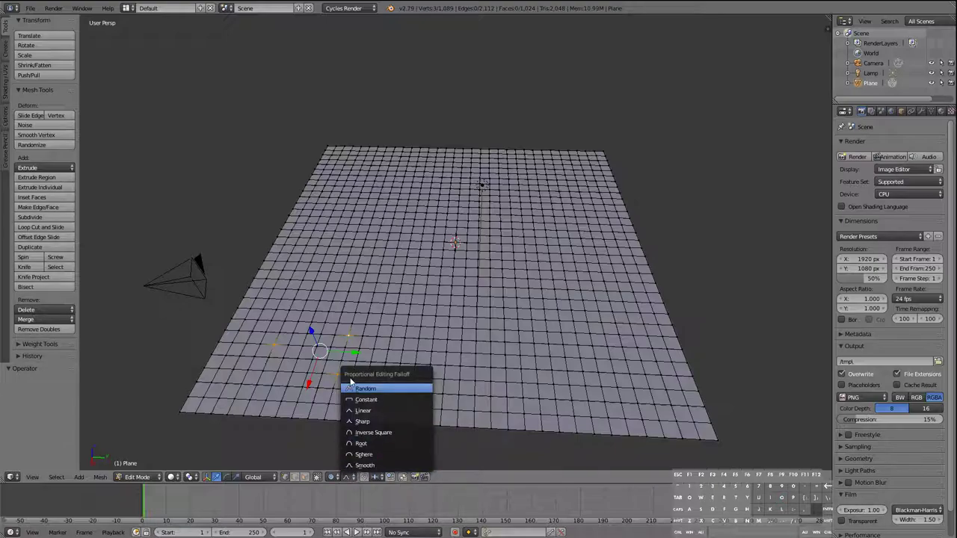
click(374, 467)
- Raise the three selected vertices about 2.96 units along Z, with a proportional size of about 2.59
key(g)
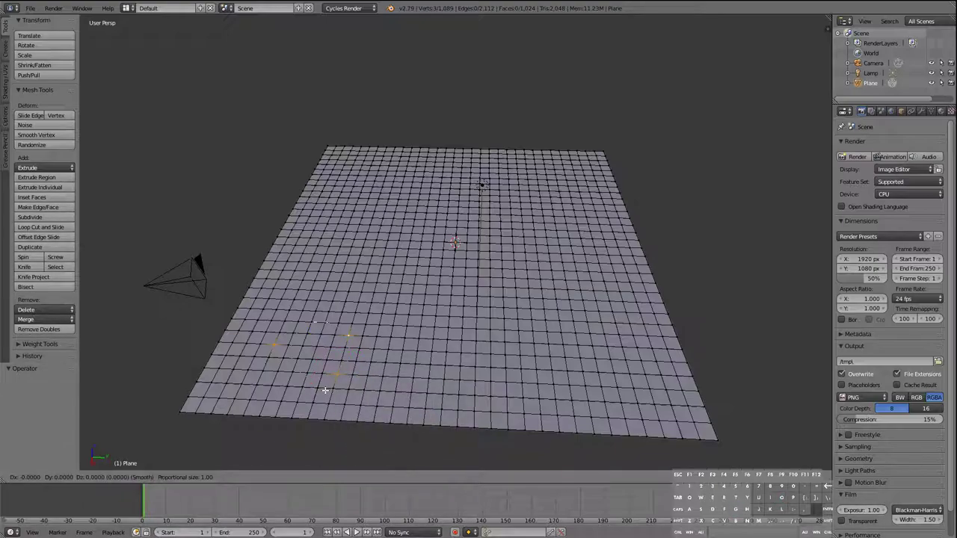
scroll(312, 349, down, 10)
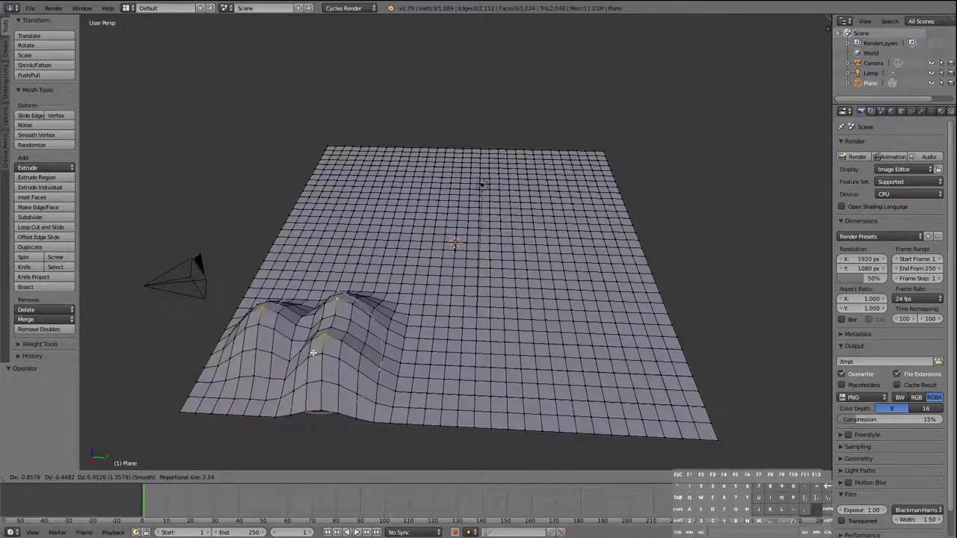
key(z)
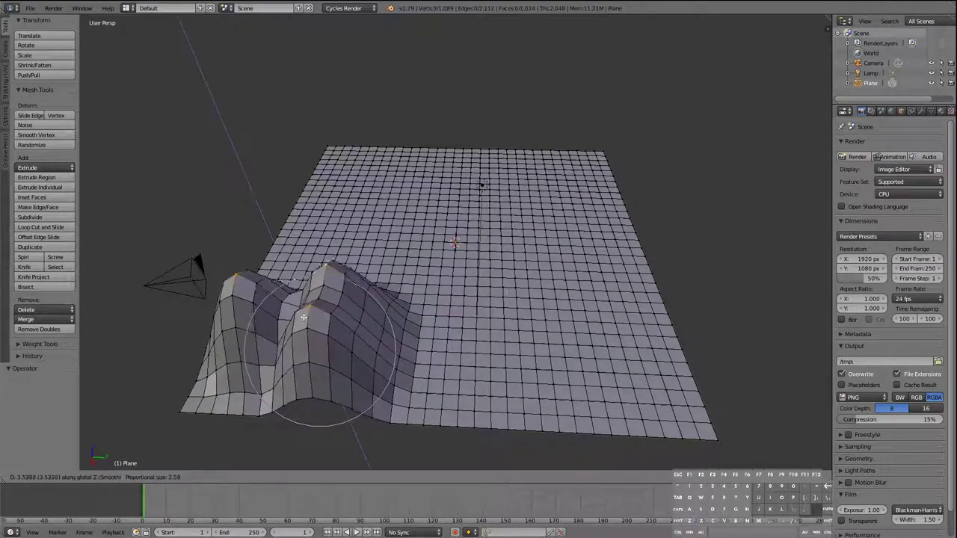
click(307, 332)
- Select three vertices near the plane's other front corner and raise them about 2.62 units along Z as hills
right_click(556, 314)
right_click(557, 338)
shift+right_click(659, 380)
key(g)
key(z)
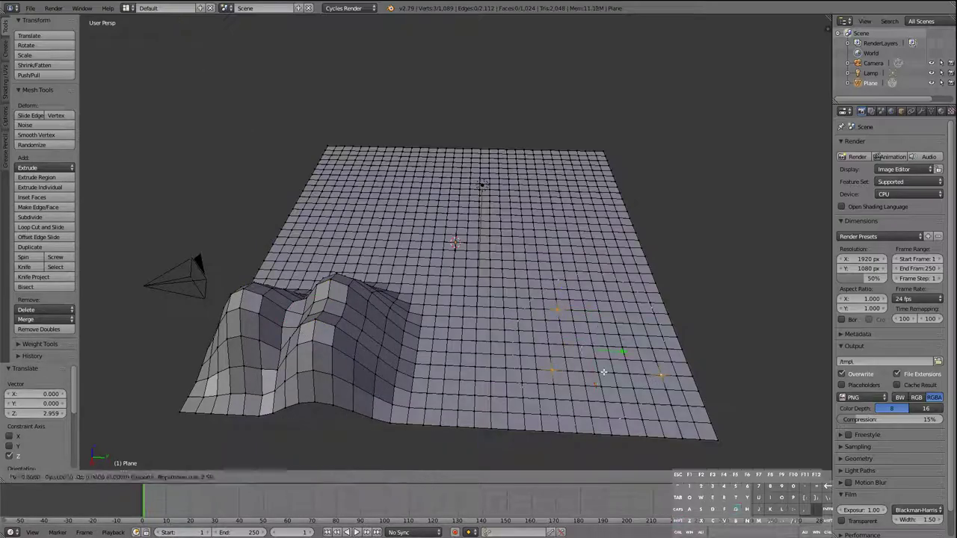
click(594, 305)
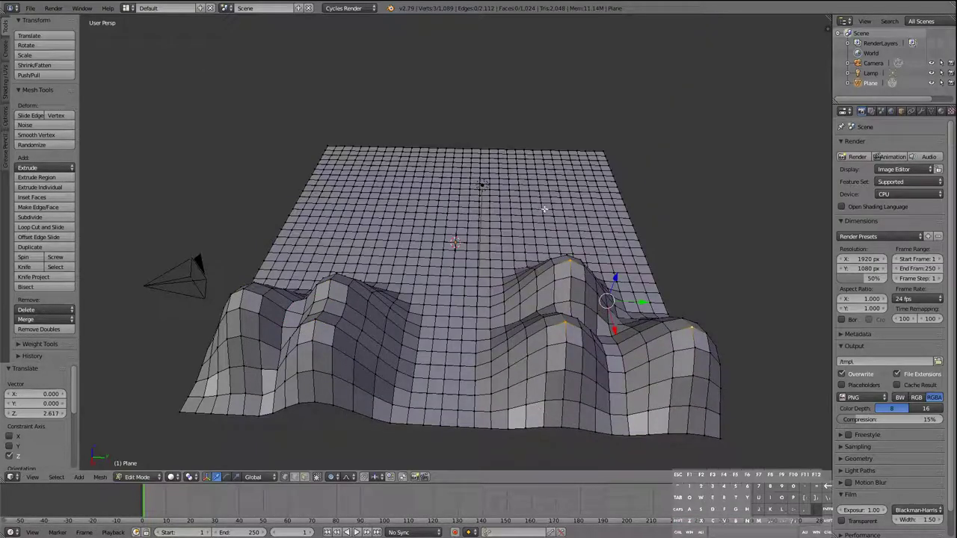
- Select three vertices in the flat area beside the second hill group and raise them about 2.89 units along Z
middle_drag(559, 200, 484, 212)
shift+right_click(580, 362)
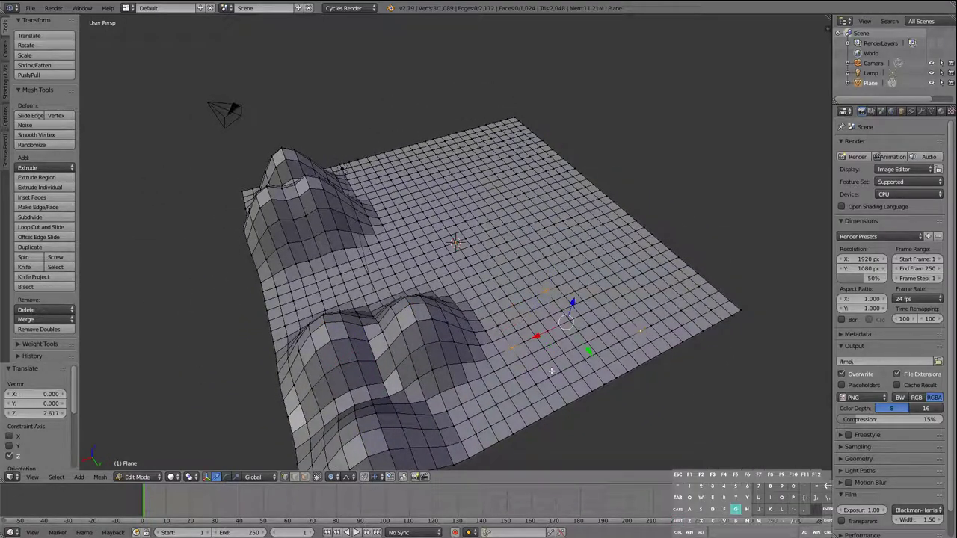
key(g)
key(z)
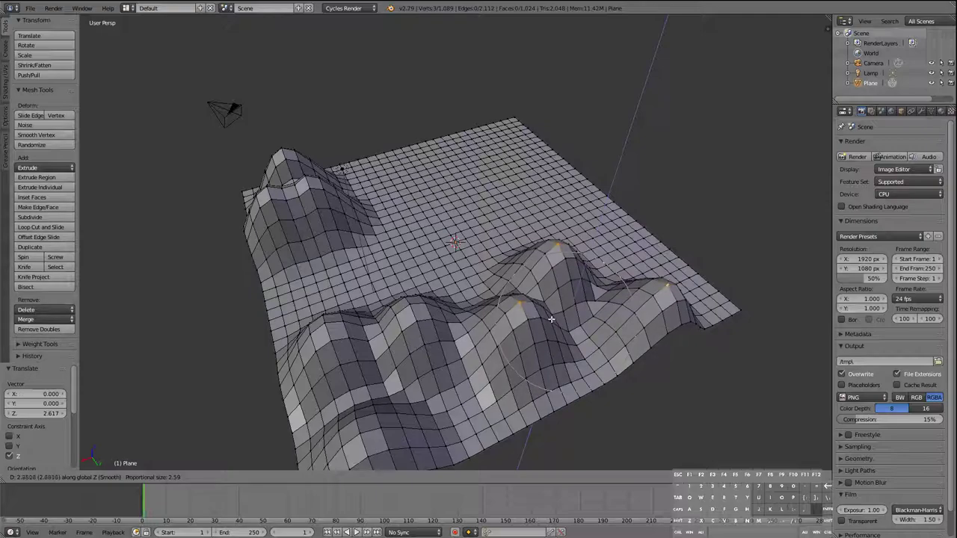
click(551, 313)
- Select three vertices in the flat area across the valley and raise them about 1.71 units along Z
middle_drag(551, 312, 540, 254)
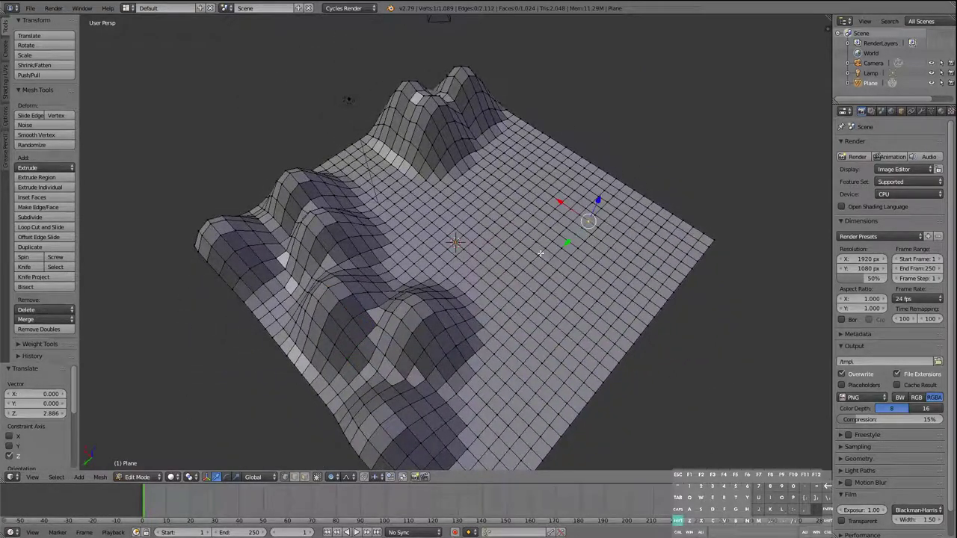
key(g)
key(z)
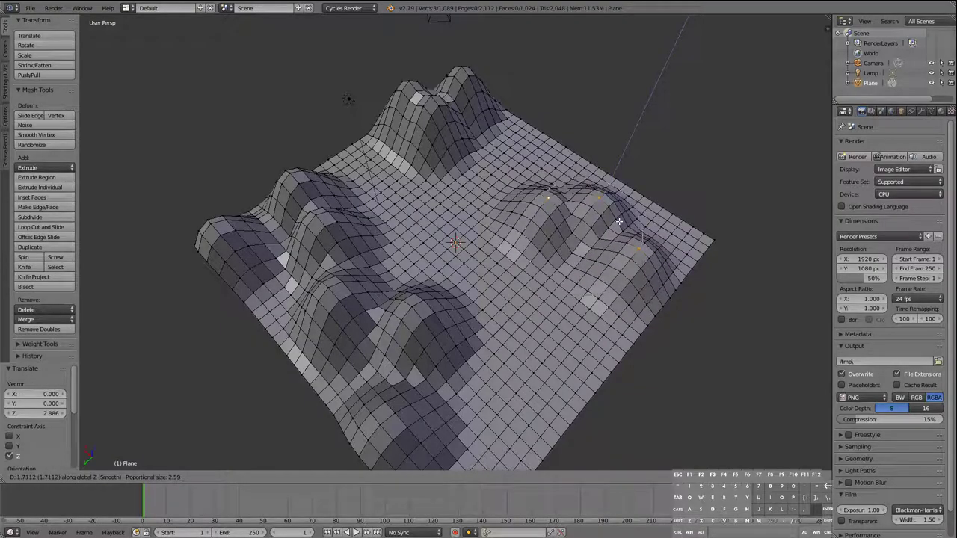
click(619, 222)
- Raise one vertex between the first peaks and the low hills about 2.81 units along Z, with proportional size about 5.05
right_click(527, 157)
key(g)
key(z)
scroll(527, 146, down, 3)
scroll(526, 116, down, 4)
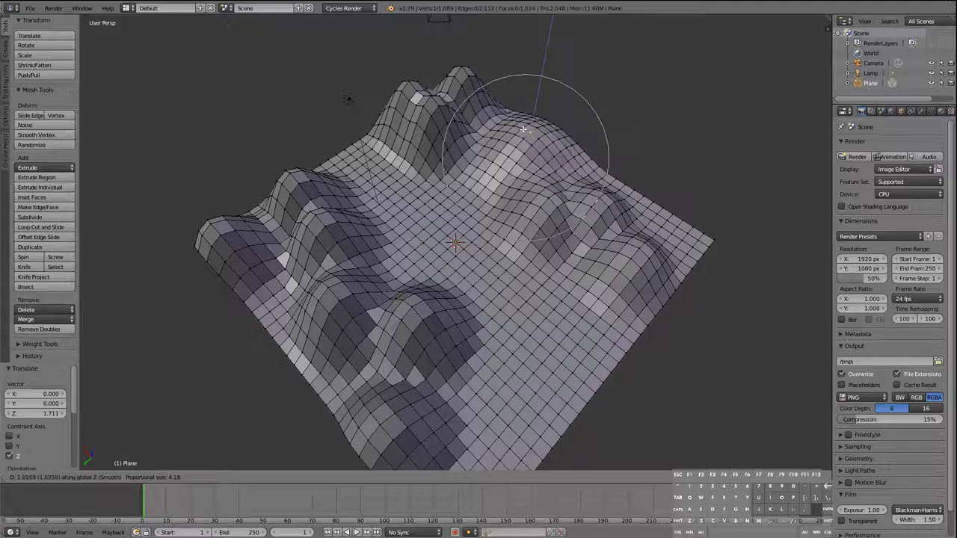
click(527, 125)
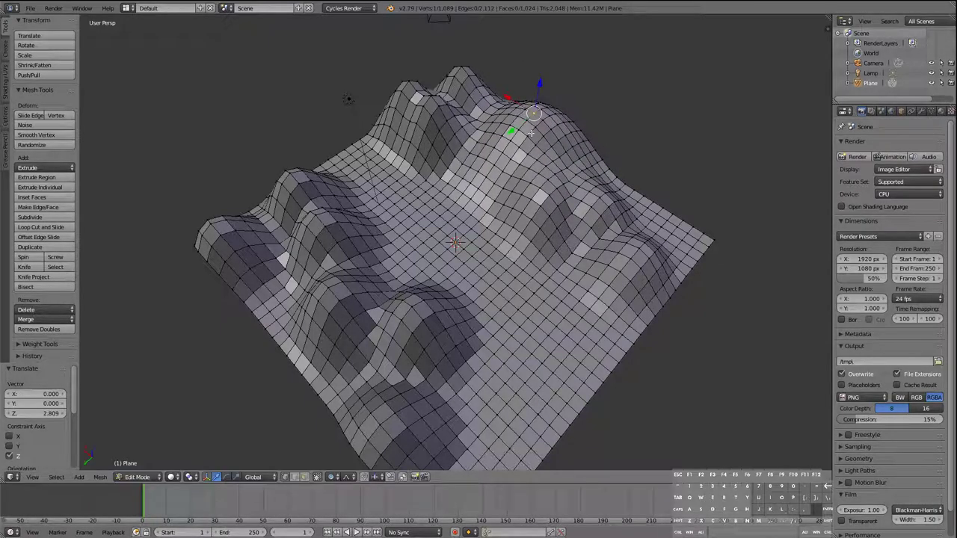
- Select two vertices by the plane's outer corner behind the low hills and raise them about 2.72 units along Z
right_click(692, 231)
right_click(634, 231)
key(g)
key(z)
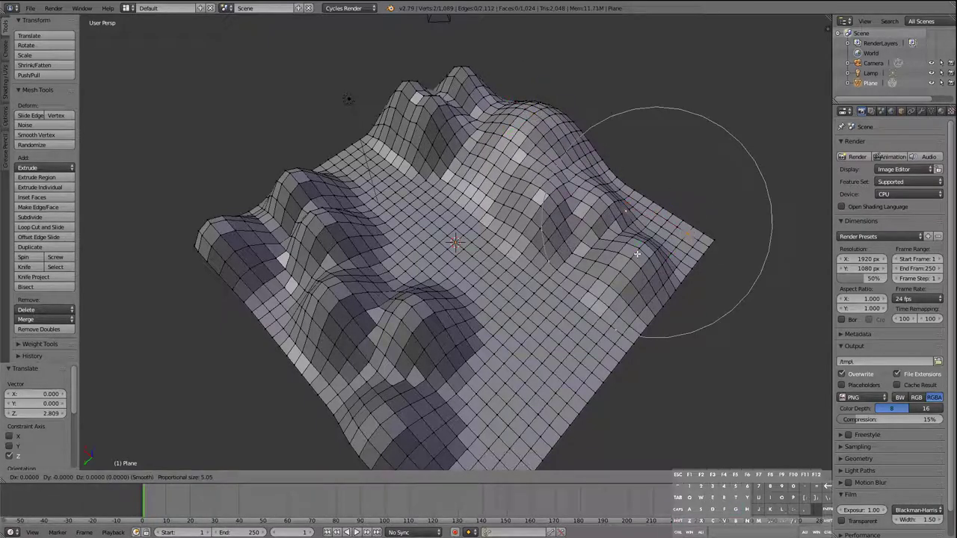
click(645, 292)
- Raise one vertex near the remaining flat outer edge about 2.41 units along Z, with proportional size reduced to about 2.14
right_click(548, 402)
key(g)
key(z)
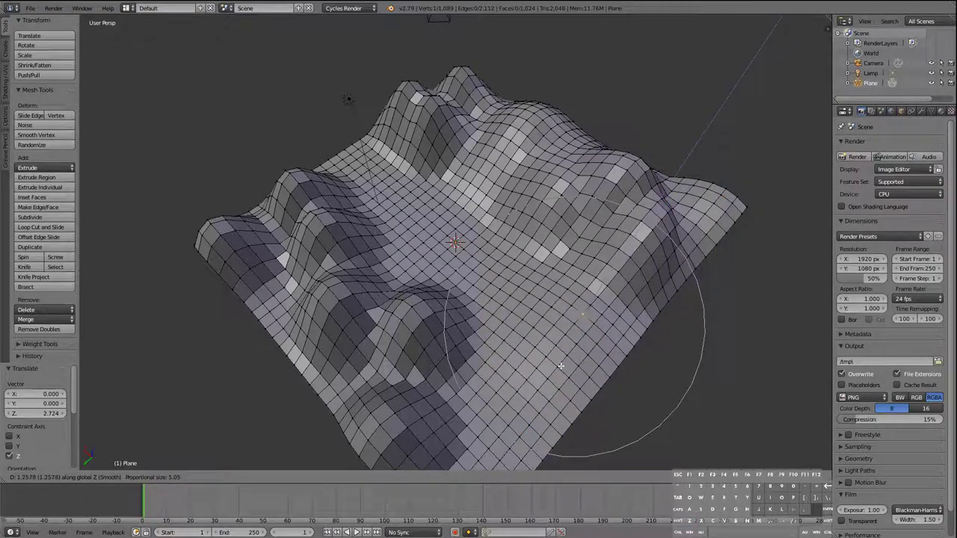
scroll(560, 366, up, 3)
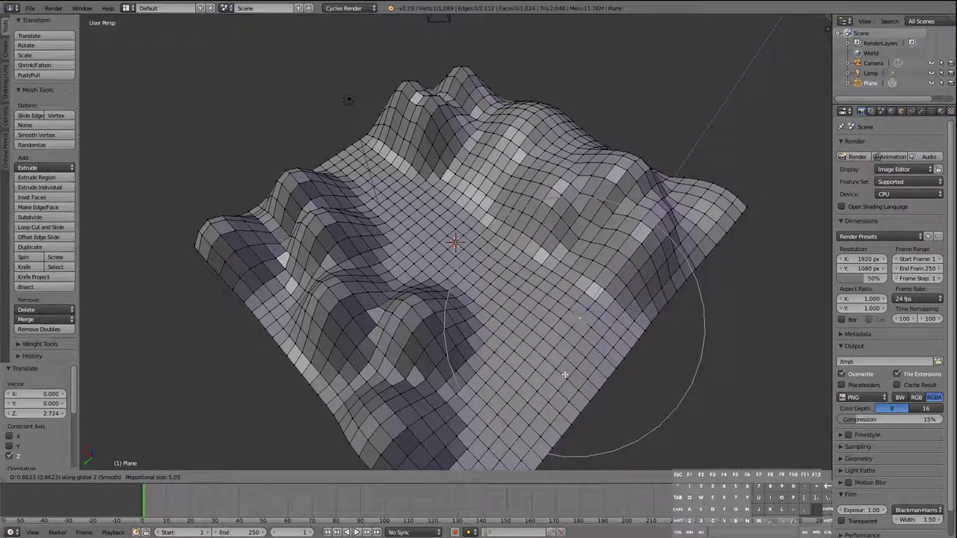
scroll(559, 368, up, 9)
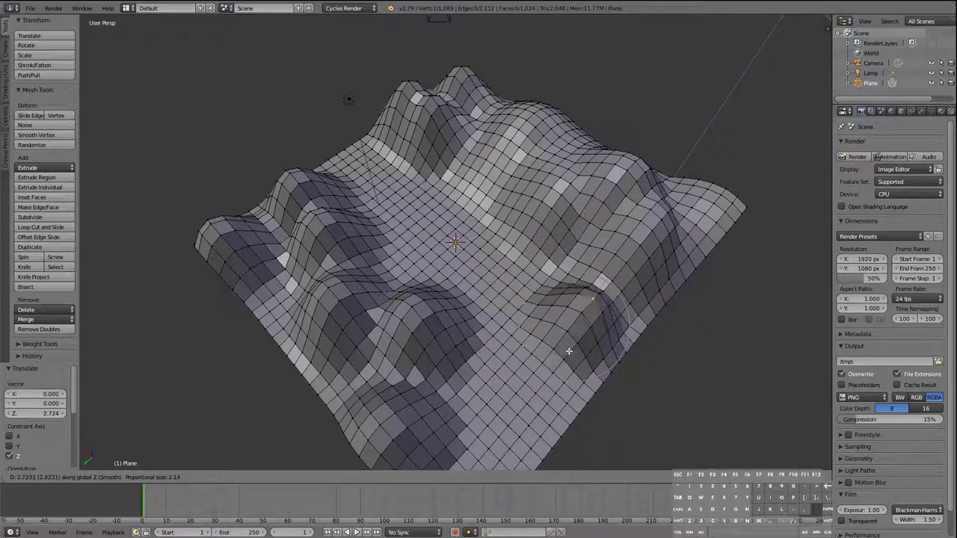
click(567, 356)
middle_drag(567, 357, 528, 211)
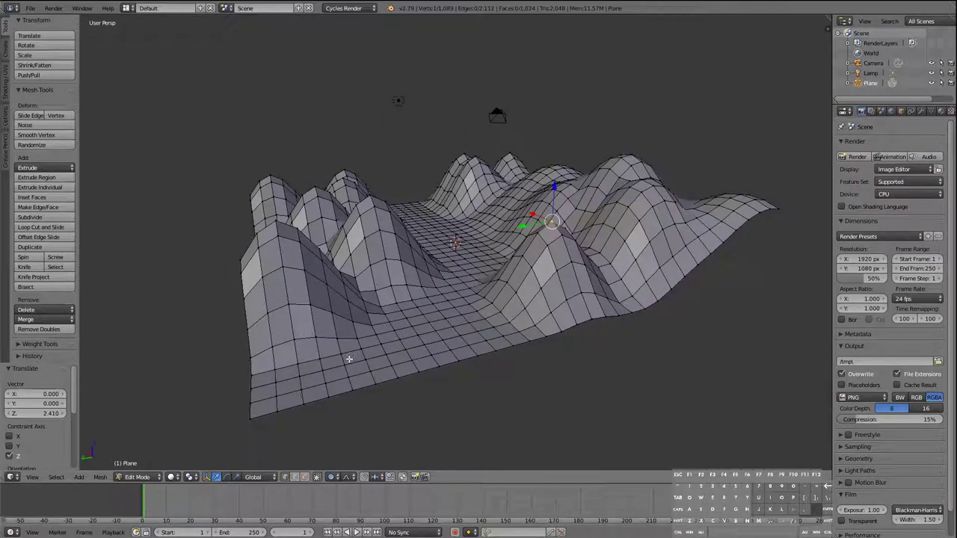
right_click(377, 351)
key(g)
key(z)
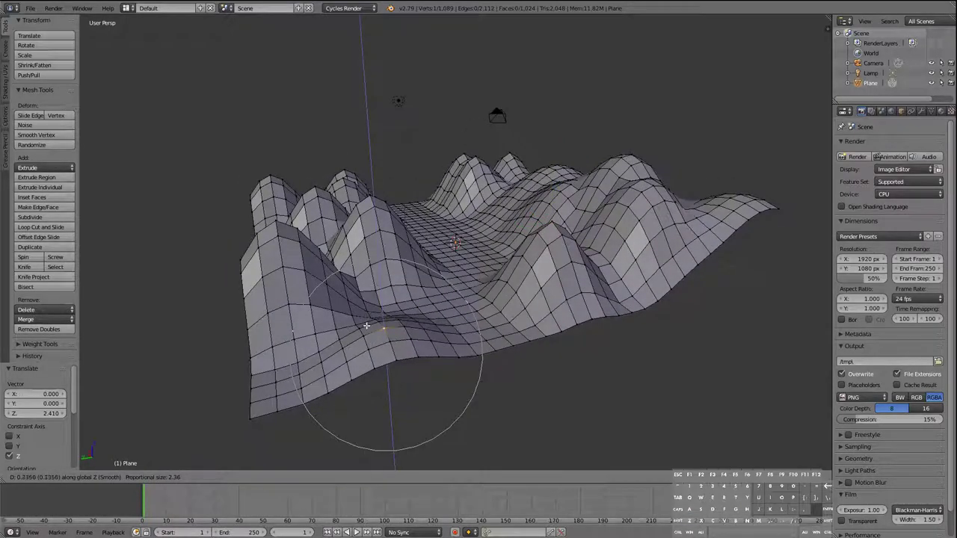
click(366, 326)
key(ctrl+z)
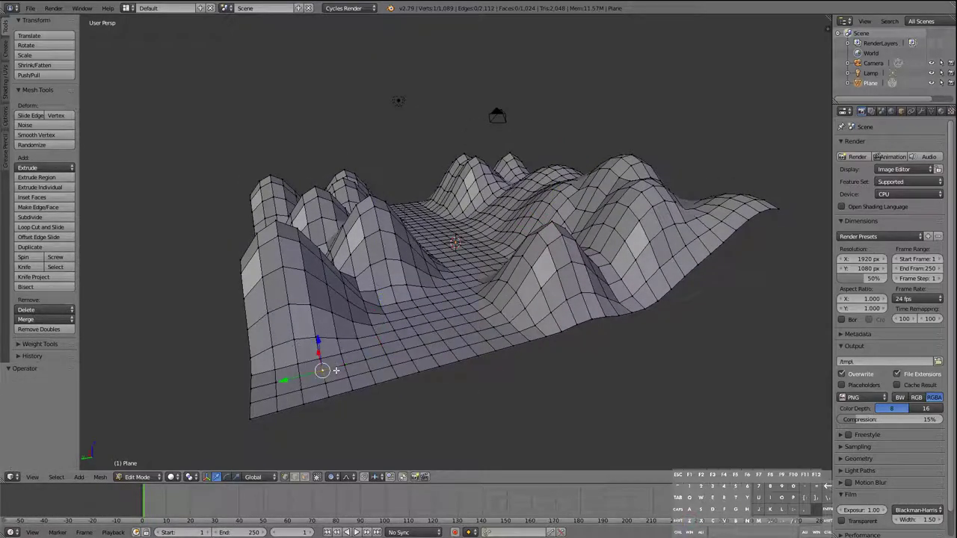
- Select two vertices in the flat strip beside the large corner hill and raise them about 0.76 units along Z
key(g)
key(z)
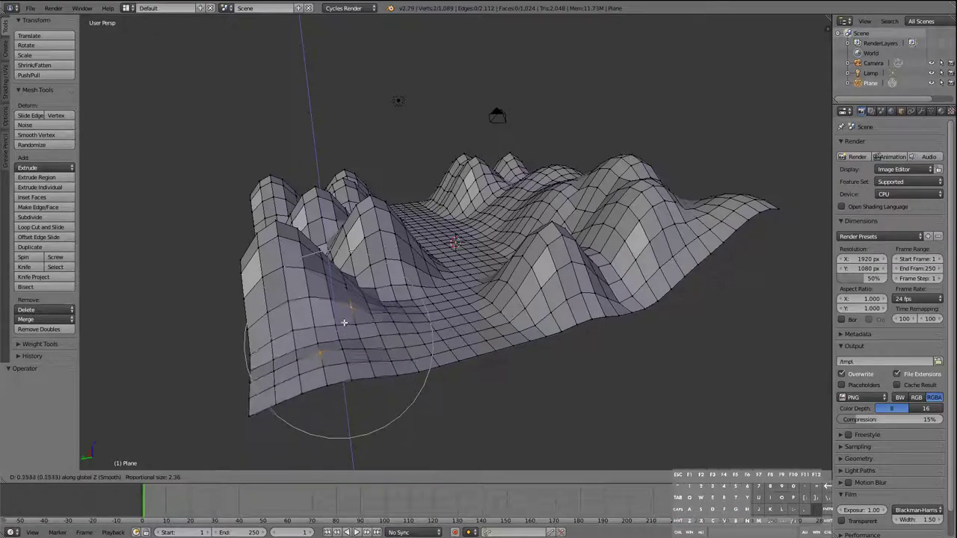
click(366, 322)
- Raise one vertex in the flat gap by the outer edge about 5.23 units along Z, with proportional size about 3.14
middle_drag(366, 322, 420, 391)
right_click(421, 391)
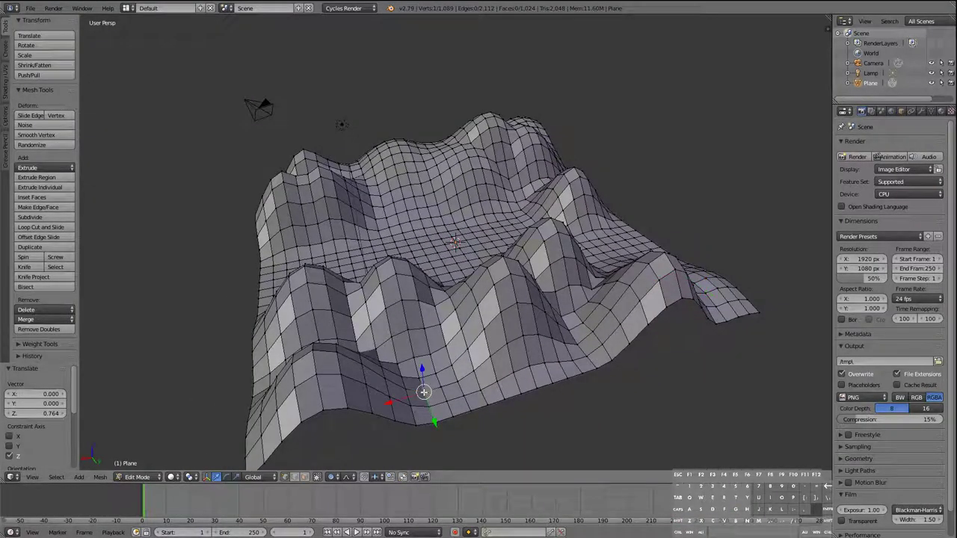
key(g)
key(z)
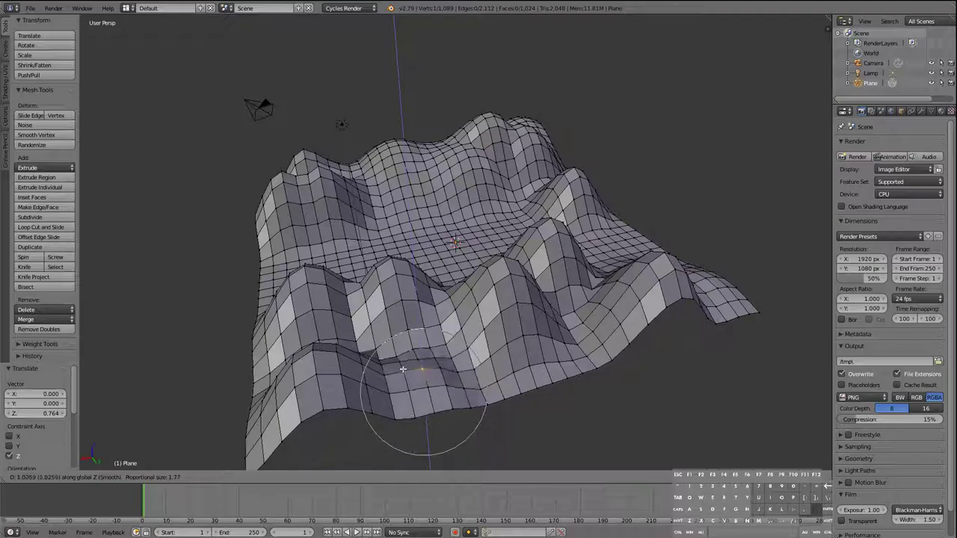
scroll(415, 337, down, 5)
scroll(414, 314, up, 2)
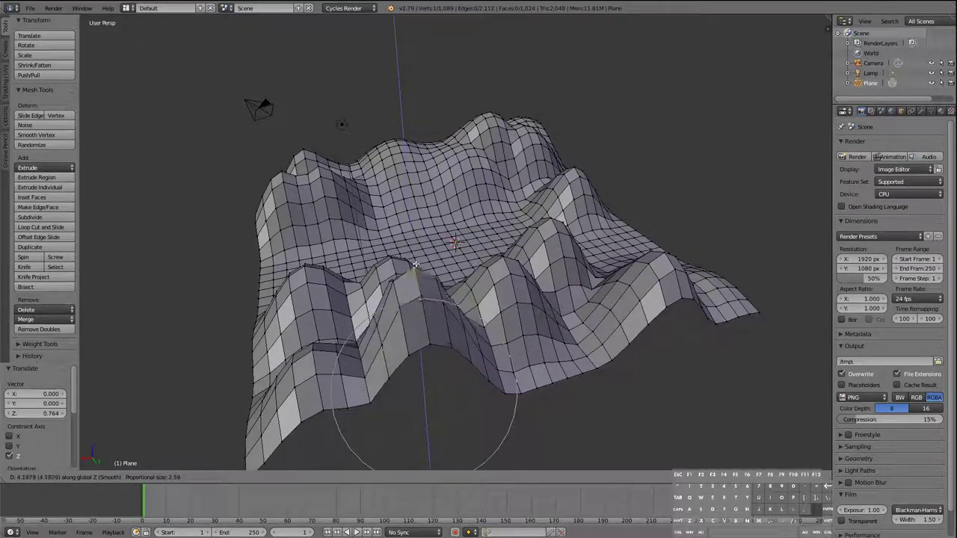
click(416, 230)
- Set the proportional falloff to Random and raise three vertices on the tallest peak's slope about 0.56 units along Z
middle_drag(416, 230, 636, 245)
right_click(626, 227)
shift+right_click(667, 247)
shift+right_click(671, 206)
click(349, 478)
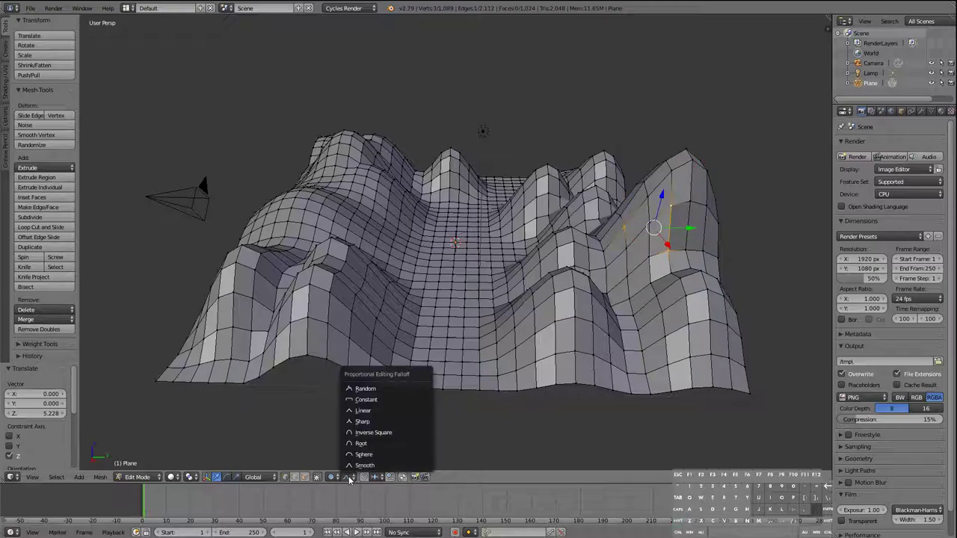
click(367, 400)
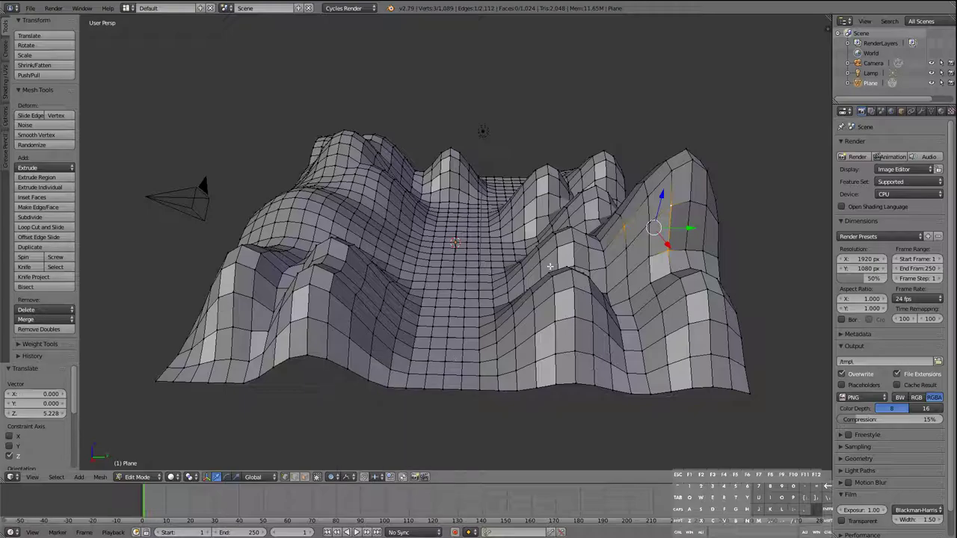
key(g)
key(z)
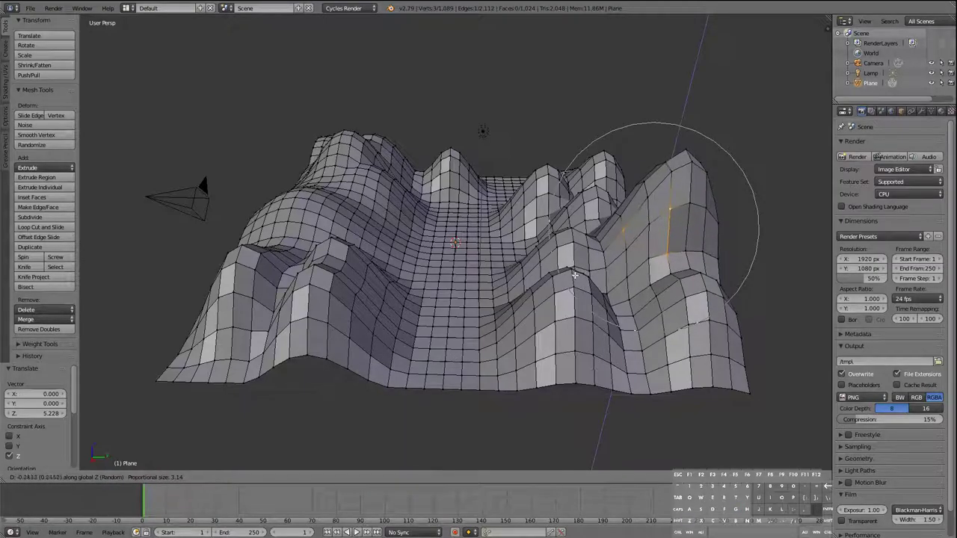
click(582, 255)
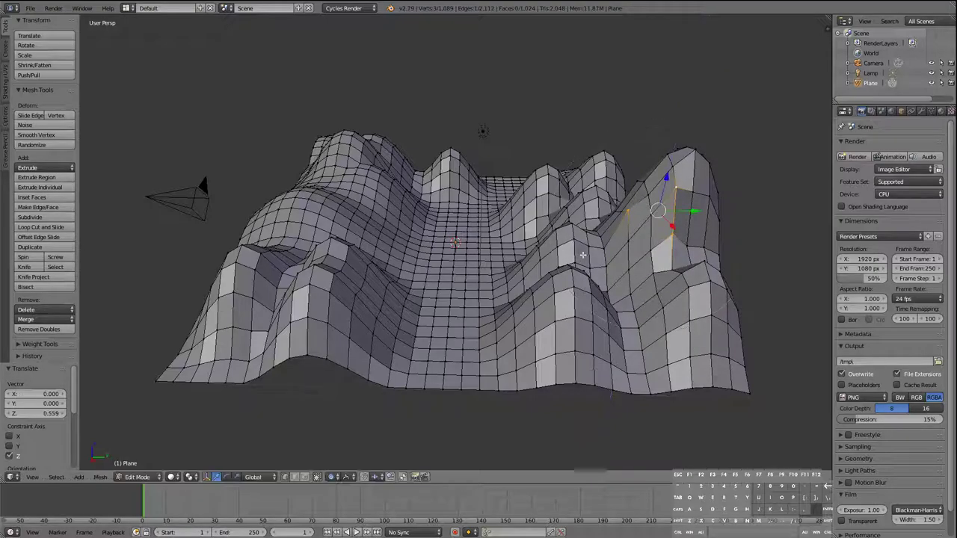
- Select three vertices on the valley-side slopes opposite the tallest peak and raise them about 0.49 units along Z
right_click(330, 294)
shift+right_click(364, 279)
shift+right_click(371, 218)
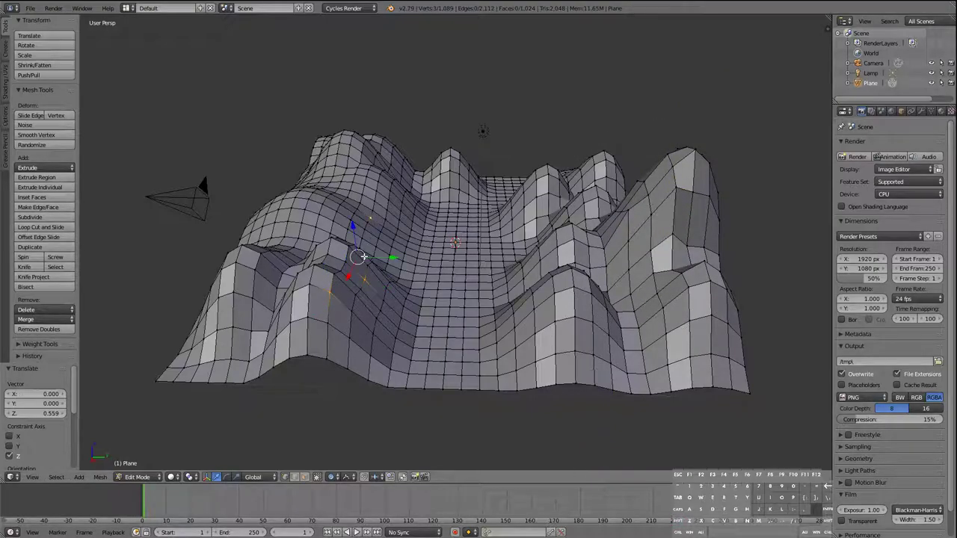
key(g)
key(z)
click(364, 243)
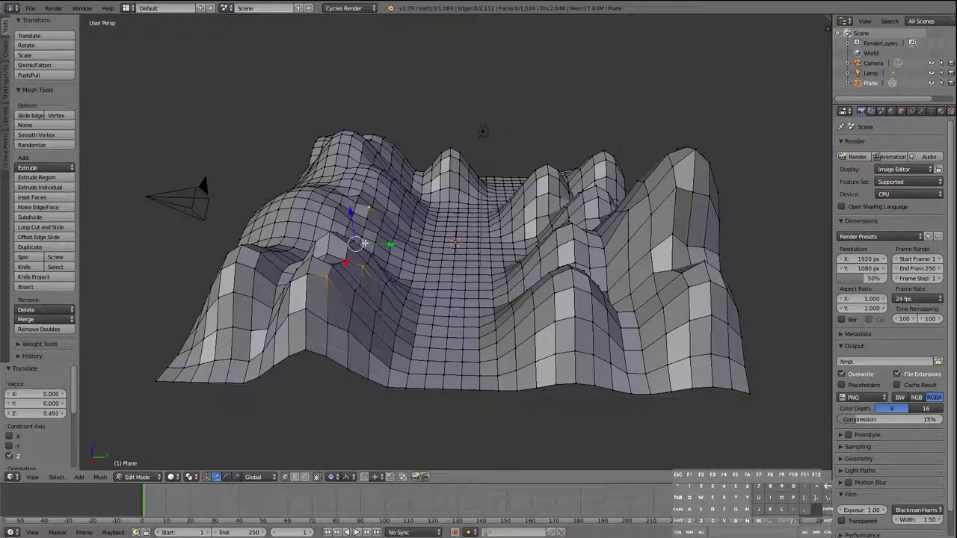
- Select four vertices along the outer ridge opposite the tallest peak and raise them about 1.05 units along Z
right_click(258, 261)
shift+right_click(270, 248)
shift+right_click(268, 226)
shift+right_click(278, 238)
key(g)
key(z)
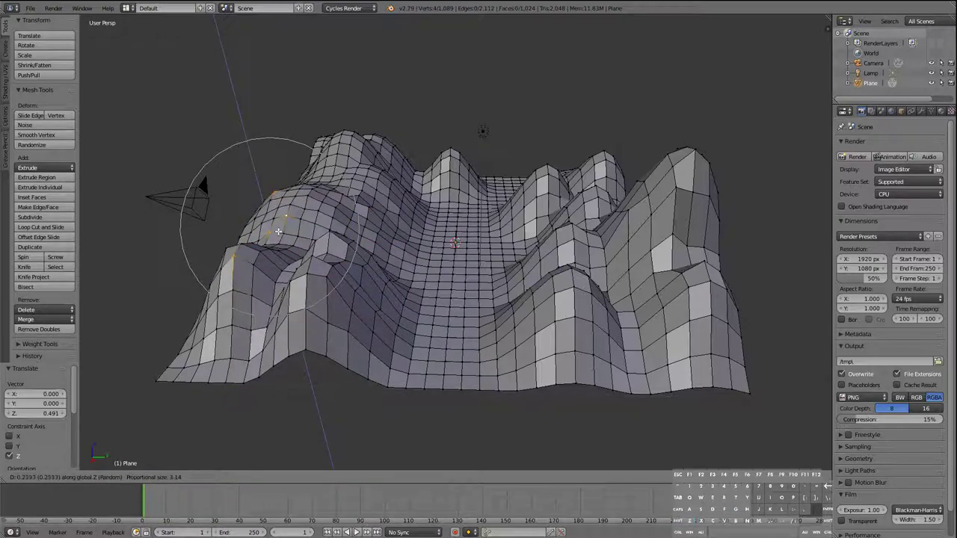
click(276, 210)
- Select two vertices on the broad ridge facing the tallest peak and raise them about 0.81 units along Z
middle_drag(276, 210, 449, 291)
shift+right_click(495, 303)
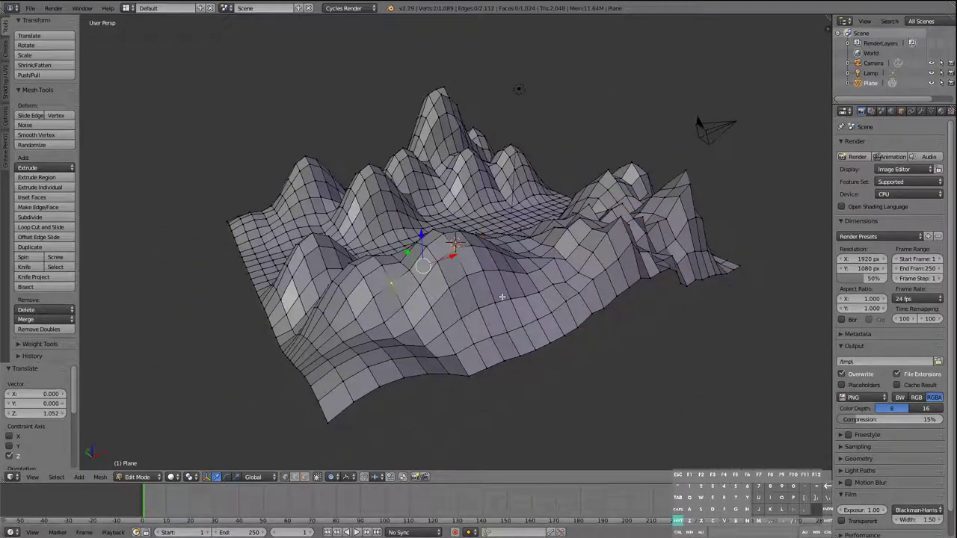
key(g)
key(z)
click(430, 299)
- Select three vertices on the small hill by the valley's end and the slopes beside it, and raise them about 0.63 units along Z
middle_drag(430, 300, 444, 327)
right_click(444, 329)
shift+right_click(541, 299)
shift+right_click(524, 248)
key(g)
key(z)
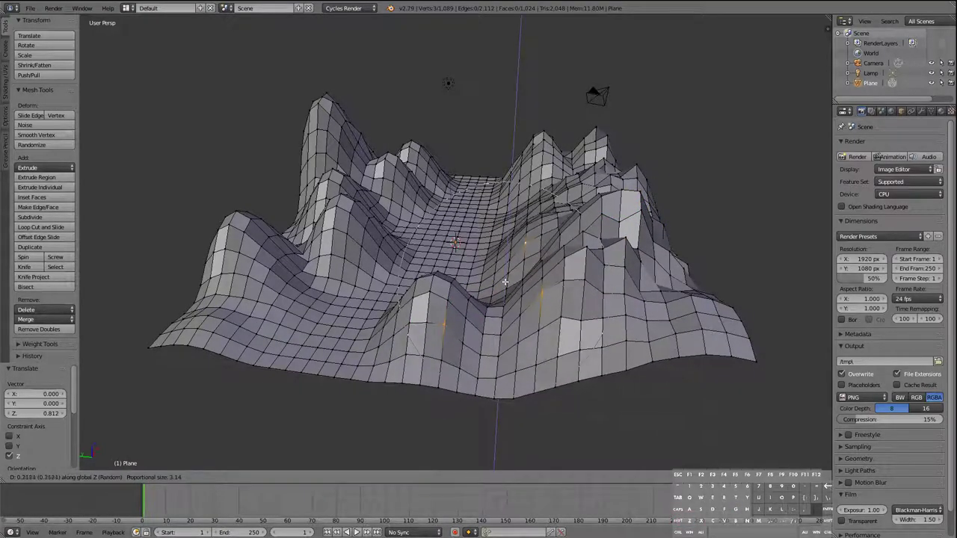
click(505, 271)
- Select three vertices on the corner hill and its neighbour on the tallest peak's side and raise them about 0.79 units along Z
middle_drag(505, 270, 492, 291)
shift+right_click(302, 243)
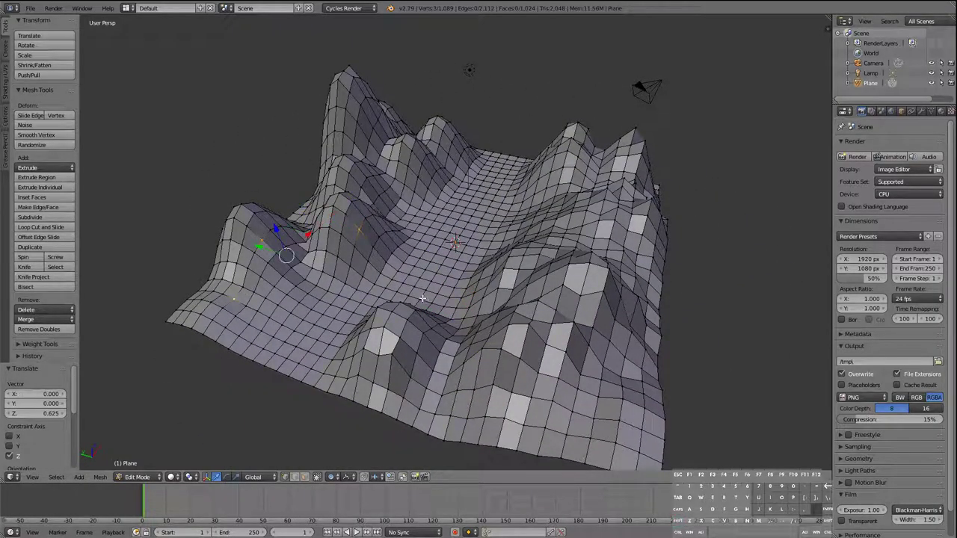
key(g)
key(z)
click(412, 226)
- Select three vertices on and around the tallest peak and raise them about 3 units along Z with Random falloff
middle_drag(412, 226, 478, 225)
right_click(490, 96)
key(g)
key(z)
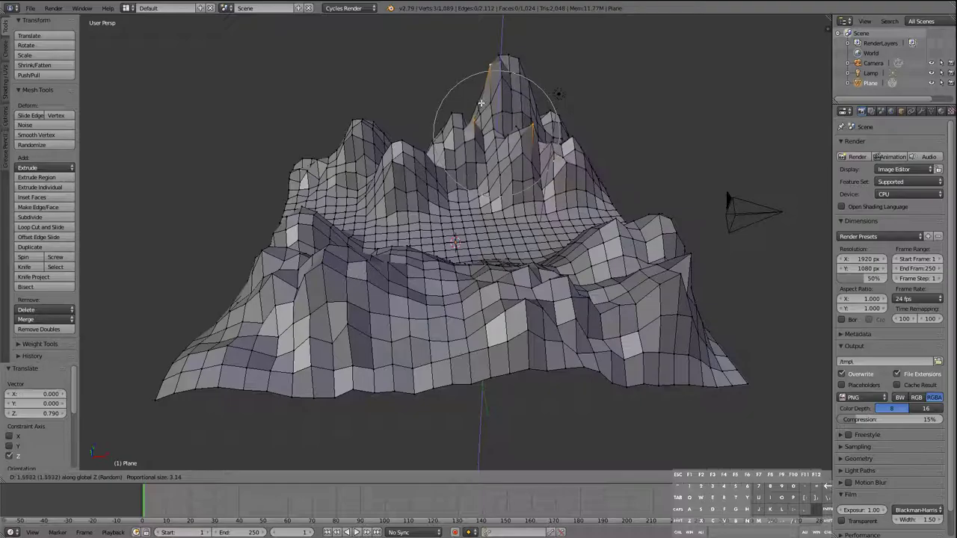
click(478, 75)
- Move the tip vertex of the sharp spike in front of the tallest peak along Z
middle_drag(478, 74, 636, 159)
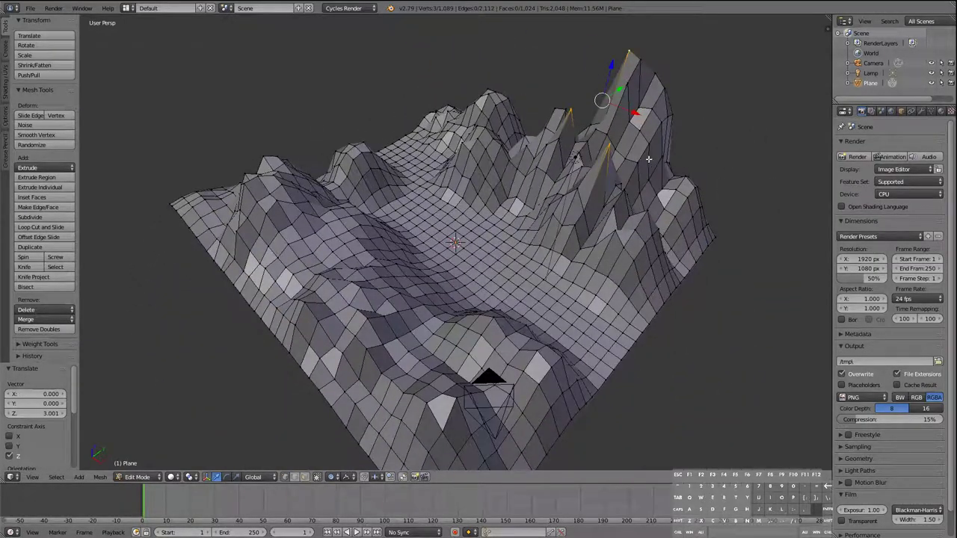
right_click(600, 150)
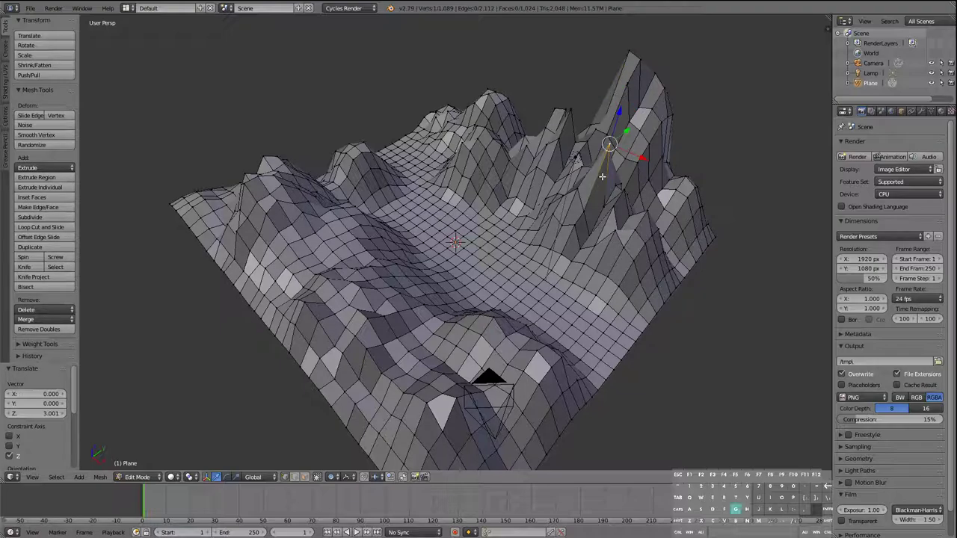
key(g)
key(z)
click(574, 172)
- Lower one vertex on the spiky ridge beside the tallest peak about 0.79 units along Z
middle_drag(574, 172, 576, 149)
right_click(521, 111)
right_click(537, 118)
right_click(528, 103)
key(g)
key(z)
click(528, 128)
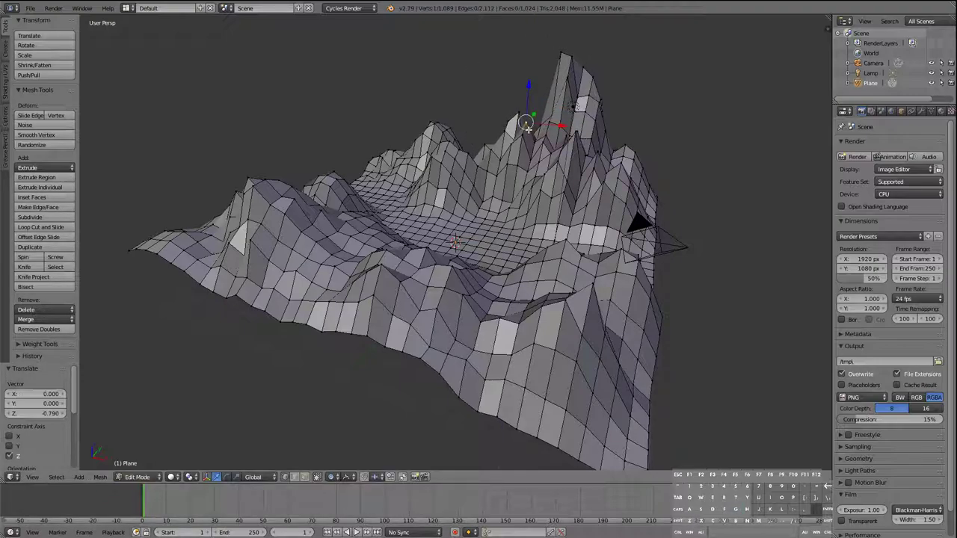
- Set the proportional falloff back to Smooth and freely move a vertex just below the tallest peak's summit
click(347, 477)
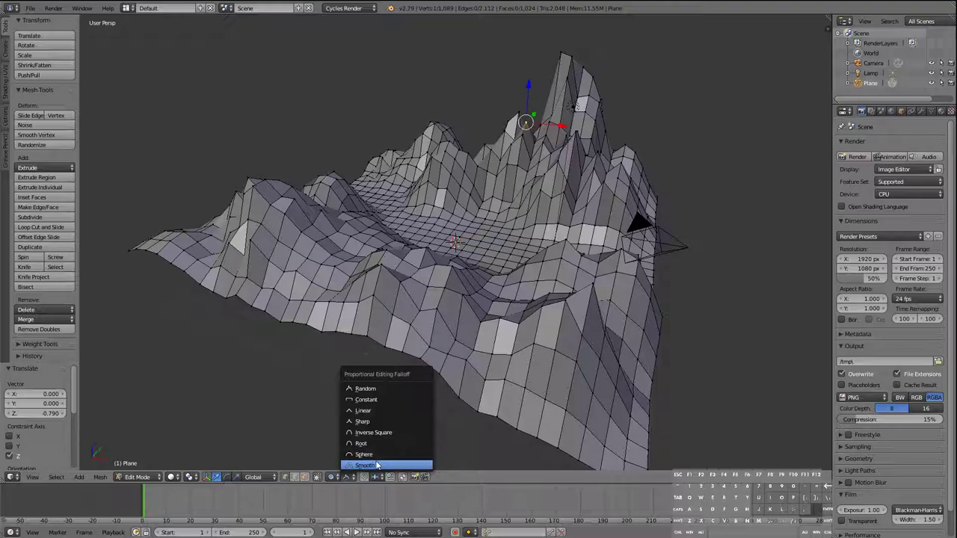
click(380, 465)
middle_drag(560, 150, 557, 202)
scroll(499, 148, up, 4)
right_click(585, 116)
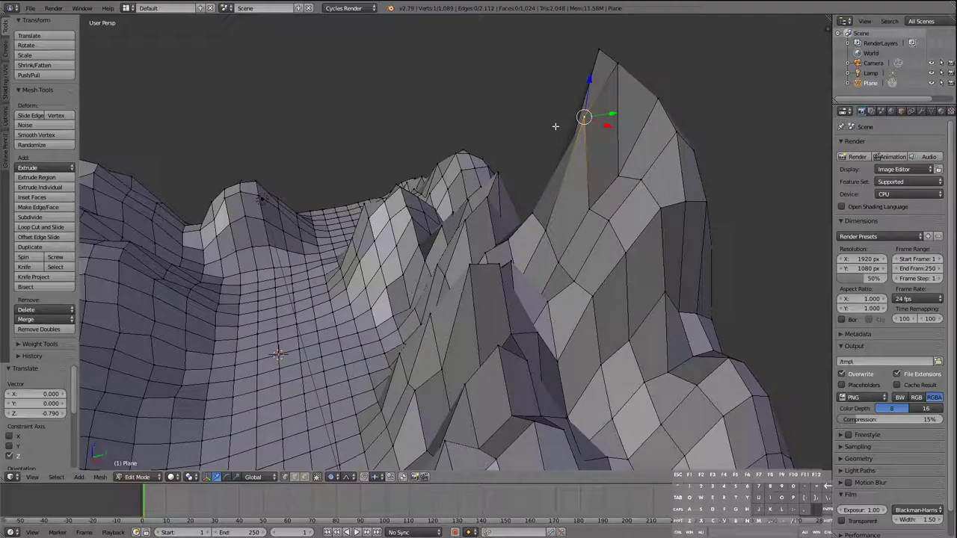
key(g)
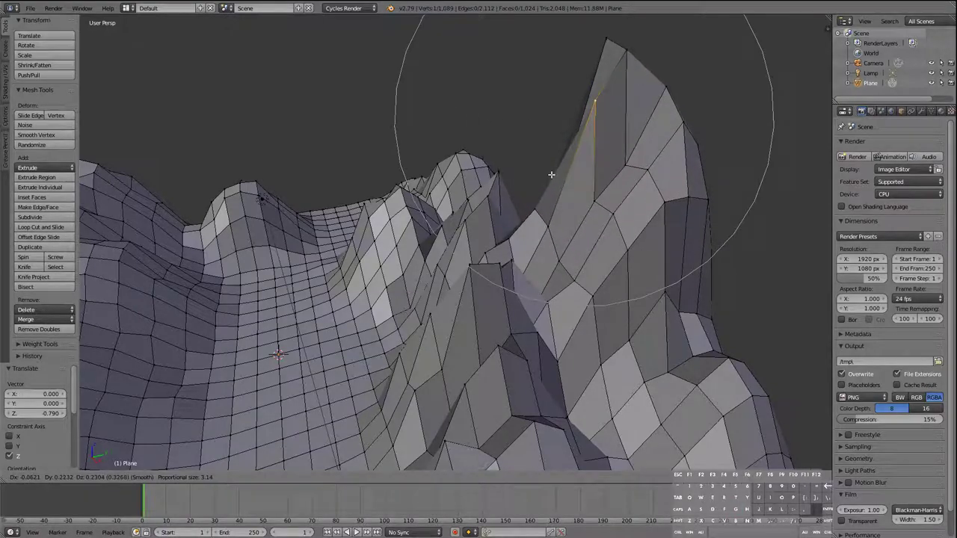
click(523, 184)
- Freely move a vertex on the hill in front of the tallest peak by about 0.26 in X, -0.18 in Y and 0.06 in Z
middle_drag(524, 184, 320, 326)
right_click(420, 282)
key(g)
click(431, 292)
- Freely move a vertex near the corner hill's crest by about 0.13 in X, 0.08 in Y and 0.39 in Z
right_click(321, 326)
key(g)
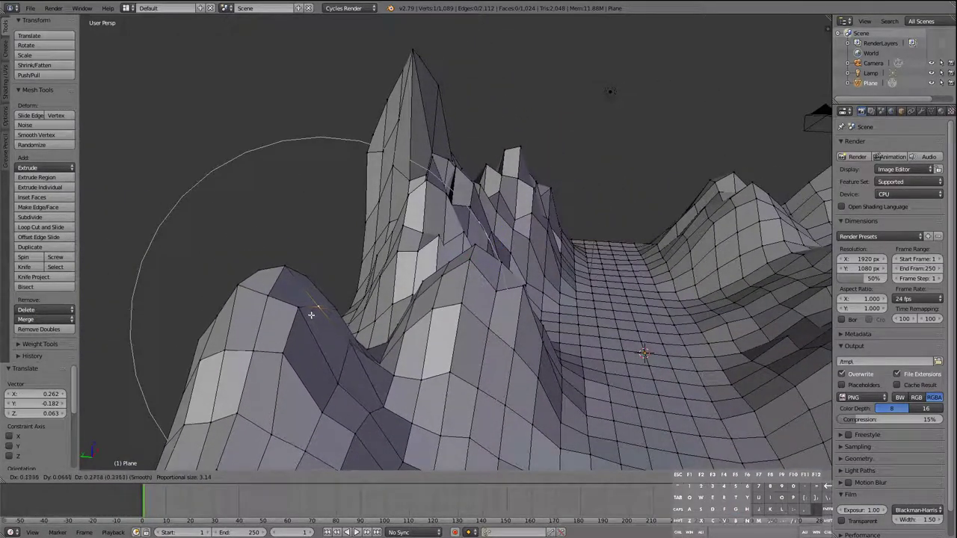
click(310, 309)
- Freely move a vertex on the hill across the valley by about 0.06 in X, 0.20 in Y and 0.23 in Z
right_click(440, 185)
middle_drag(440, 185, 381, 260)
middle_drag(481, 274, 714, 331)
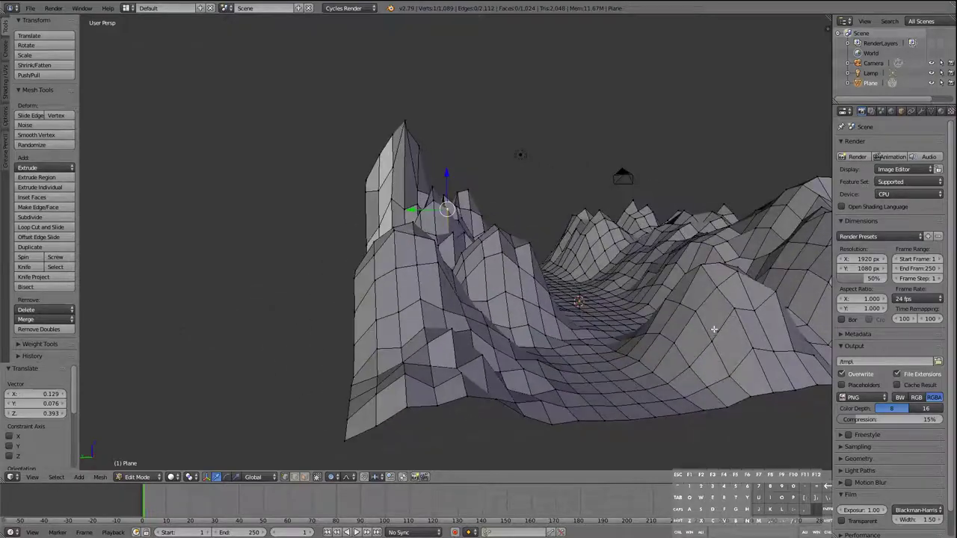
right_click(714, 331)
key(g)
click(695, 299)
- Freely move a vertex on the same hill's shoulder by about 0.08 in X, -0.20 in Y and 0.27 in Z
middle_drag(695, 299, 664, 331)
key(g)
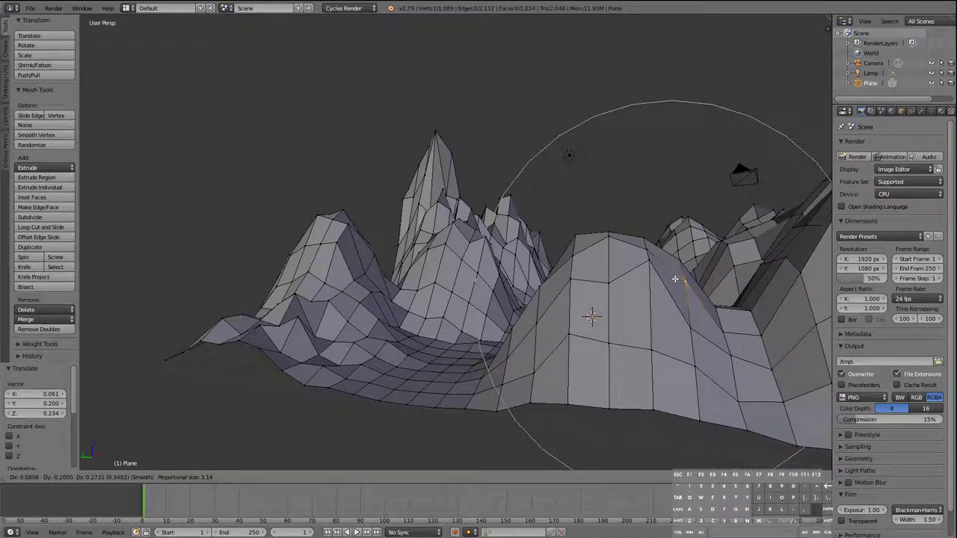
click(676, 284)
- Raise one vertex on the ridge across the valley about 5.68 units along Z to form a second high peak
middle_drag(551, 182, 396, 229)
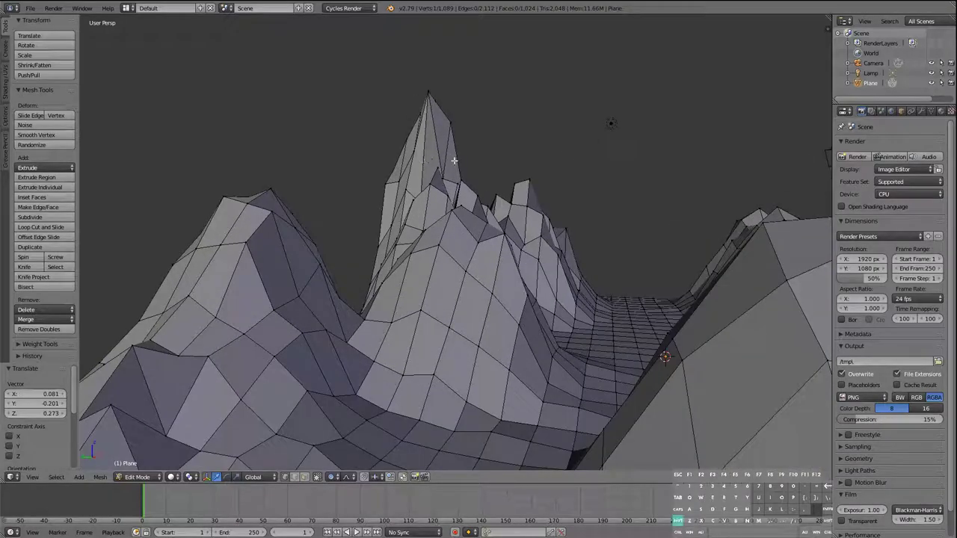
middle_drag(474, 157, 749, 296)
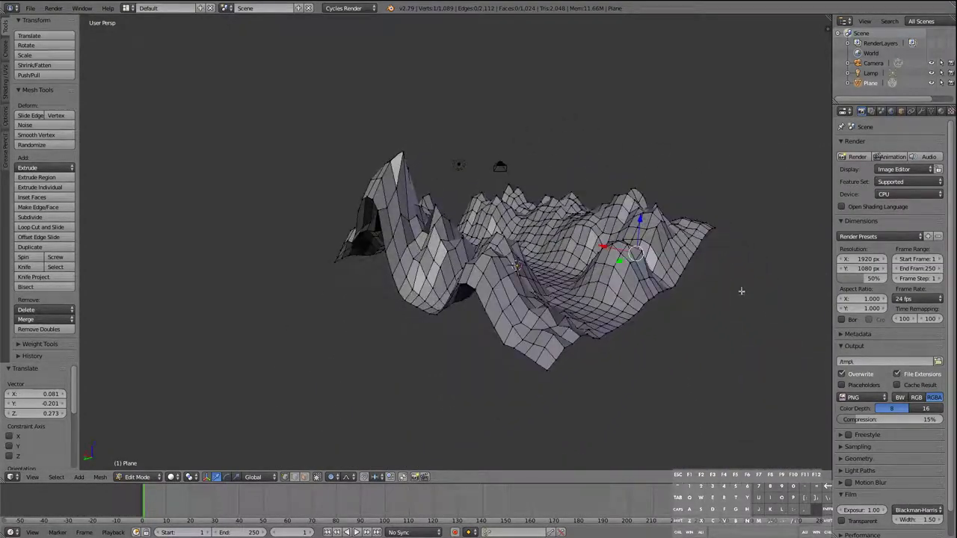
key(g)
key(z)
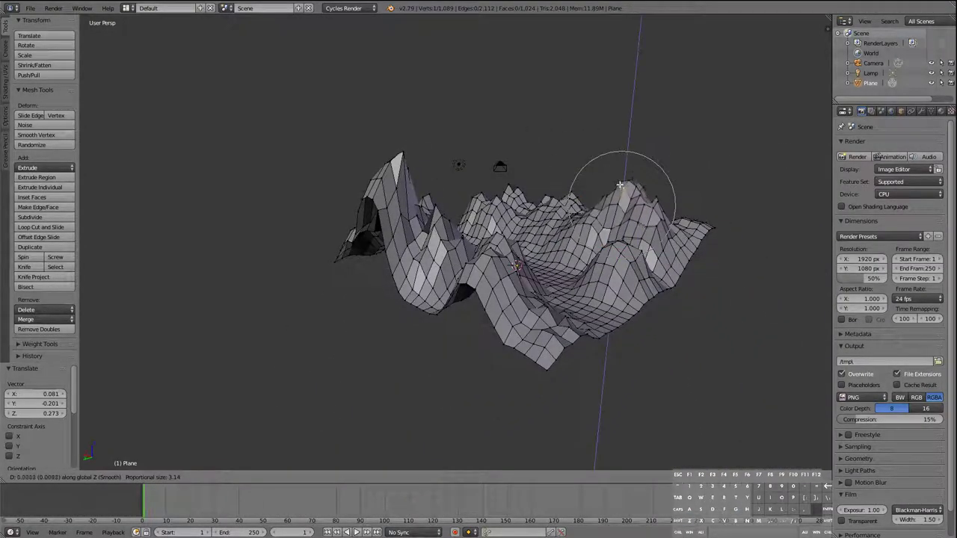
click(628, 107)
- Switch to face selection and subdivide a face near the new high peak's summit with one cut
middle_drag(728, 132, 616, 80)
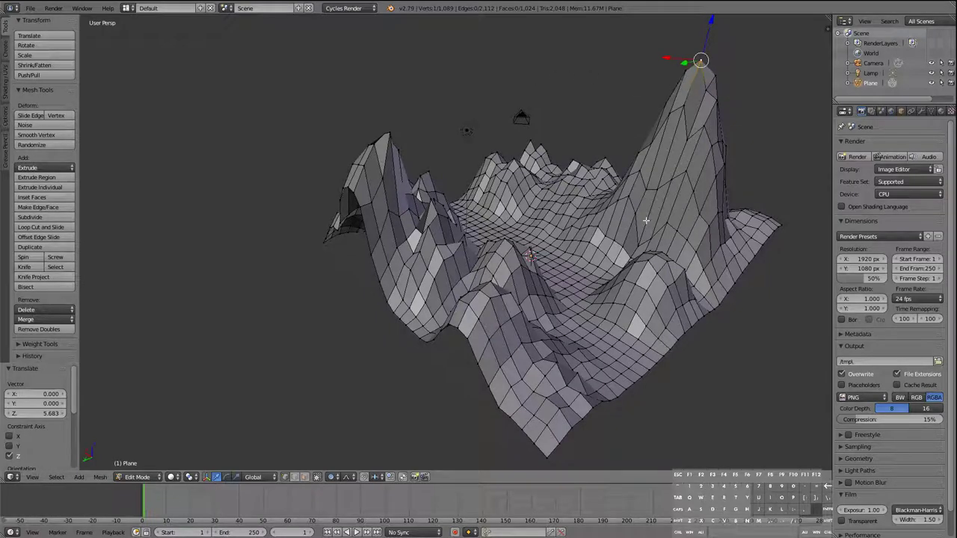
click(305, 477)
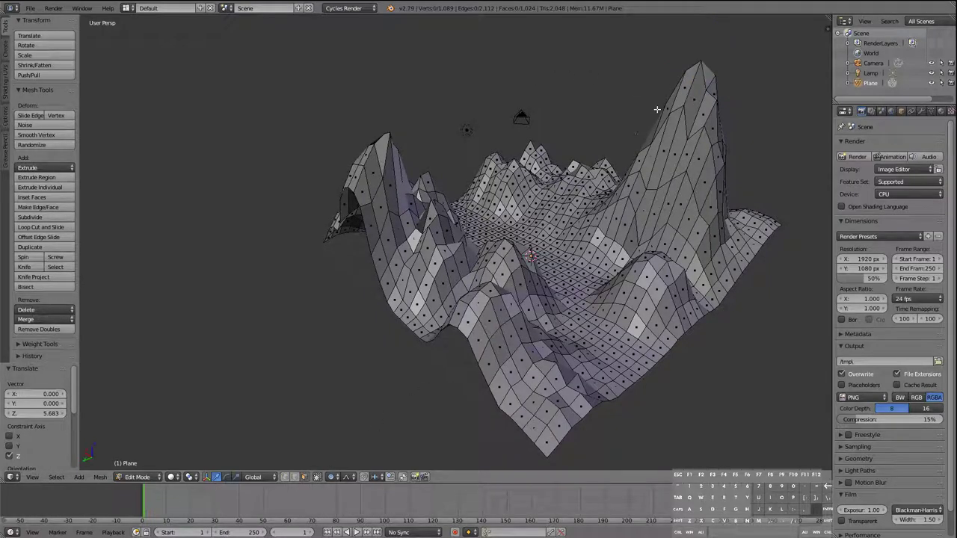
right_click(700, 98)
key(w)
click(724, 99)
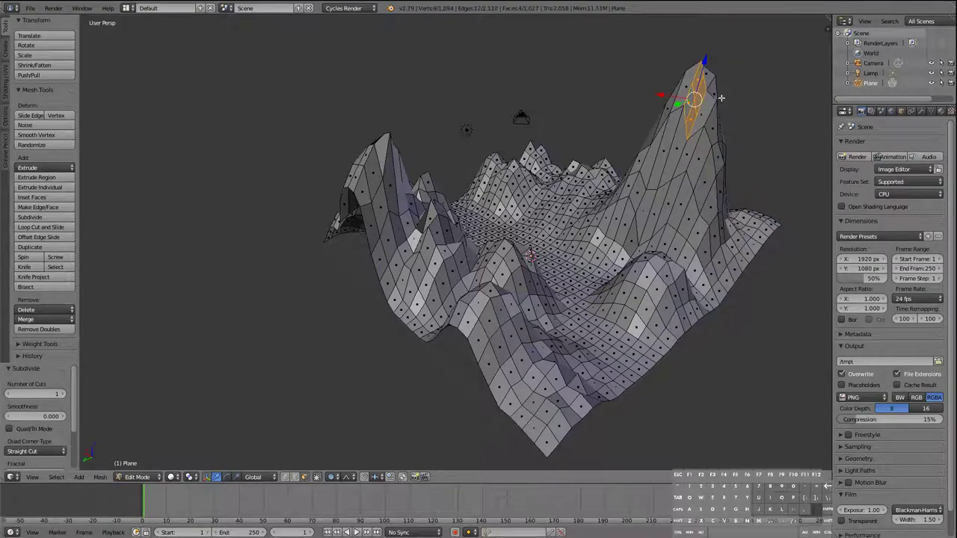
key(g)
key(x)
key(Return)
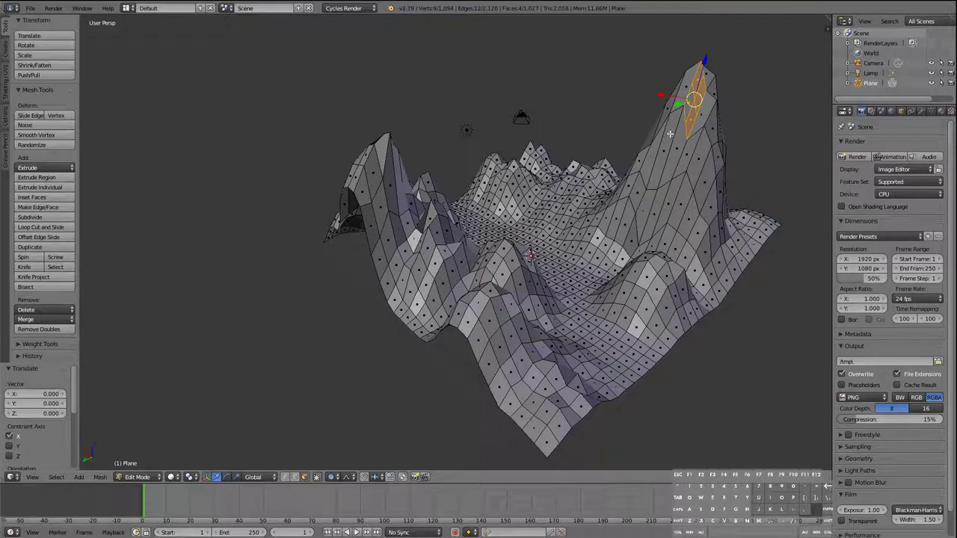
- Subdivide two more faces on the high peak's slope with one cut each and select the adjoining face
key(a)
key(w)
click(681, 96)
right_click(673, 131)
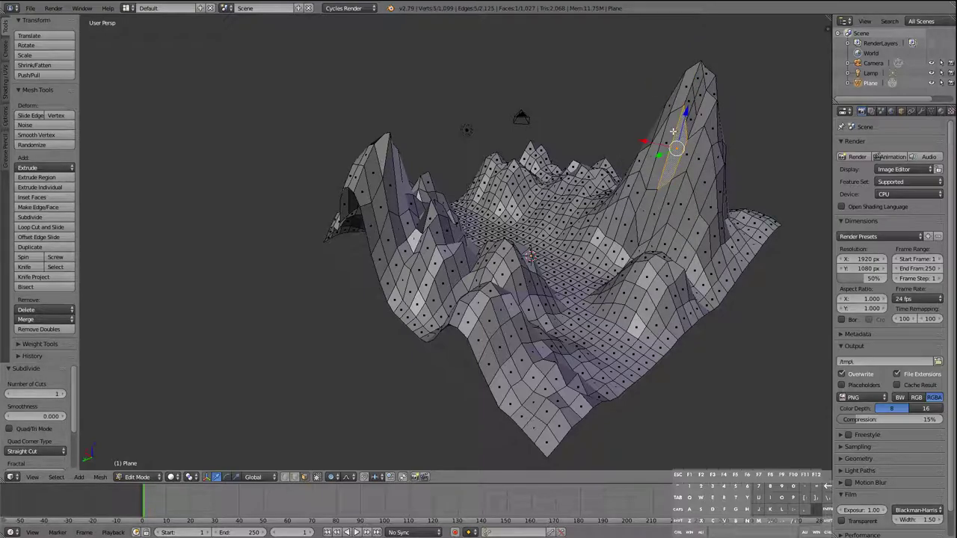
key(w)
click(664, 132)
right_click(668, 135)
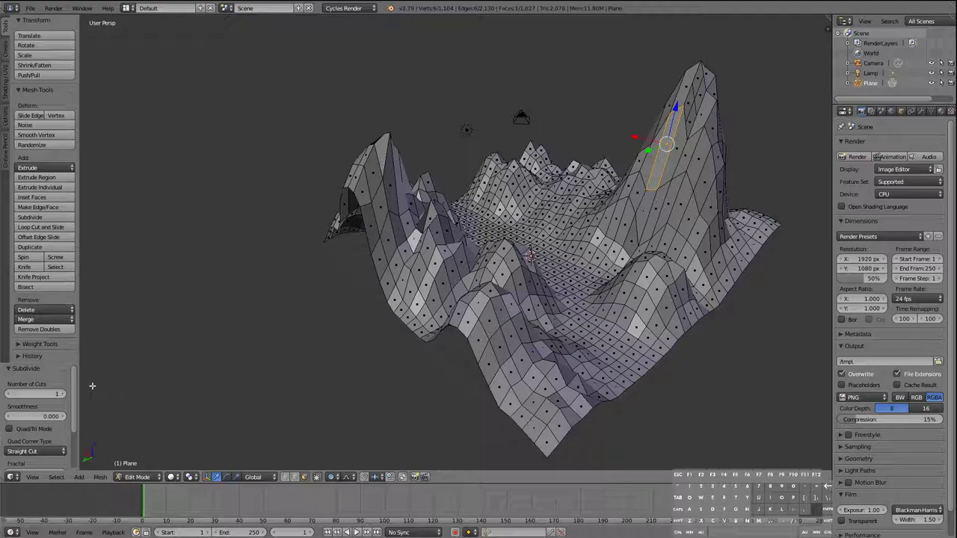
- Cut the selected face on the high peak's slope with the Knife and move the cut area -0.11 along Z with Smooth falloff
click(24, 267)
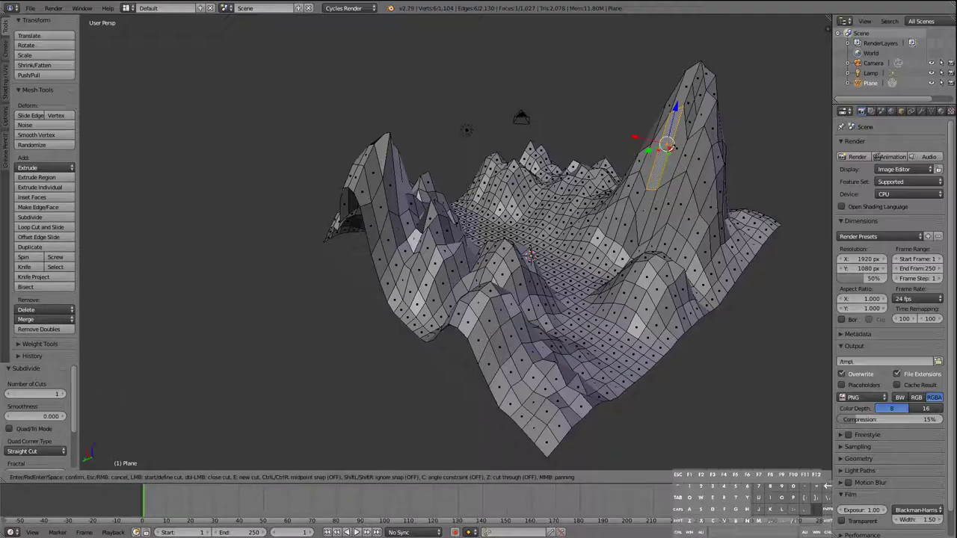
drag(666, 144, 666, 150)
key(Return)
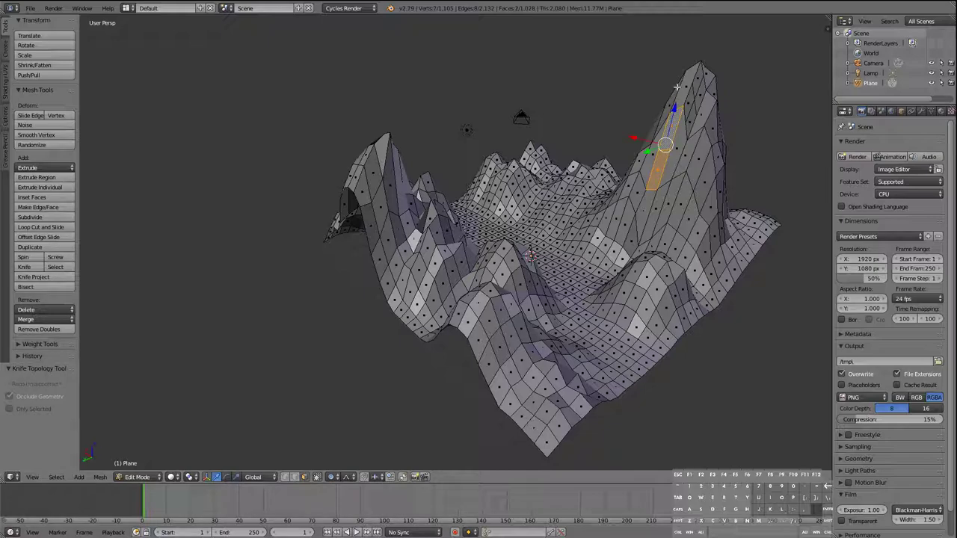
key(g)
key(z)
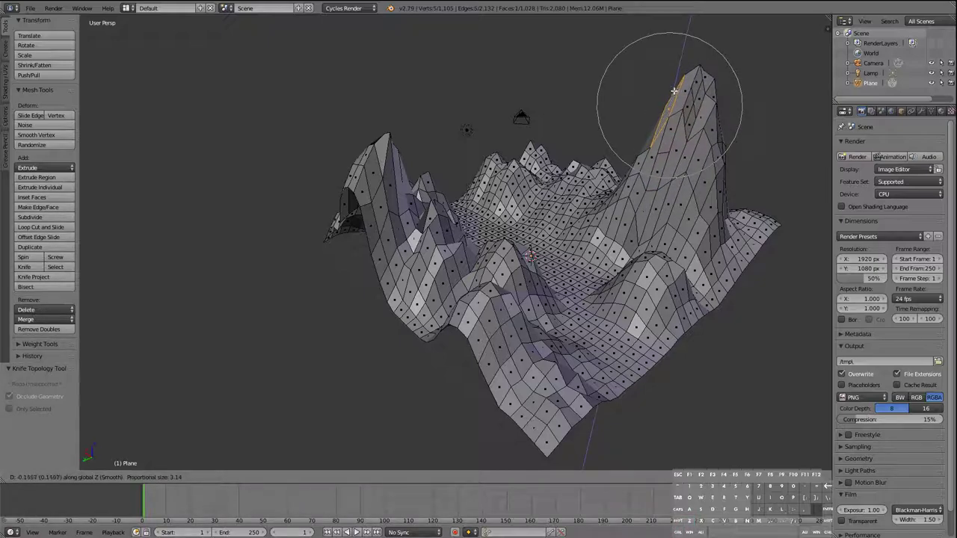
click(668, 88)
- Make two more Knife cuts across the neighbouring faces on the upper slope of the high peak
click(25, 267)
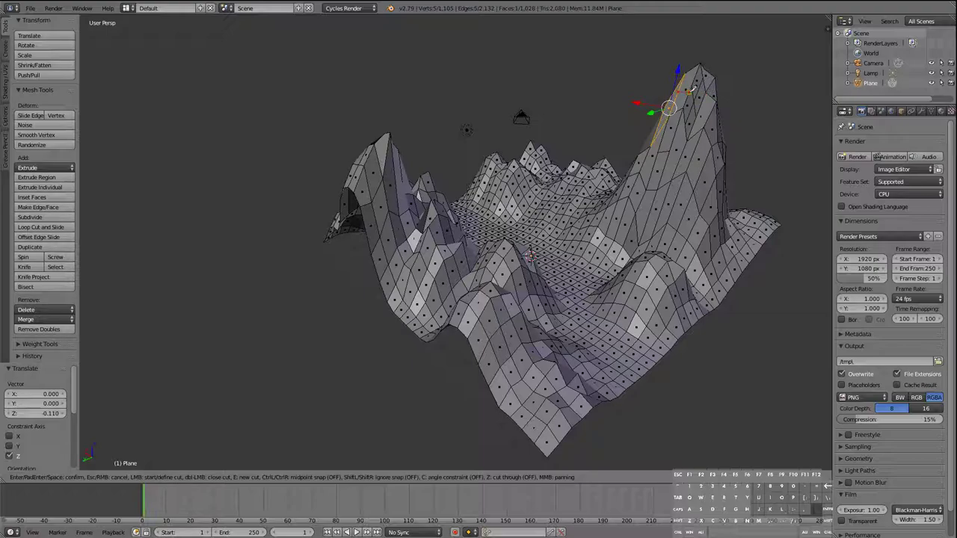
key(Return)
middle_drag(704, 145, 752, 149)
scroll(752, 149, up, 6)
scroll(683, 33, down, 5)
middle_drag(683, 32, 607, 101)
key(k)
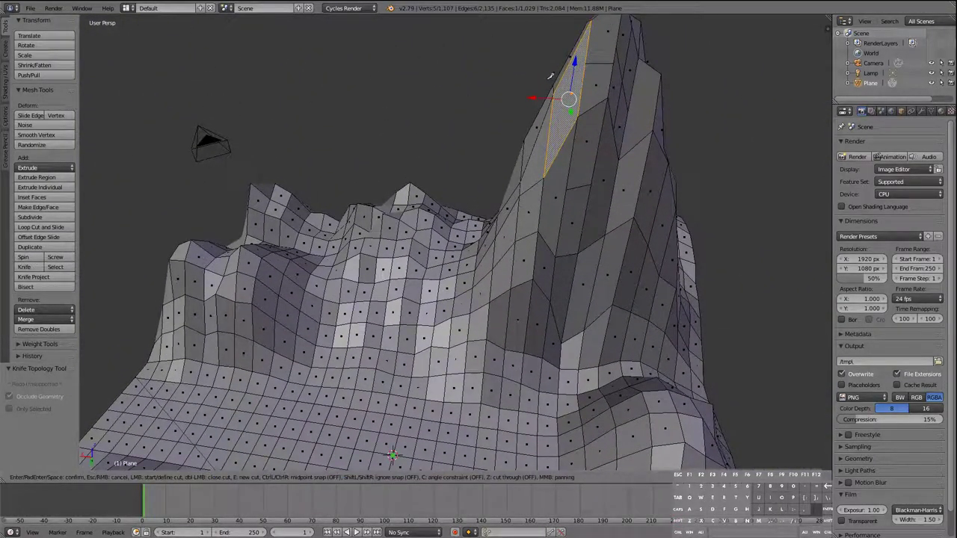
click(580, 112)
key(Return)
- Select the whole terrain mesh, triangulate all its faces and clear the selection
middle_drag(459, 135, 407, 328)
scroll(410, 362, up, 5)
middle_drag(410, 361, 589, 294)
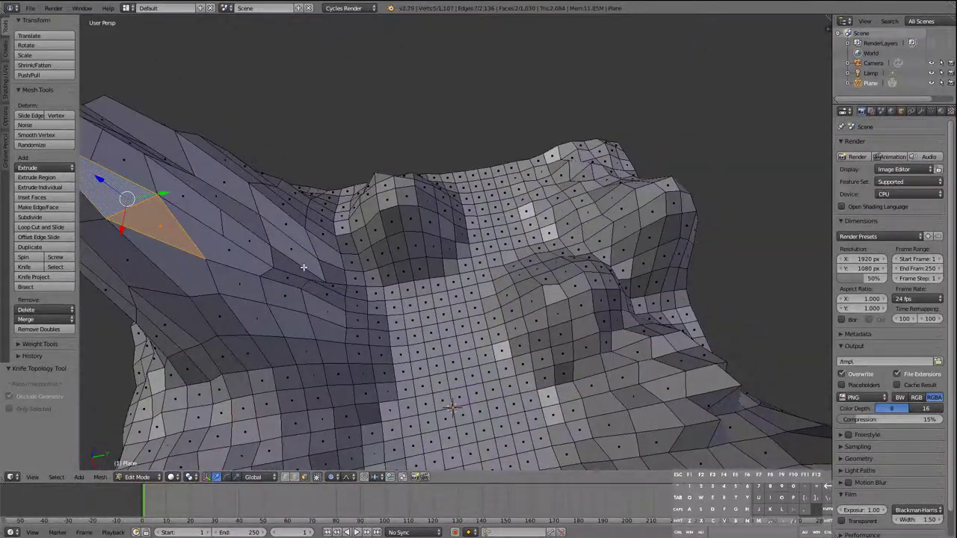
key(a)
key(a)
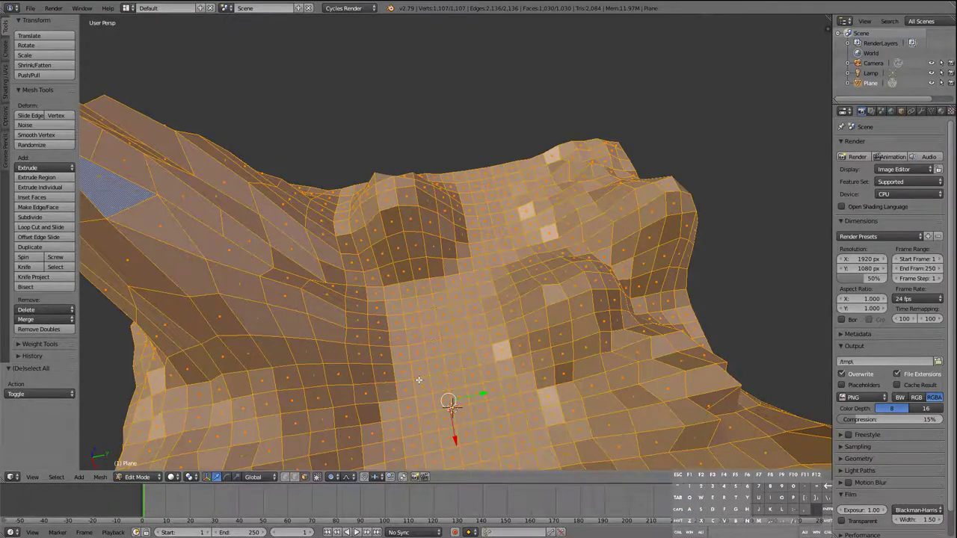
scroll(358, 318, down, 5)
middle_drag(358, 318, 467, 340)
scroll(428, 380, up, 3)
scroll(429, 379, down, 3)
scroll(467, 340, up, 2)
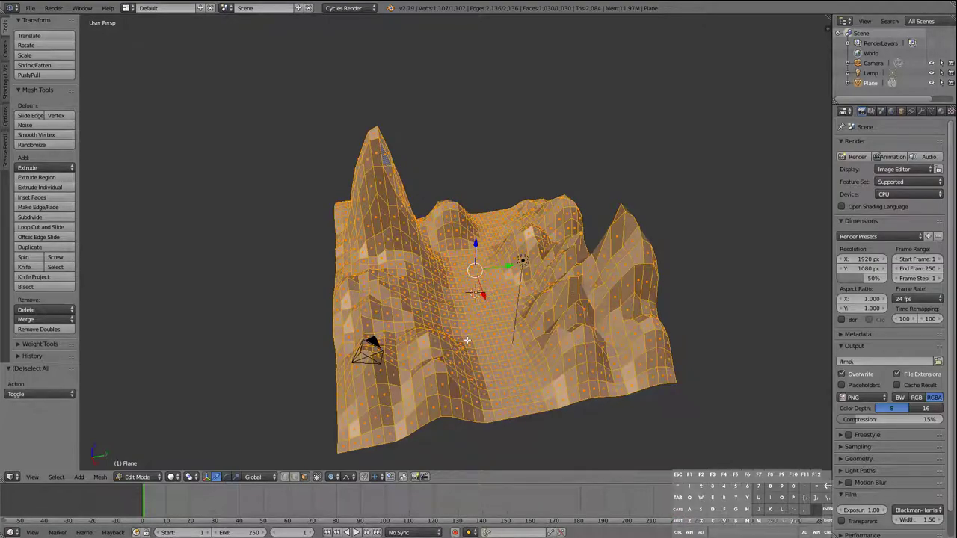
key(ctrl)
key(ctrl+t)
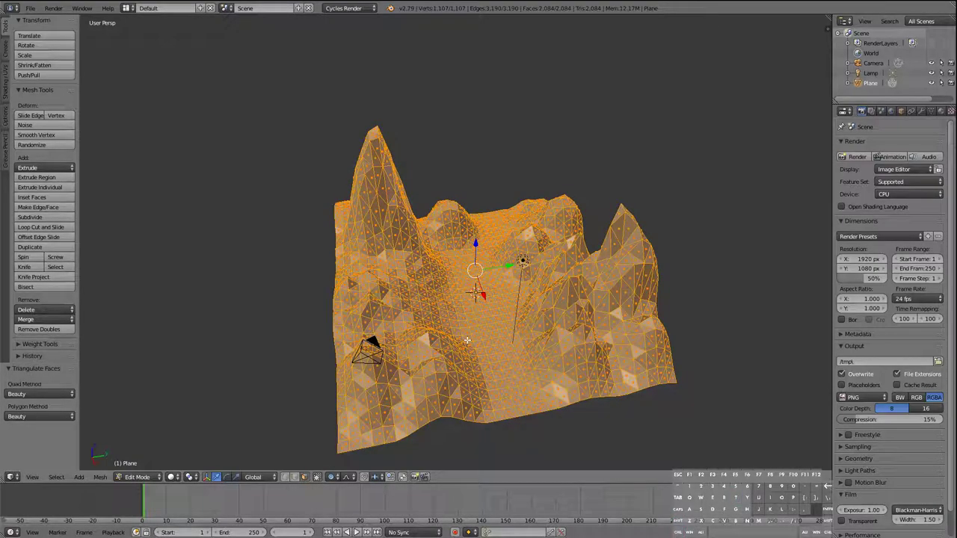
scroll(462, 345, up, 2)
scroll(456, 327, up, 1)
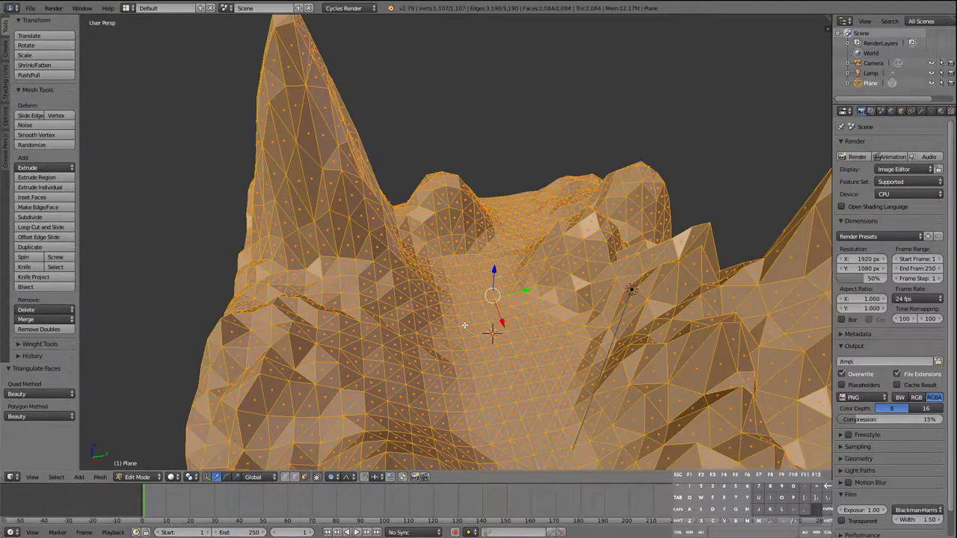
key(a)
- Add a new material to the terrain plane and name it Forest
scroll(441, 299, down, 4)
middle_drag(436, 291, 481, 267)
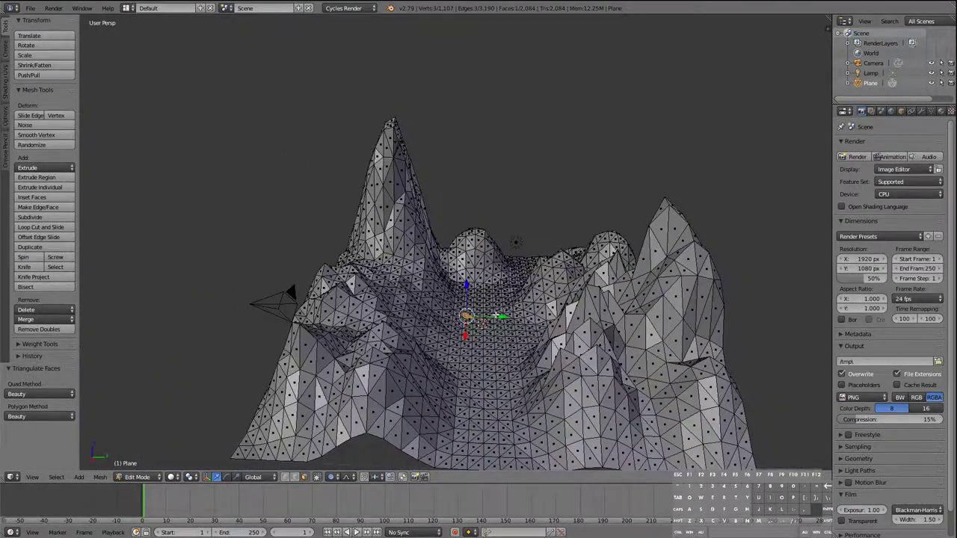
middle_drag(496, 316, 493, 287)
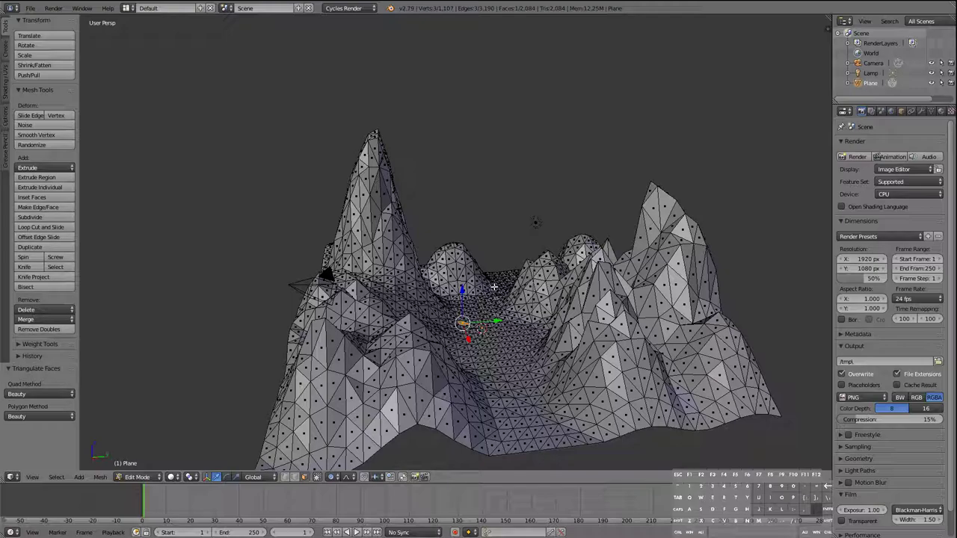
middle_drag(482, 286, 465, 289)
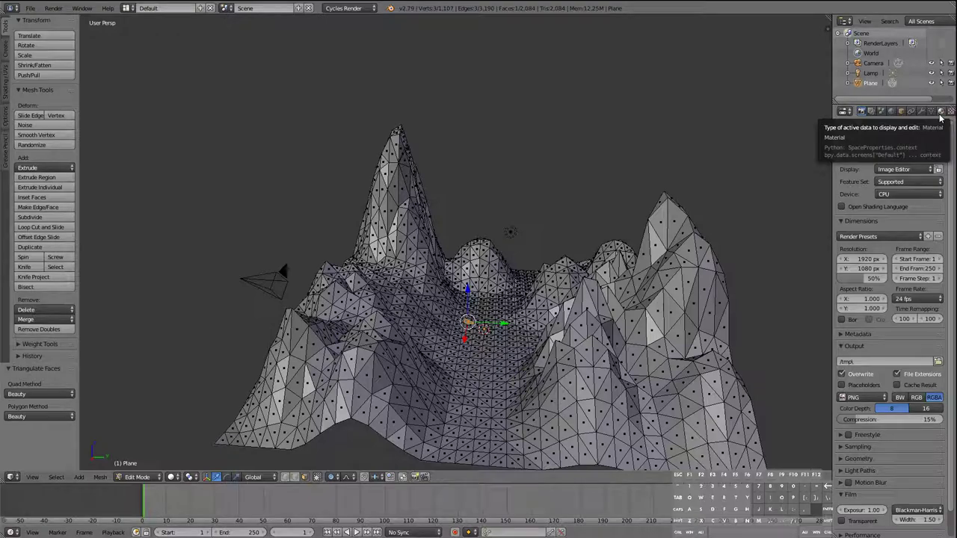
click(941, 112)
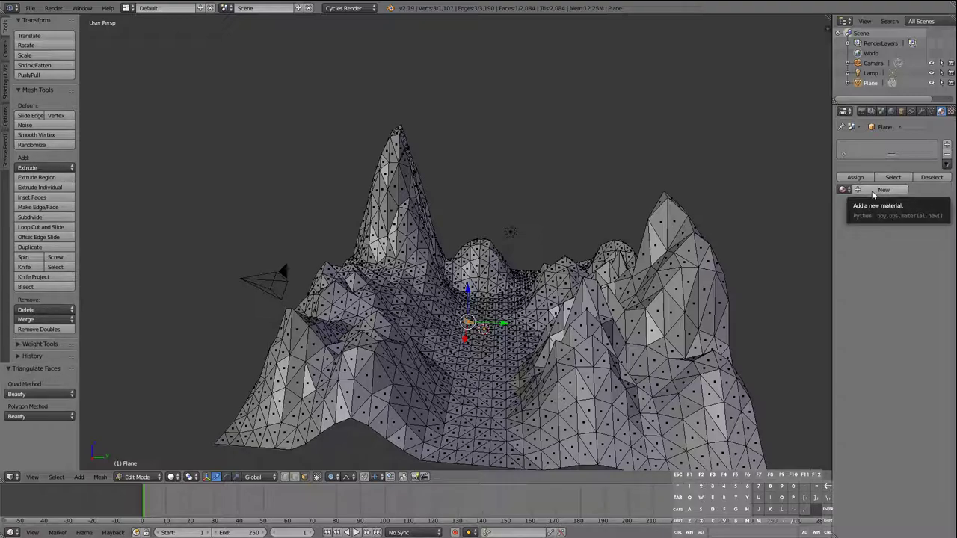
click(871, 192)
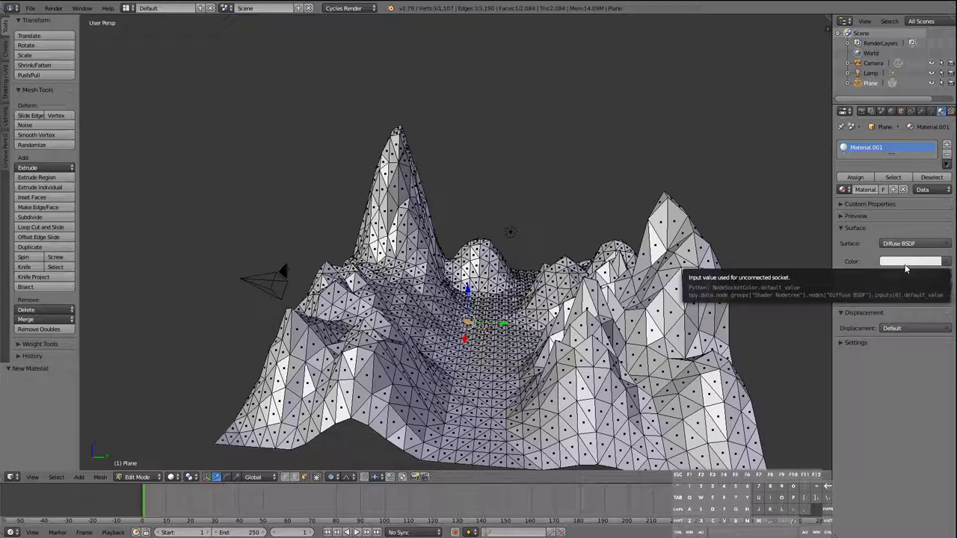
double_click(849, 147)
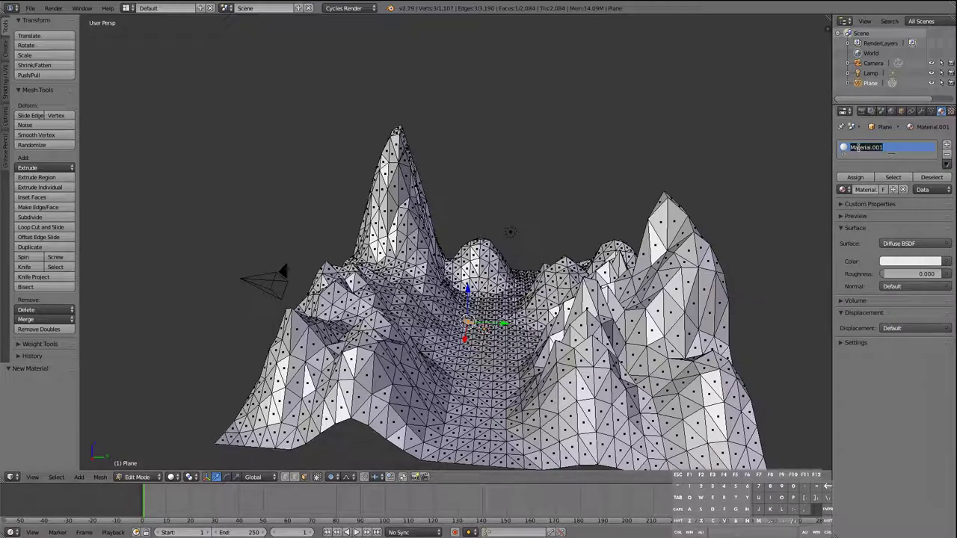
text(Forest)
key(Return)
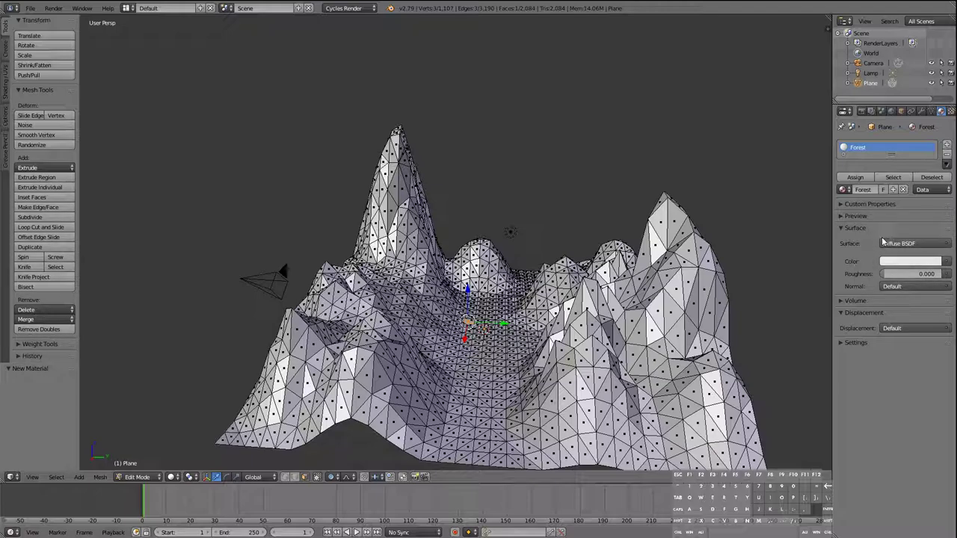
- Set the Forest material's Diffuse BSDF colour to a dark green
click(909, 262)
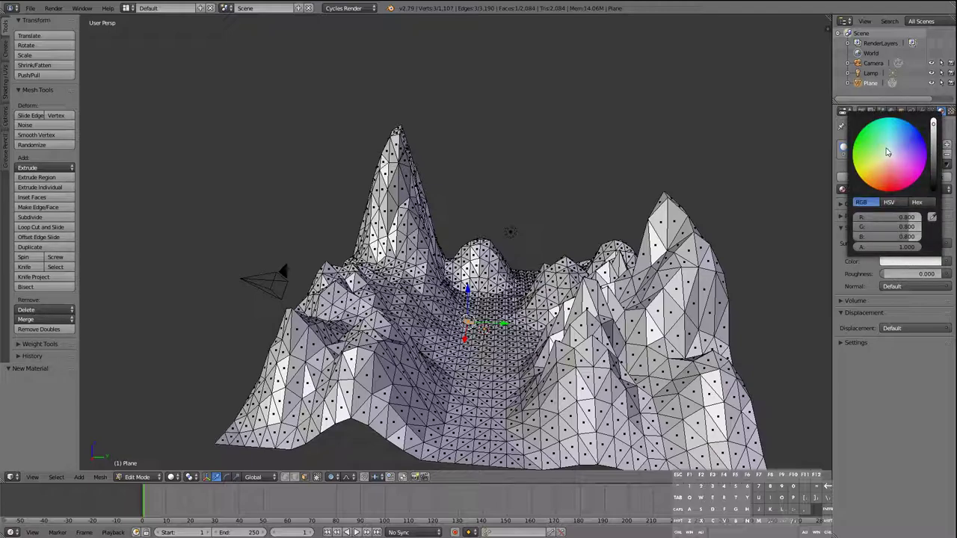
drag(889, 157, 870, 146)
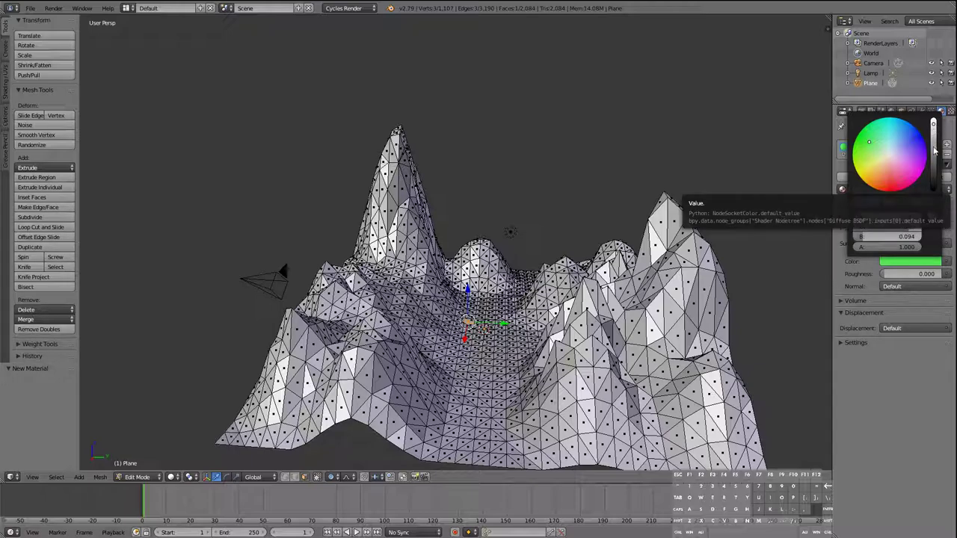
click(890, 260)
drag(933, 126, 933, 160)
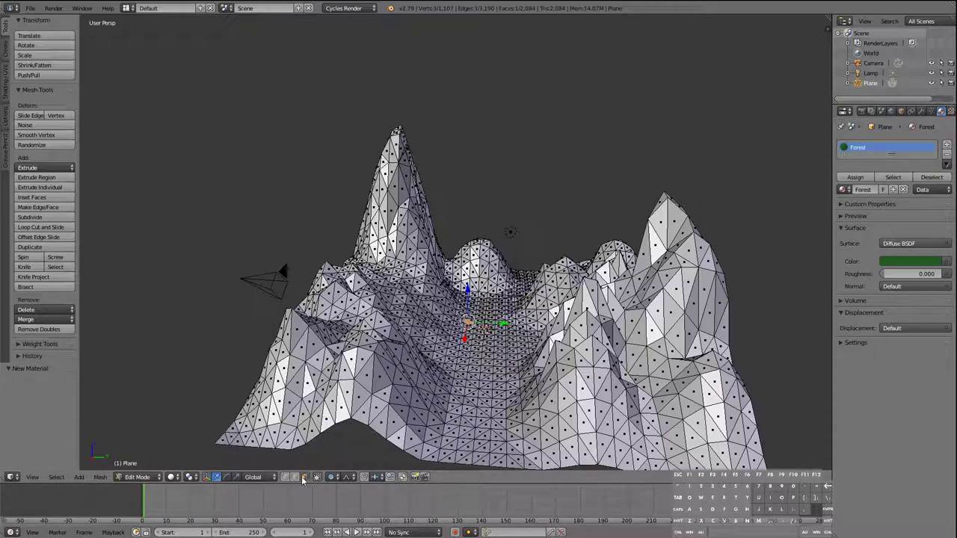
- Select five adjoining faces on the slope of the second mountain and assign the Forest material to them
right_click(660, 308)
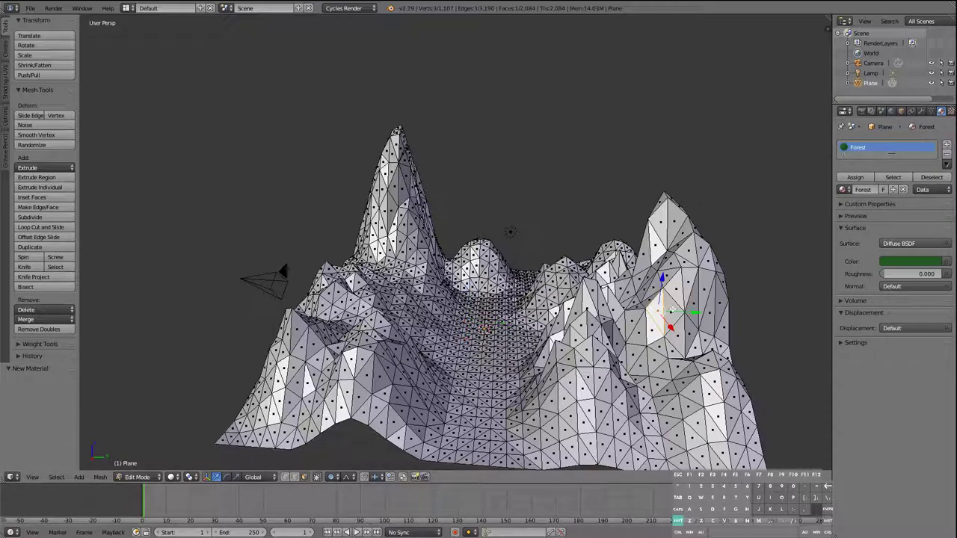
shift+click(673, 311)
shift+right_click(686, 299)
shift+right_click(676, 309)
shift+right_click(679, 336)
shift+right_click(695, 336)
shift+right_click(696, 335)
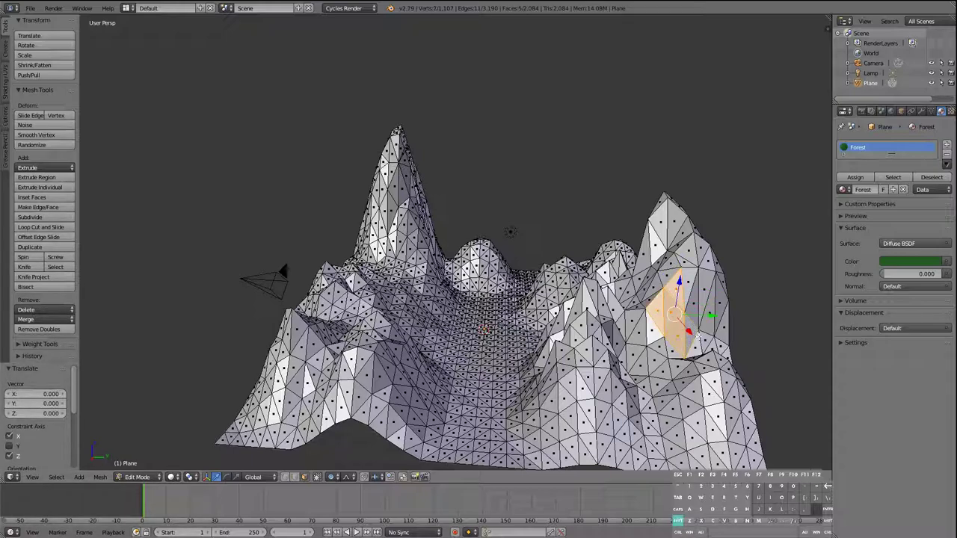
click(855, 180)
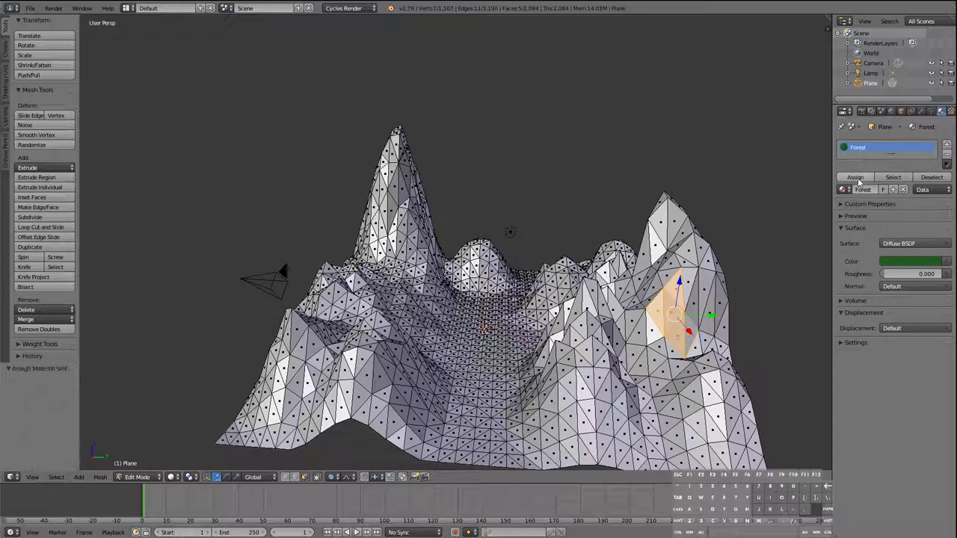
- Check the material on the terrain in Material viewport shading and return to Solid shading
right_click(735, 393)
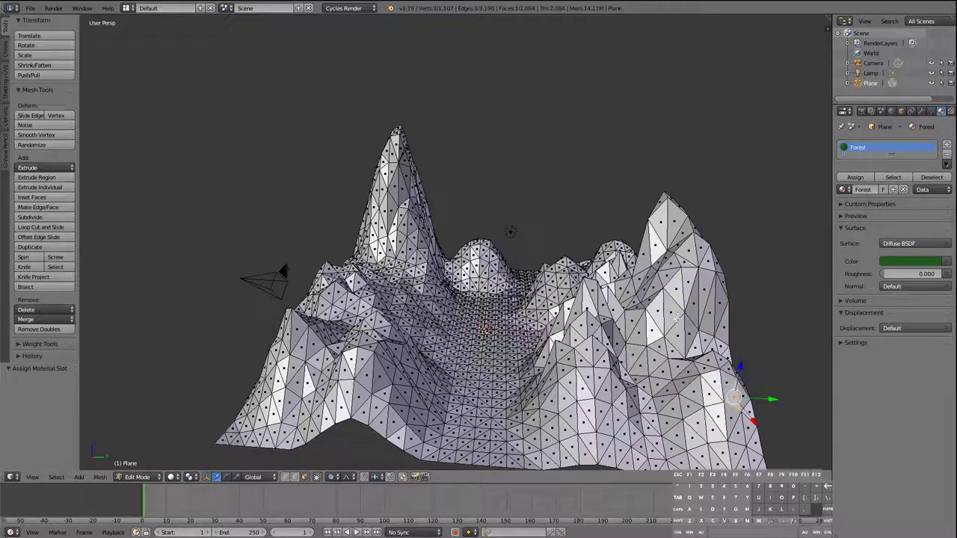
middle_drag(735, 392, 673, 381)
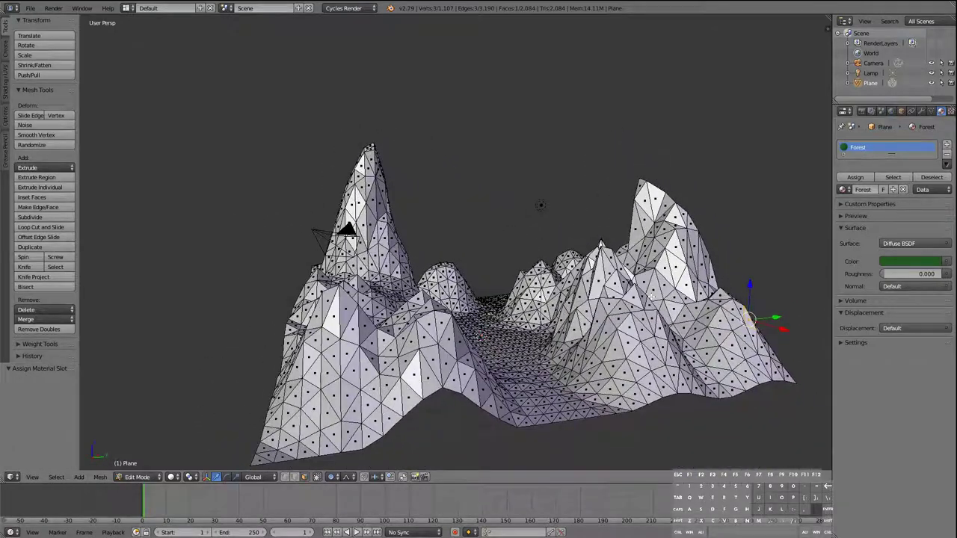
click(137, 477)
click(171, 477)
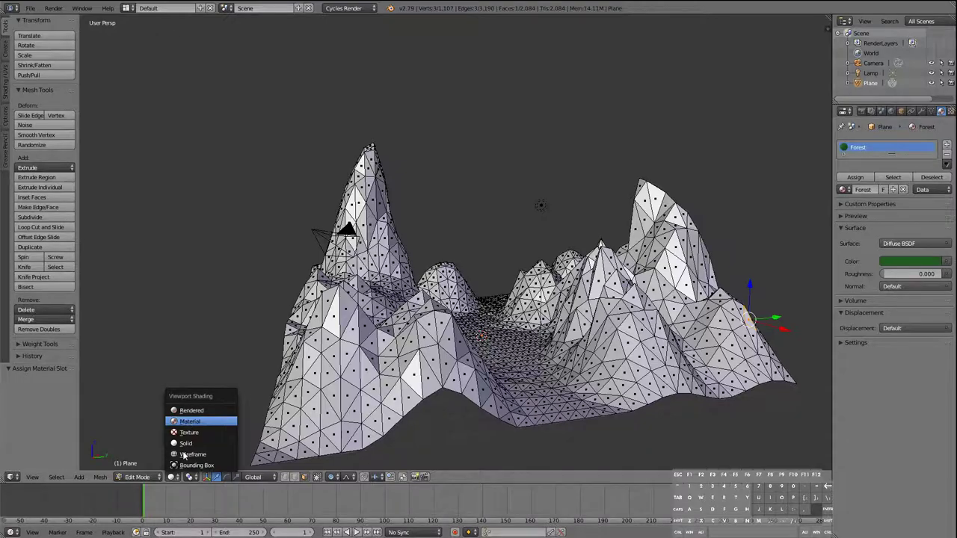
click(187, 421)
click(179, 479)
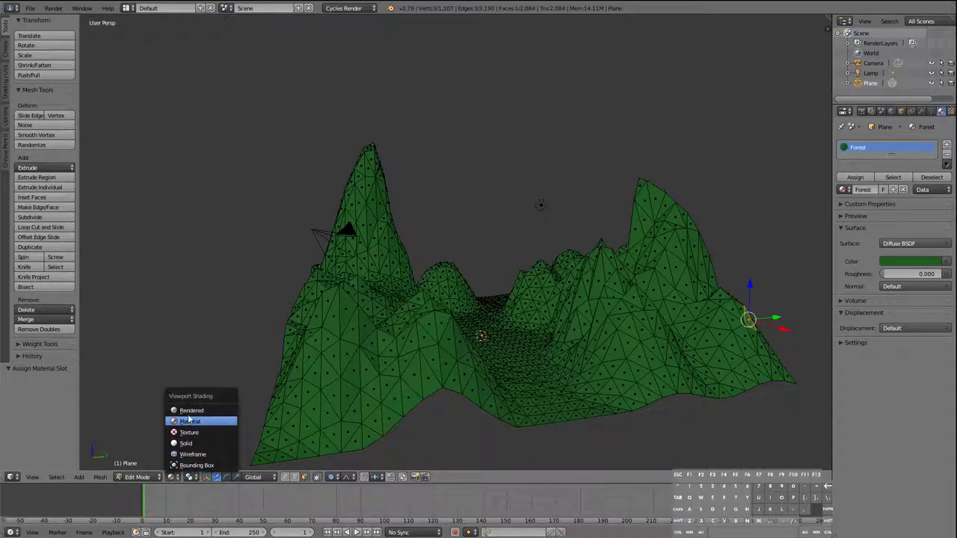
click(185, 444)
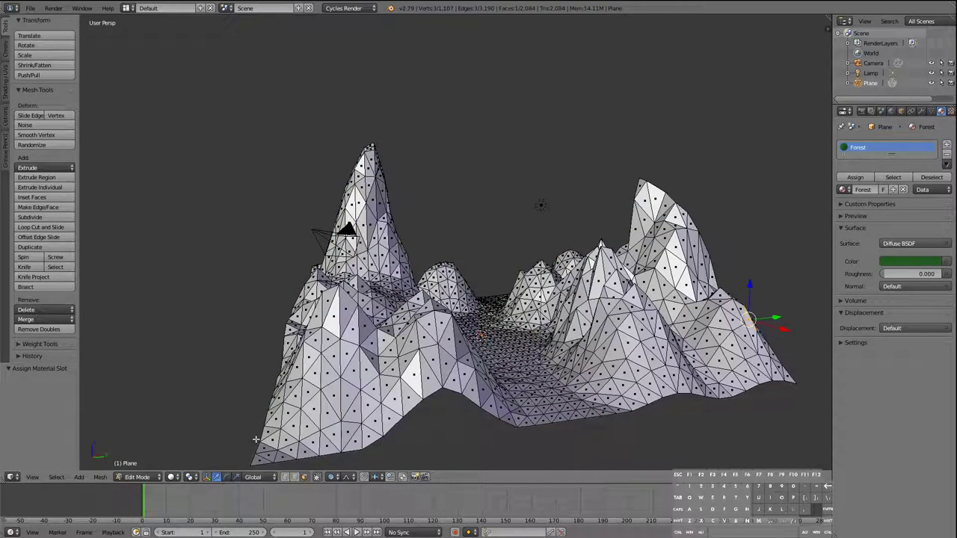
- Unlink the current material from its slot, add a new one in its place and name it Forest
mouse_move(523, 258)
middle_down()
mouse_move(574, 263)
mouse_move(561, 274)
middle_up()
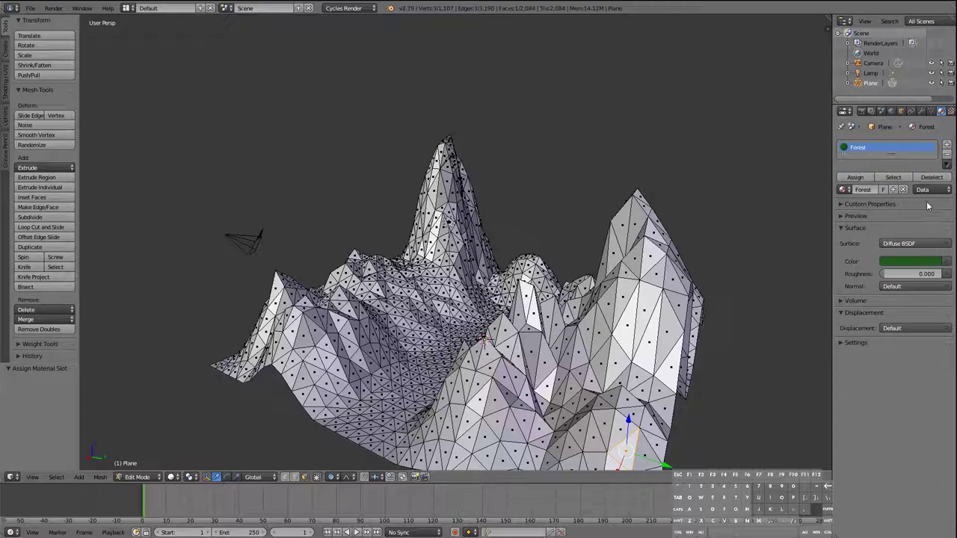
click(894, 190)
click(903, 190)
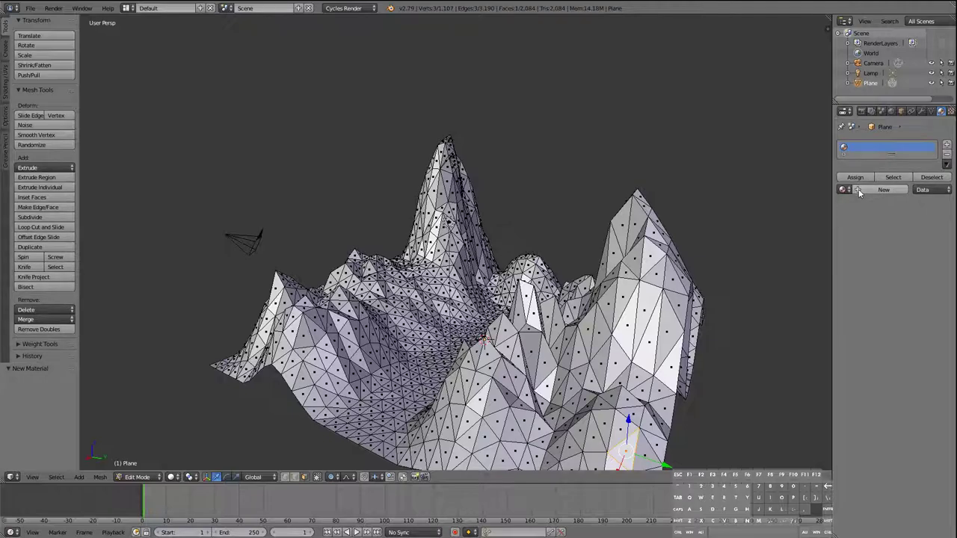
click(883, 189)
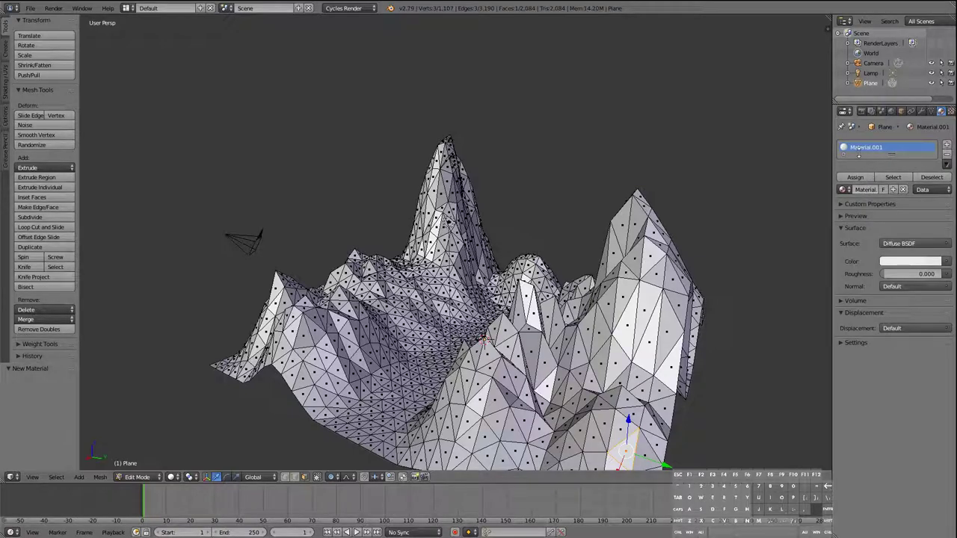
drag(890, 153, 890, 163)
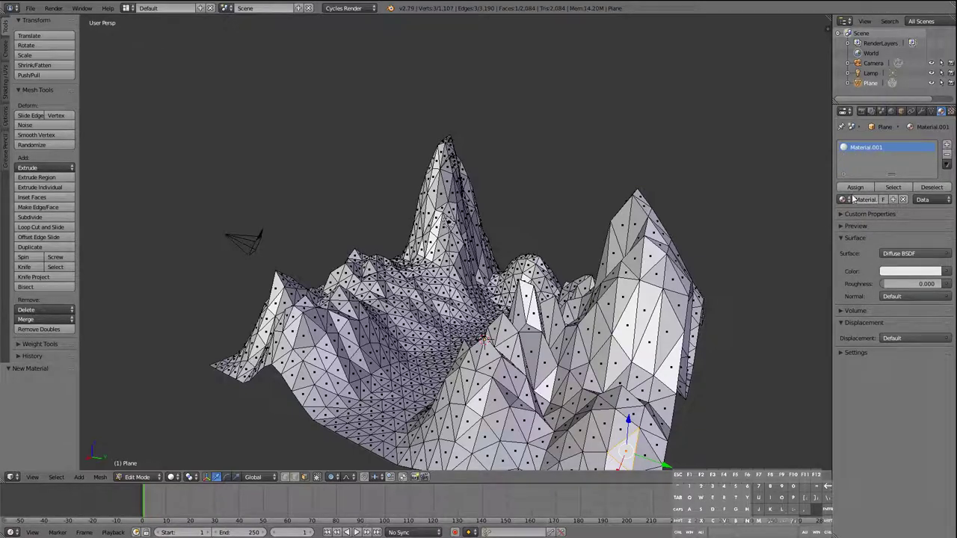
double_click(861, 147)
text(Froorest)
key(Return)
- Give the replacement Forest material a dark green diffuse colour
click(908, 272)
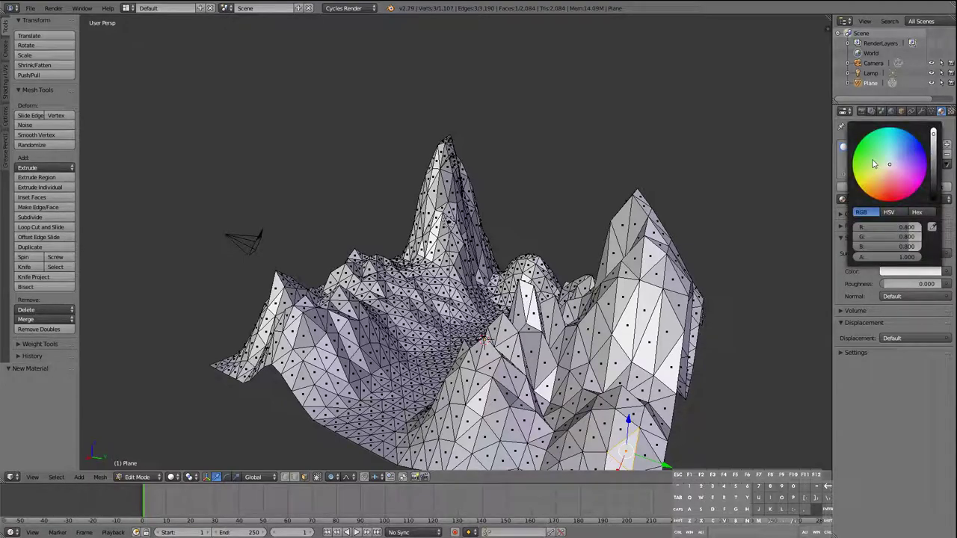
click(866, 143)
drag(933, 135, 934, 175)
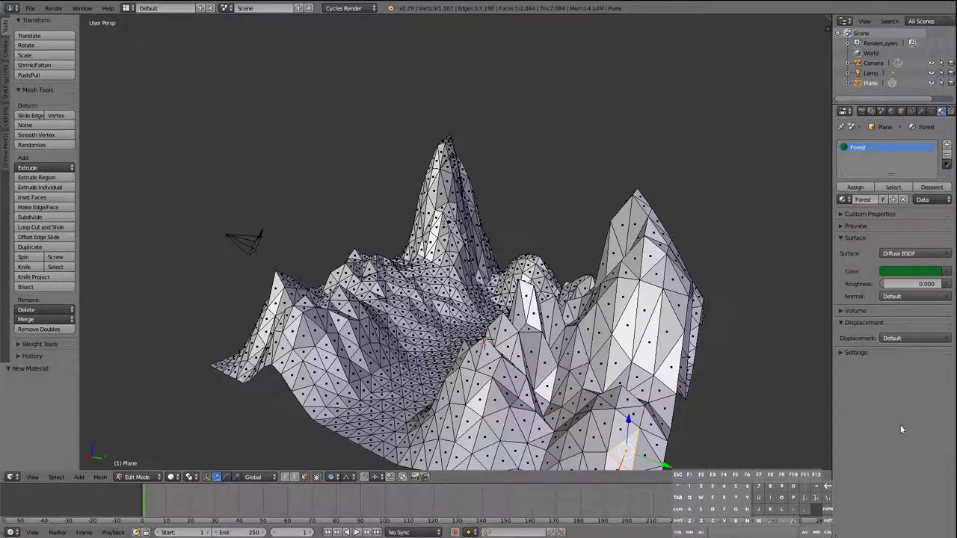
- Duplicate the Forest material, check the list of existing materials and unlink the copy from the slot
click(894, 200)
click(844, 200)
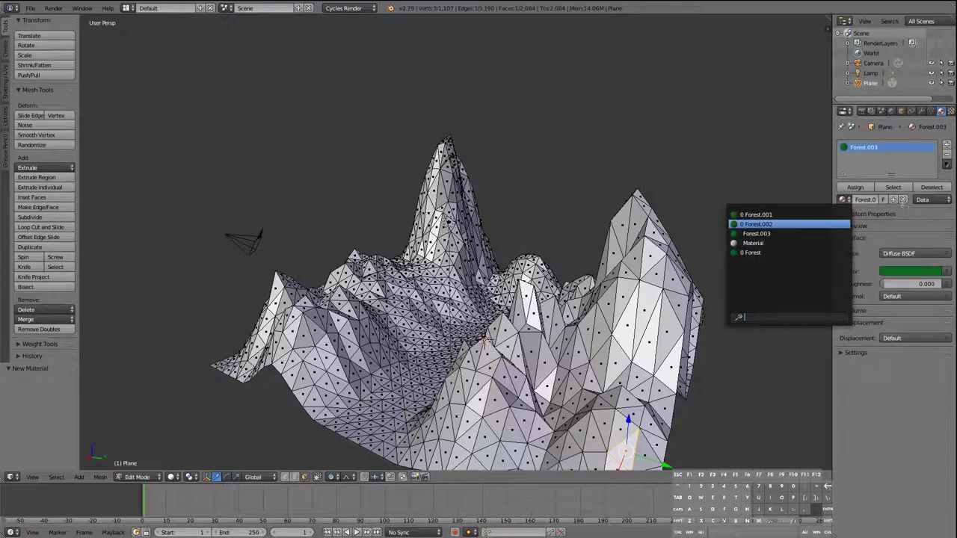
click(903, 199)
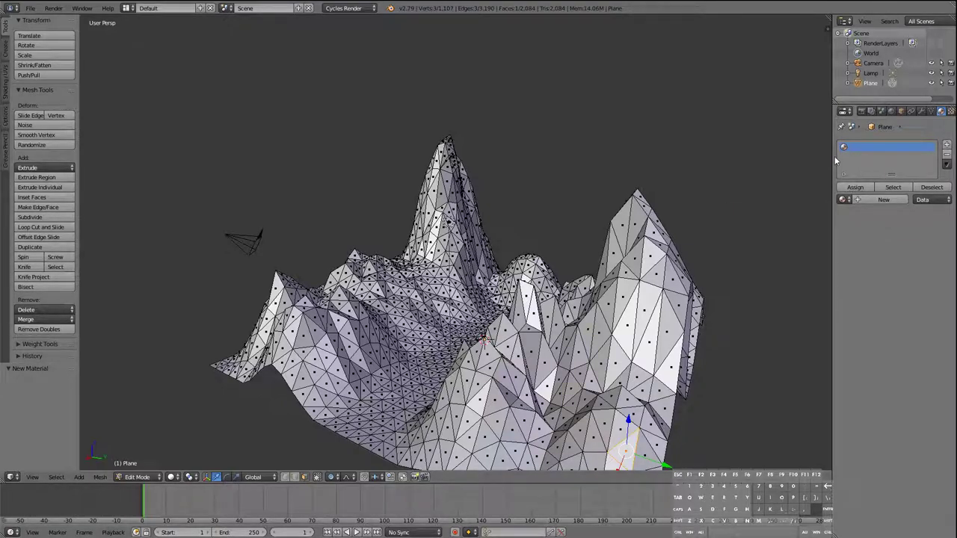
- Create a new material in the emptied slot and name it Forest
click(867, 199)
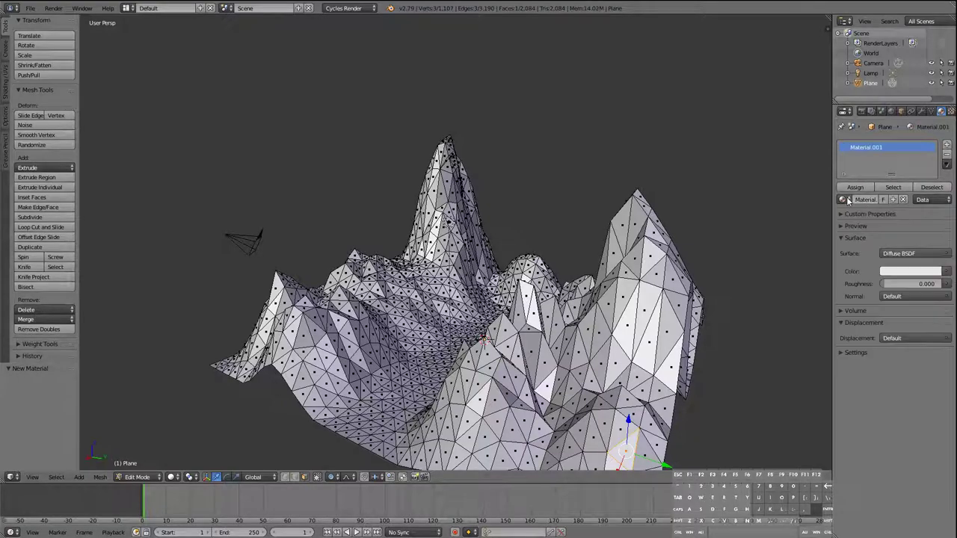
double_click(873, 148)
text(Forest)
key(Return)
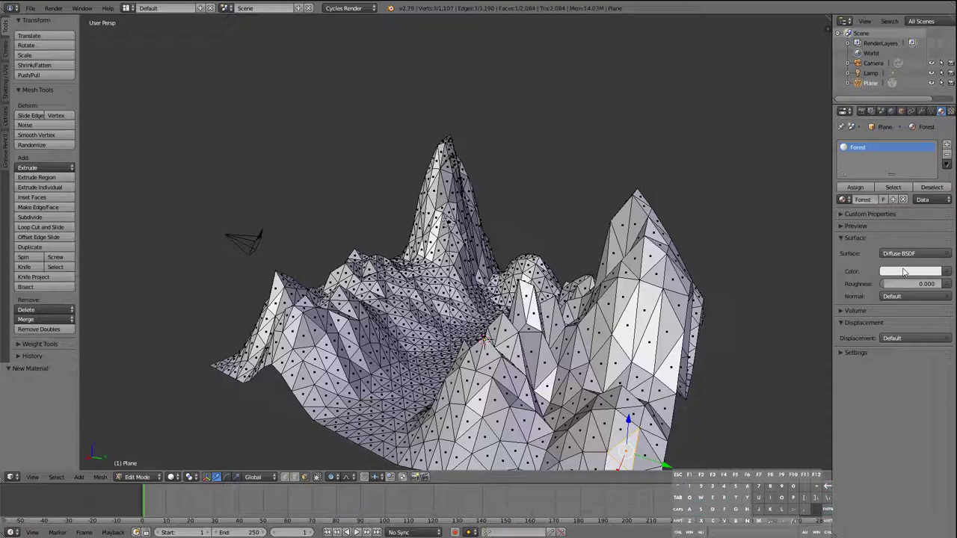
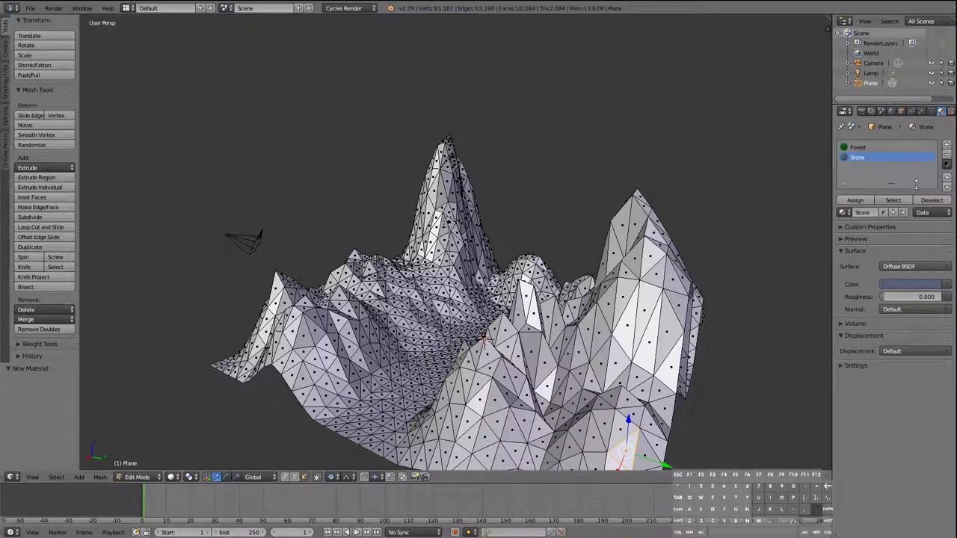
- Add a third material slot with a new material named Snow and open its surface shader choices
click(947, 144)
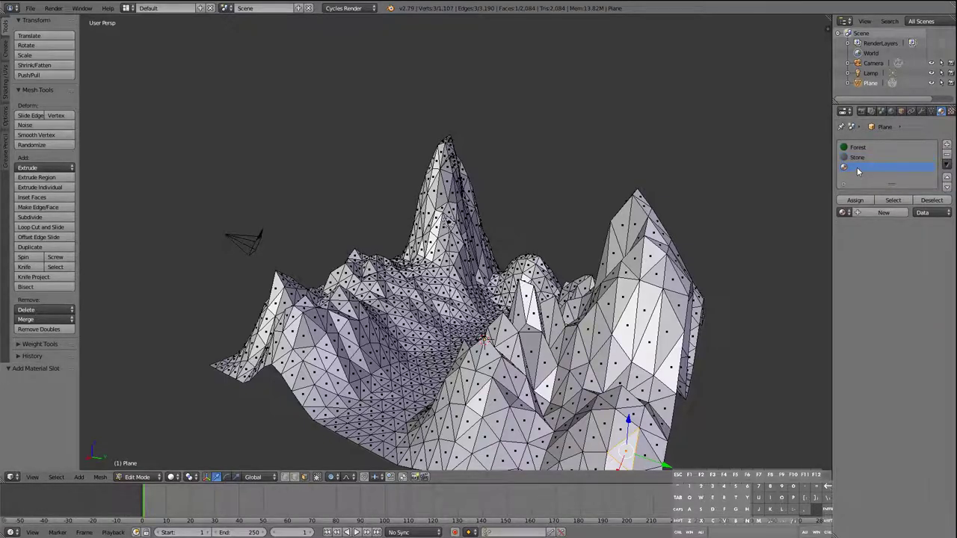
click(884, 213)
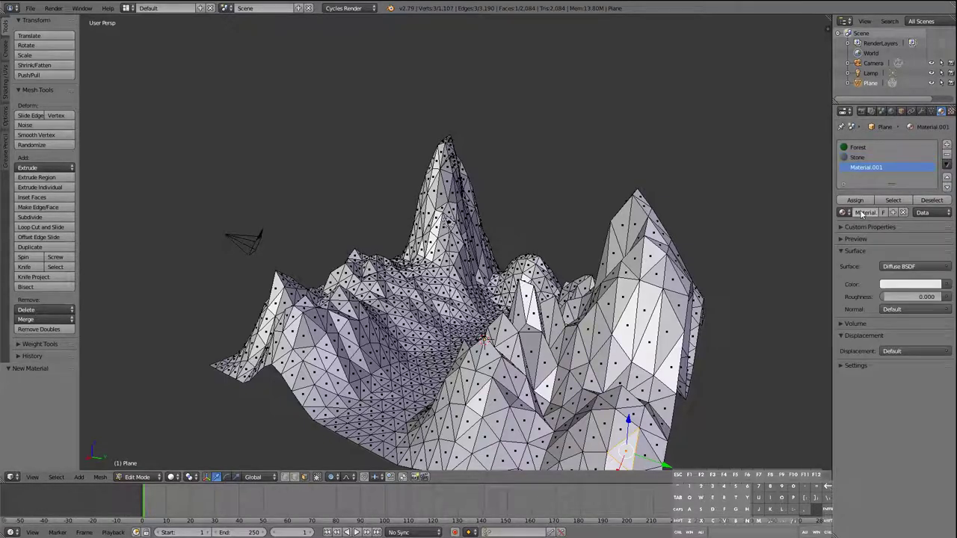
double_click(860, 169)
text(Snow)
key(Return)
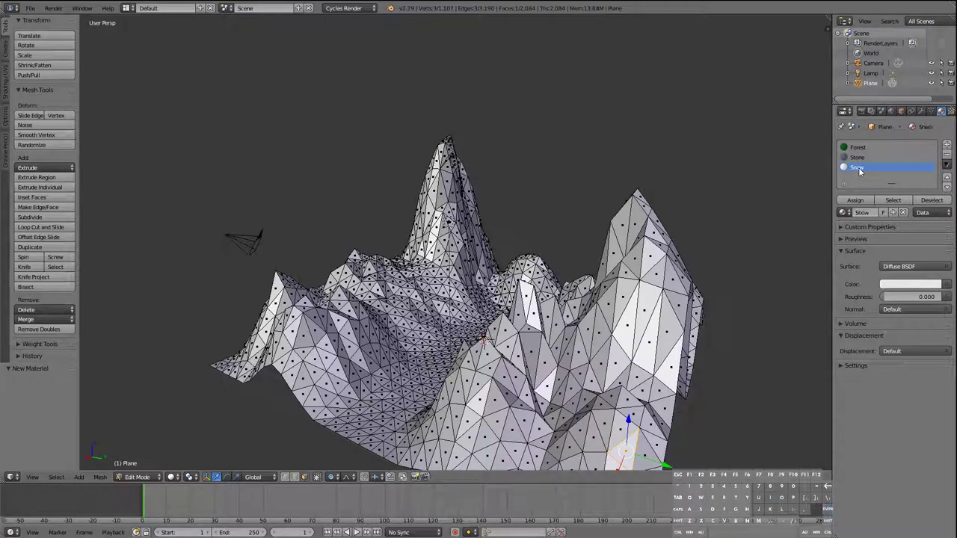
click(910, 268)
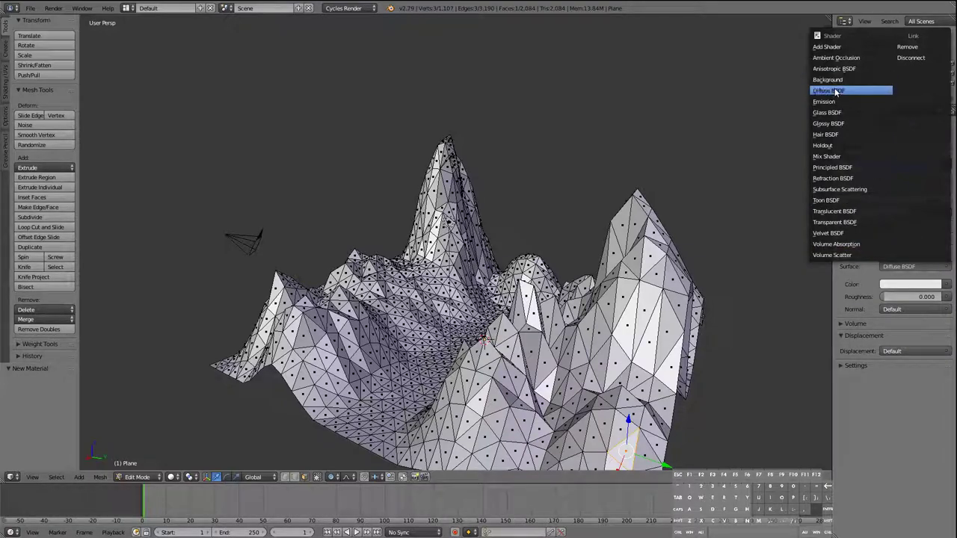
- Examine the terrain from several sides, including the valley and the tall peak up close
middle_drag(640, 232, 441, 173)
middle_drag(261, 280, 290, 177)
mouse_move(524, 224)
middle_down()
mouse_move(527, 207)
mouse_move(520, 212)
middle_up()
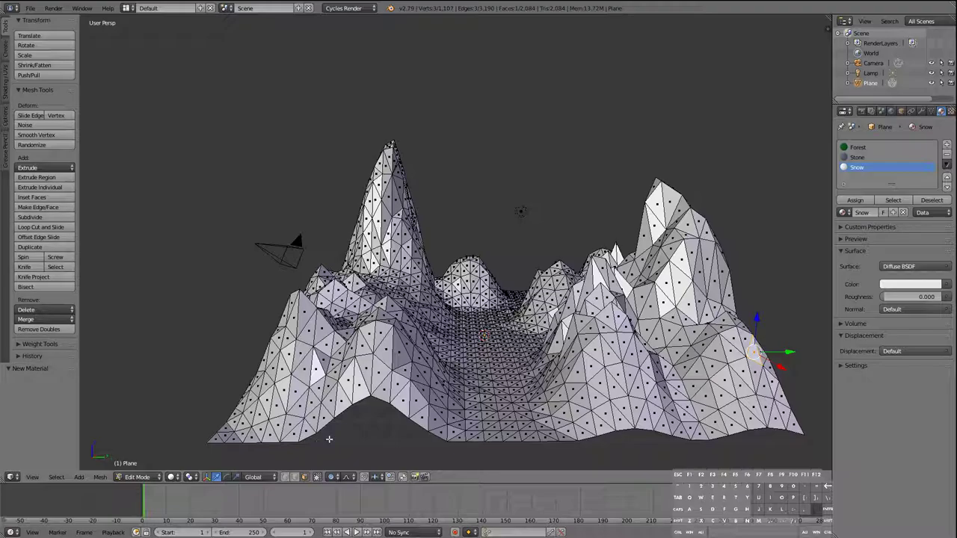
middle_drag(495, 322, 738, 290)
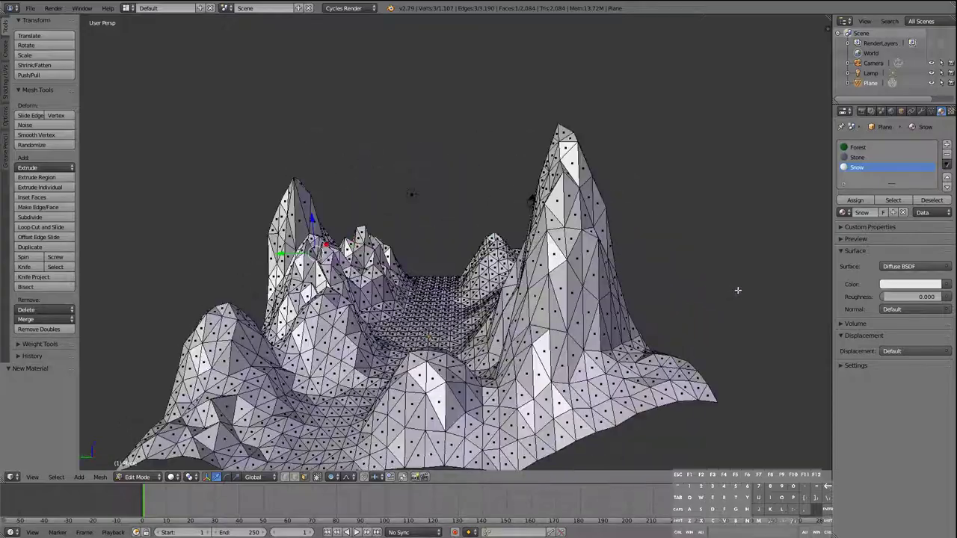
scroll(738, 291, up, 2)
scroll(650, 281, up, 3)
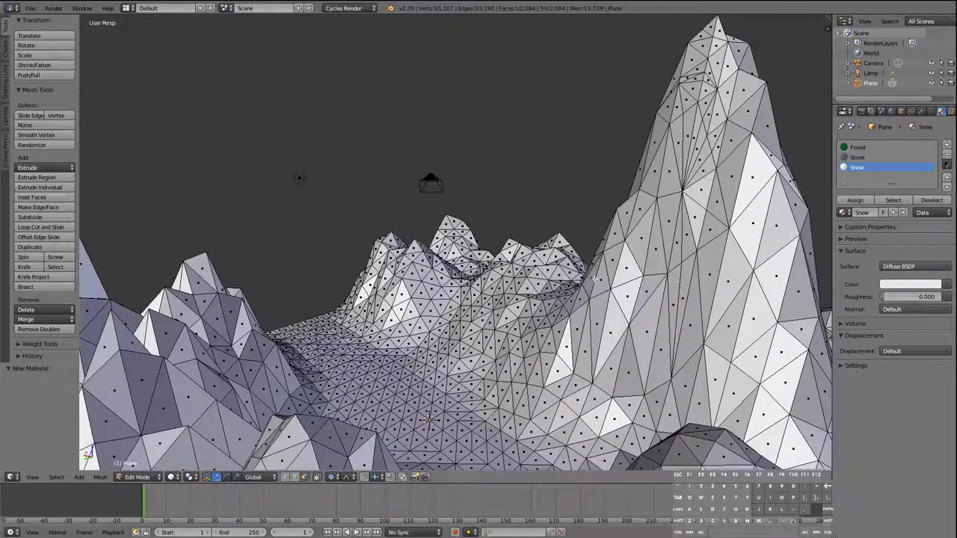
middle_drag(593, 279, 622, 331)
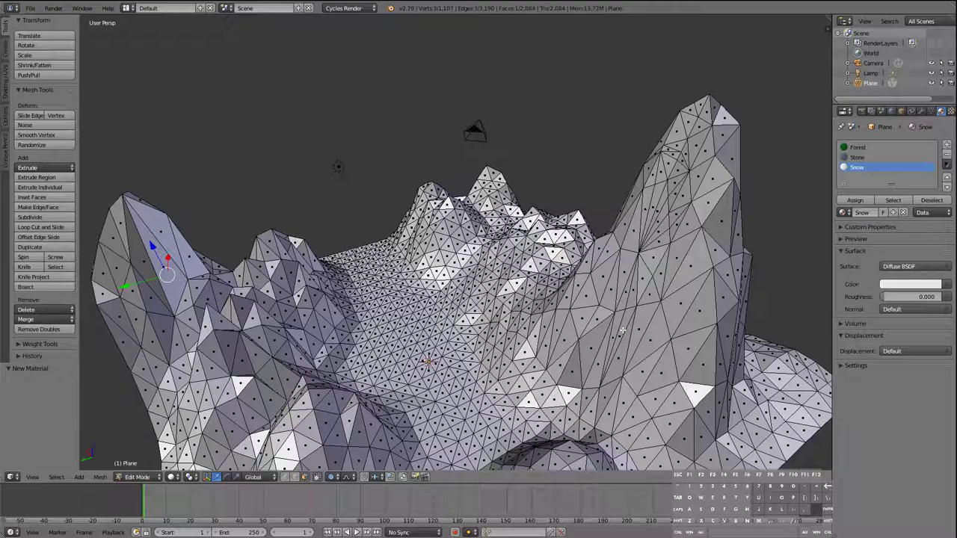
middle_drag(508, 323, 367, 307)
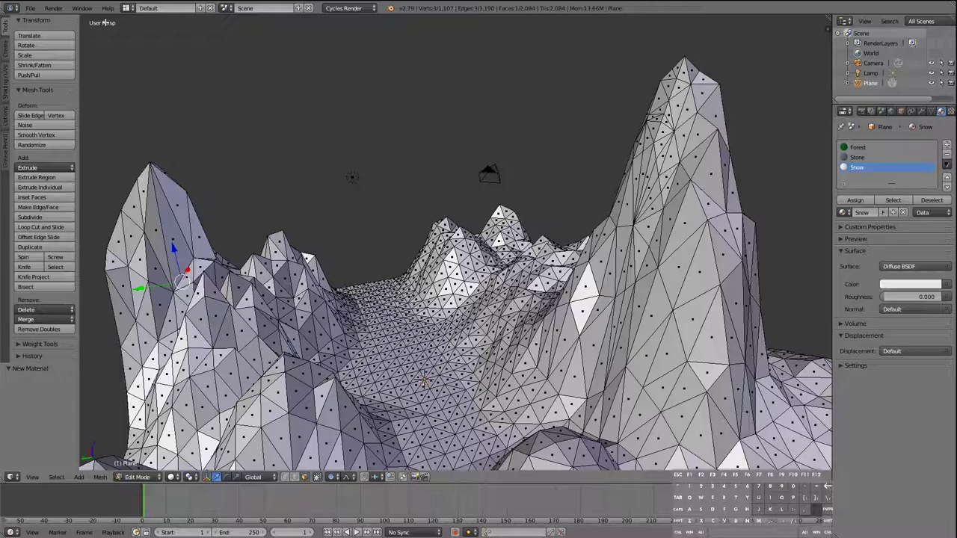
- Look through the available viewpoint and camera commands for the 3D view
click(32, 477)
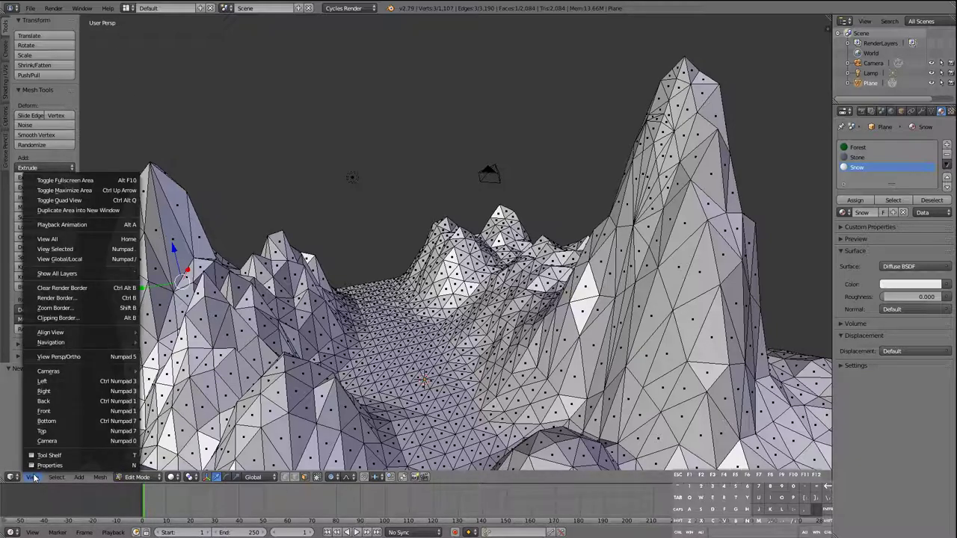
click(36, 478)
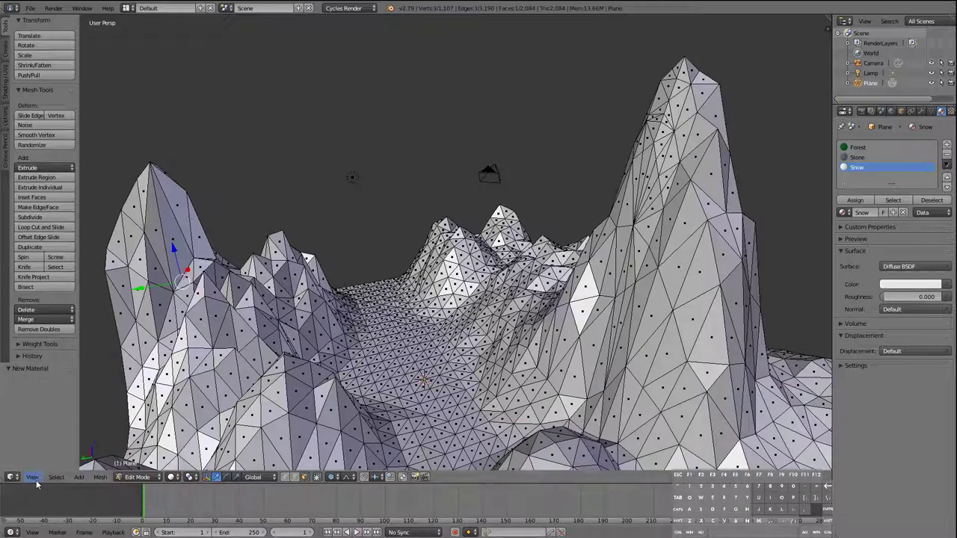
click(36, 477)
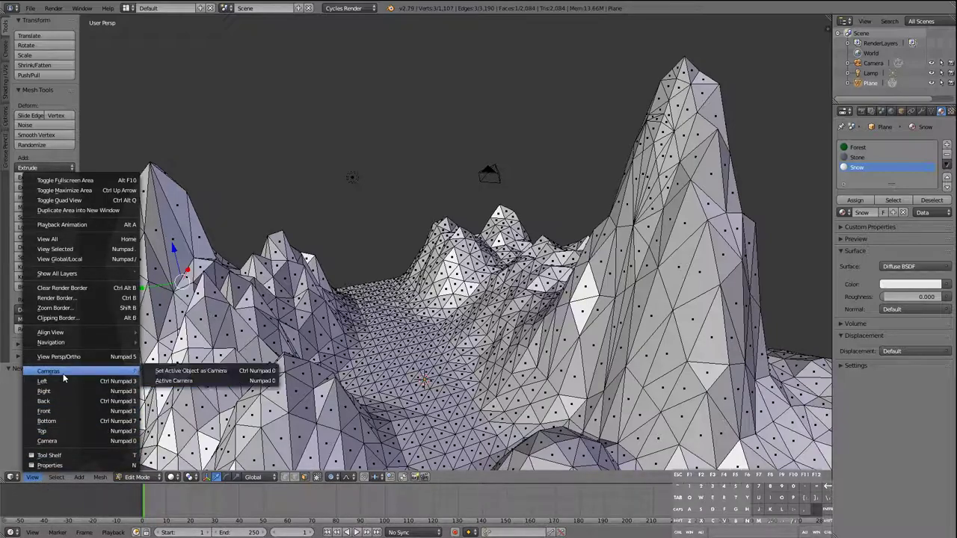
key(Escape)
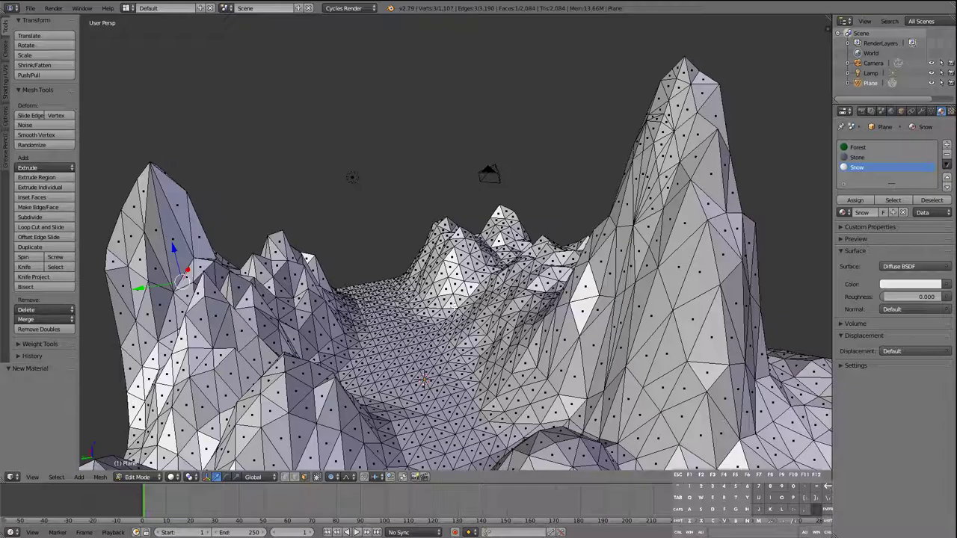
- Compare the terrain in orthographic and perspective projection from both ends of the valley
key(KP_5)
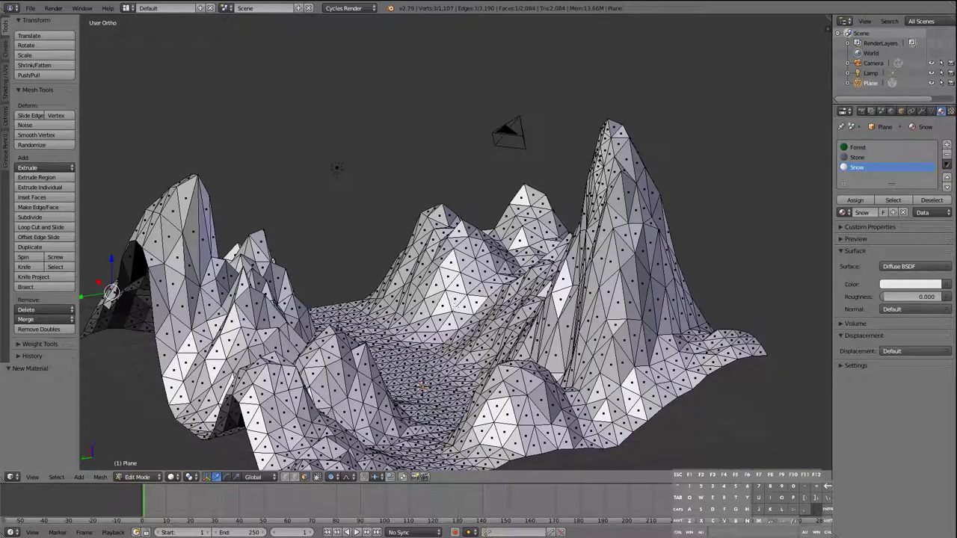
middle_drag(469, 308, 480, 277)
scroll(624, 267, up, 3)
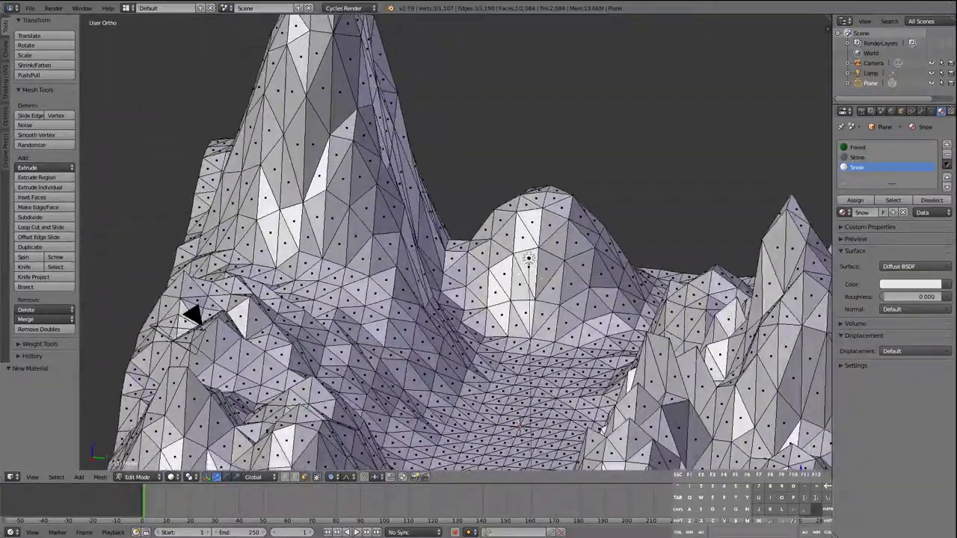
scroll(503, 287, down, 3)
scroll(503, 286, up, 1)
middle_drag(254, 277, 493, 148)
middle_drag(345, 270, 357, 268)
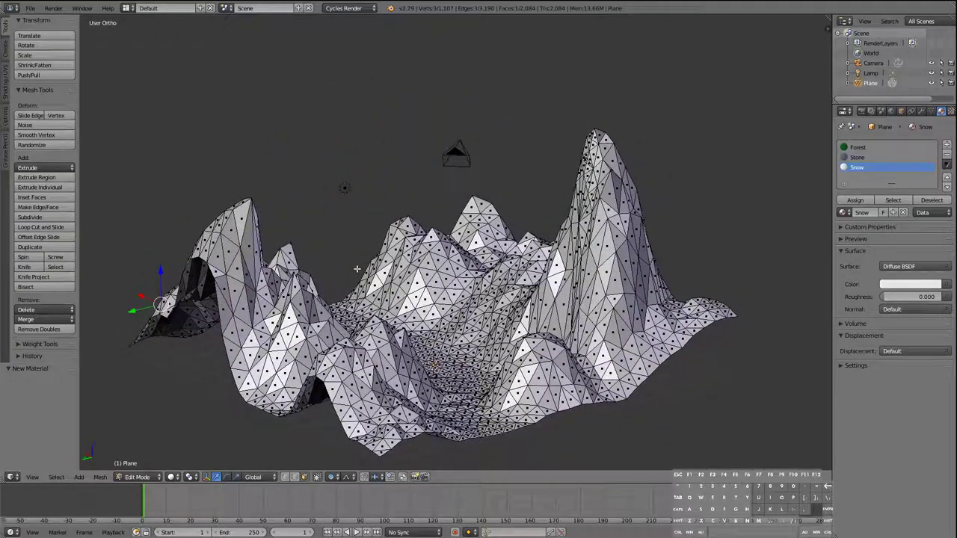
key(KP_5)
key(KP_5)
- Examine the terrain orthographically from the top, front, right and left
key(KP_8)
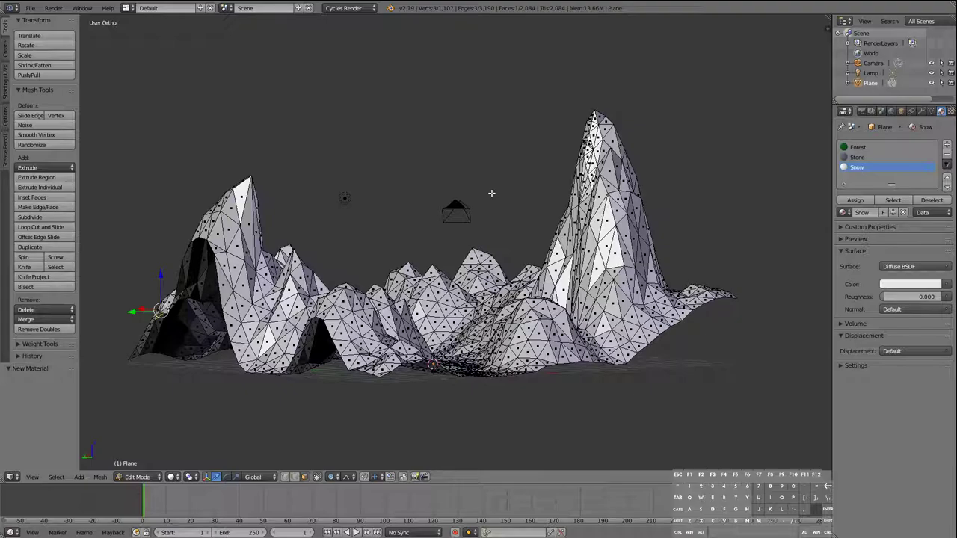
key(KP_7)
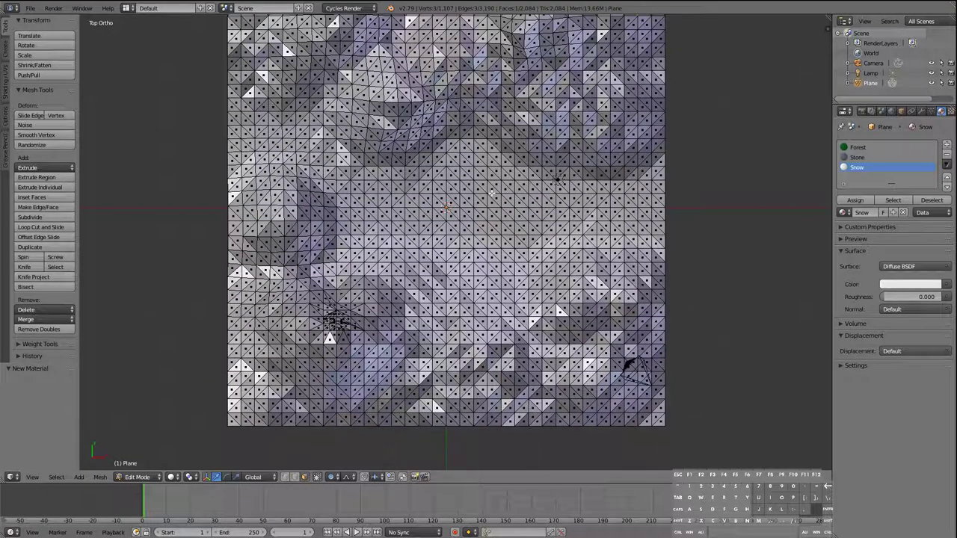
key(KP_1)
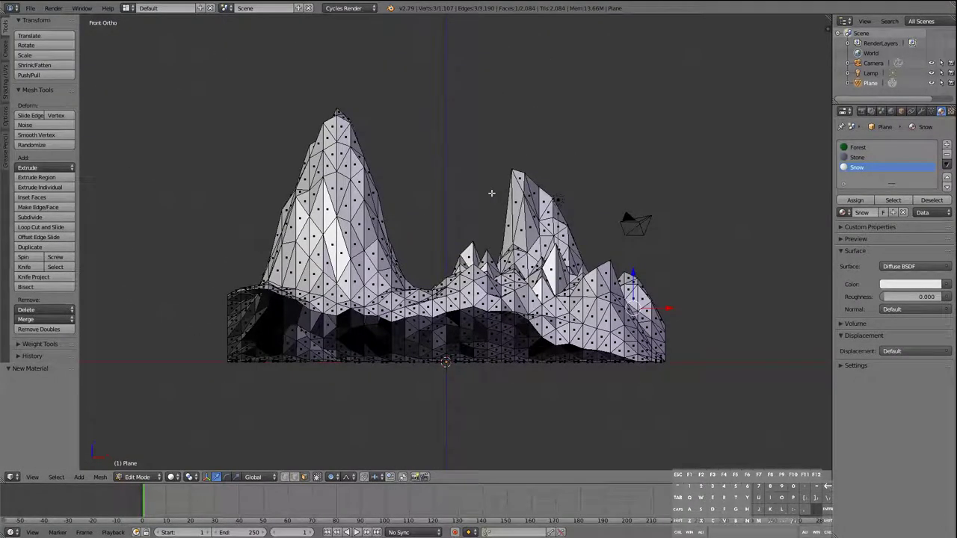
key(KP_3)
key(ctrl+KP_3)
- Switch to perspective projection and examine the terrain in sideways rotation increments, from the top and from the front
key(KP_5)
key(KP_4)
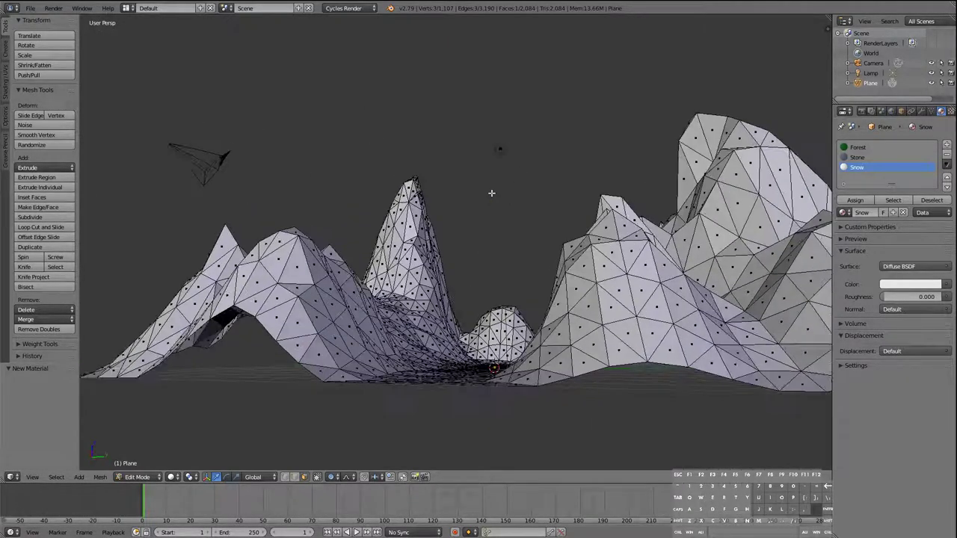
key(KP_4)
key(KP_4)
key(KP_4)
key(KP_7)
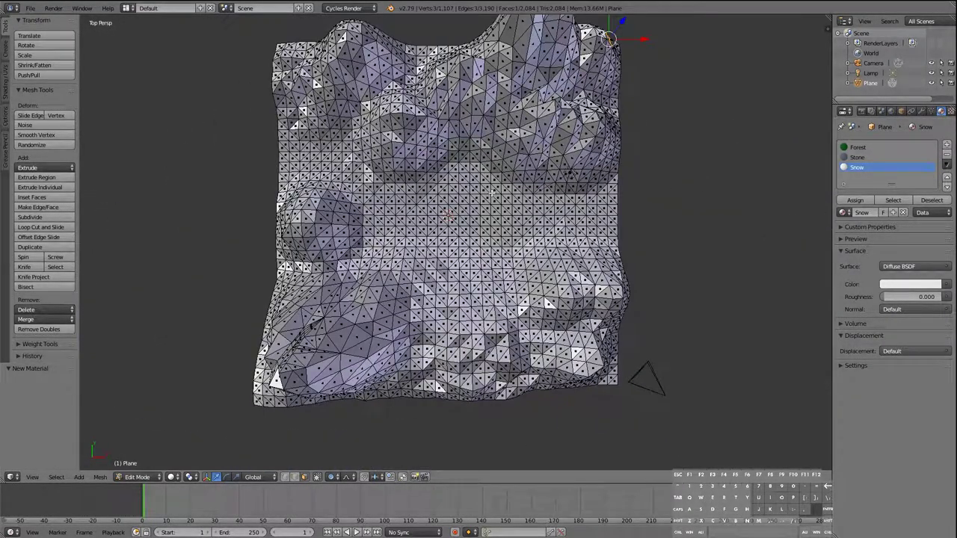
key(KP_2)
key(KP_1)
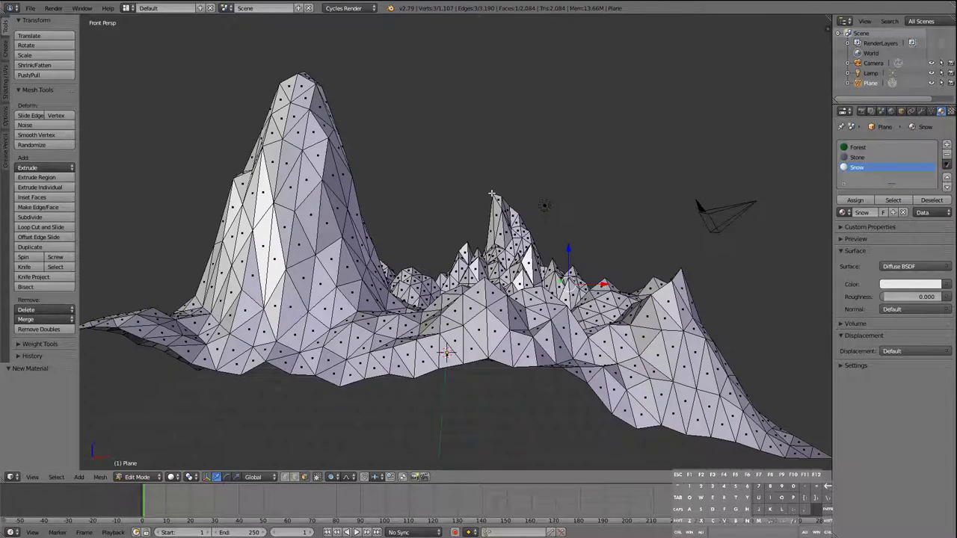
- Examine the terrain by tilting the top view in increments toward the front and rotating it sideways
key(KP_2)
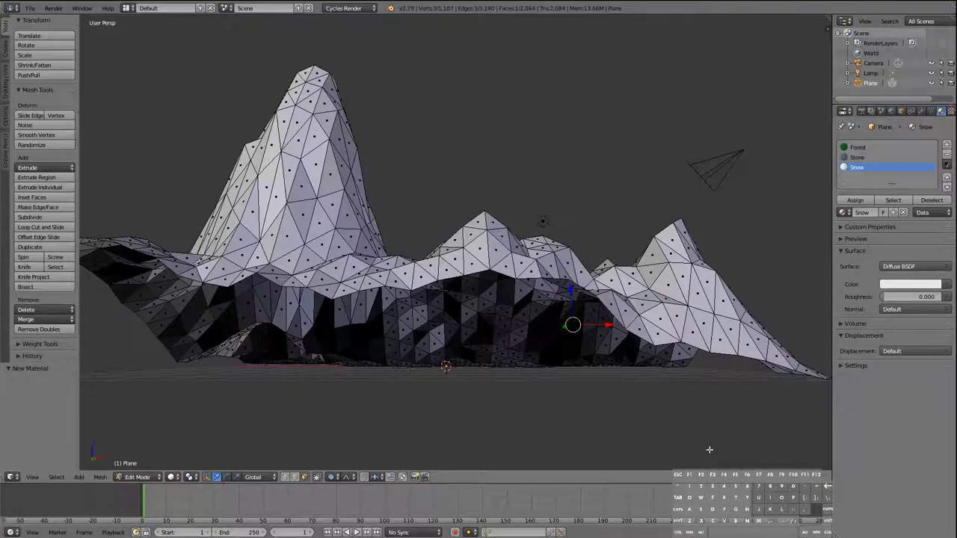
key(KP_7)
key(KP_2)
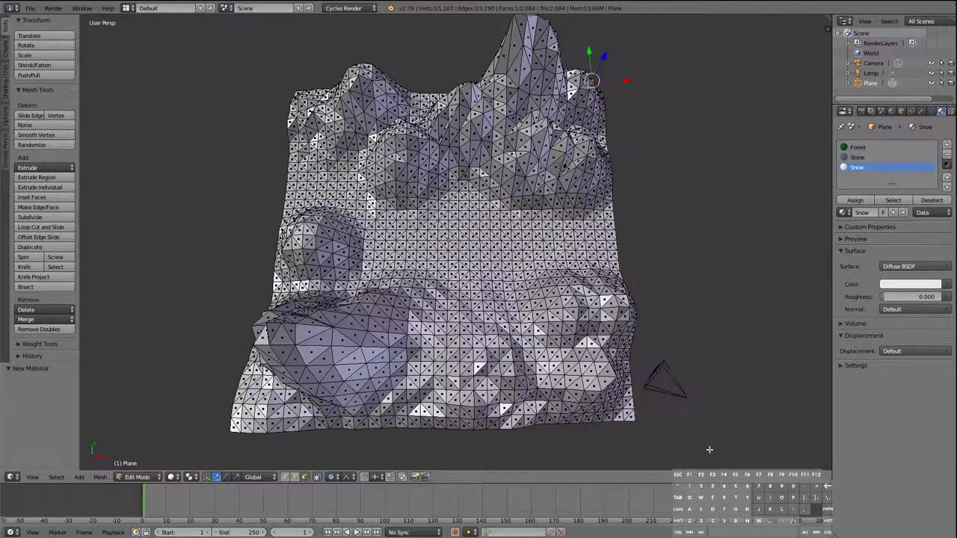
key(KP_8)
key(KP_7)
key(KP_2)
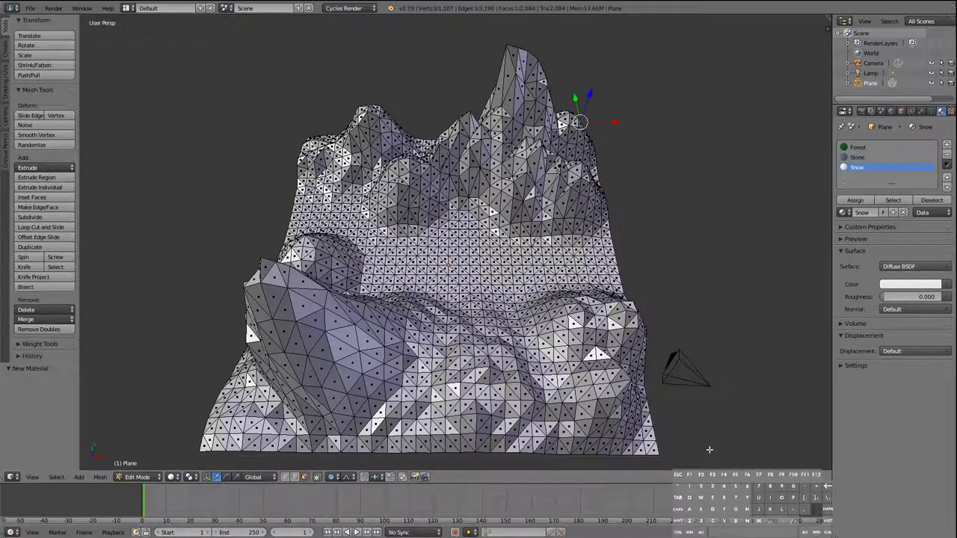
key(KP_2)
key(KP_2)
key(KP_6)
key(KP_6)
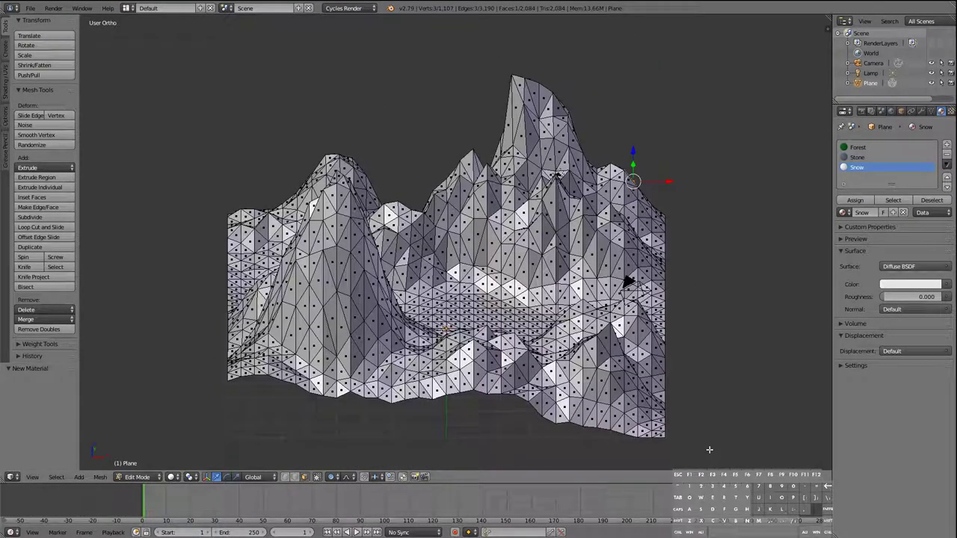
- Show the terrain from the right in orthographic projection, tilted slightly and centred in the view
key(KP_3)
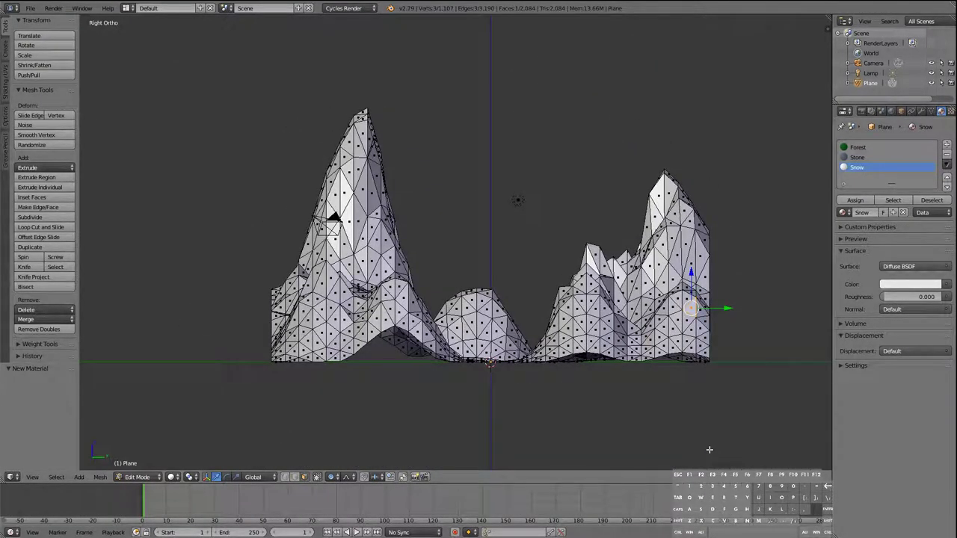
key(KP_6)
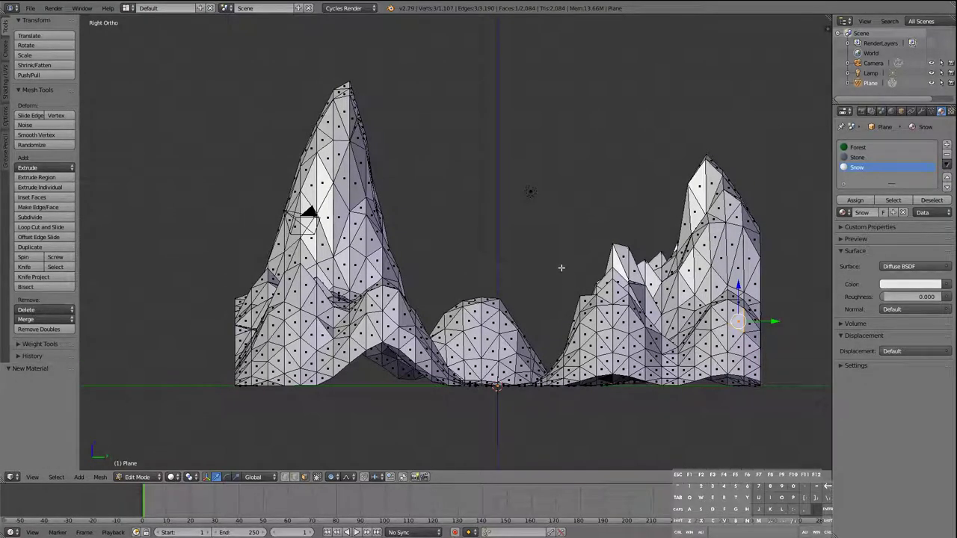
key(KP_8)
key(KP_2)
key(KP_2)
key(KP_2)
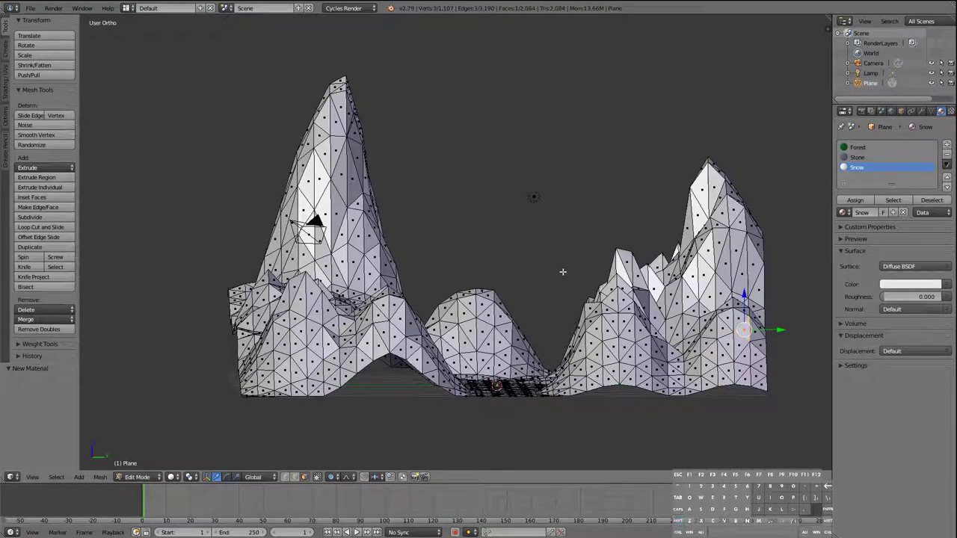
shift+middle_drag(555, 254, 544, 276)
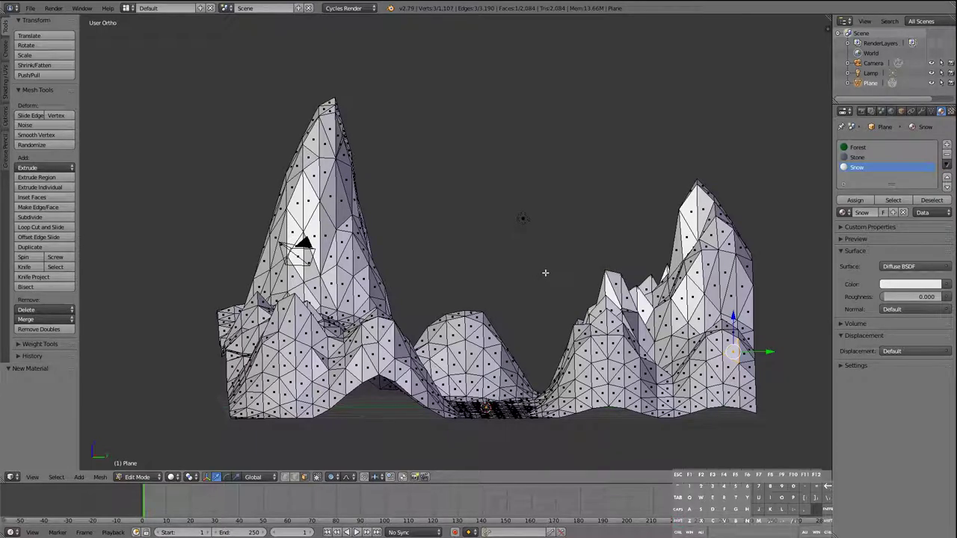
- Display the terrain as wireframe and show it orthographically from the right
click(179, 478)
key(z)
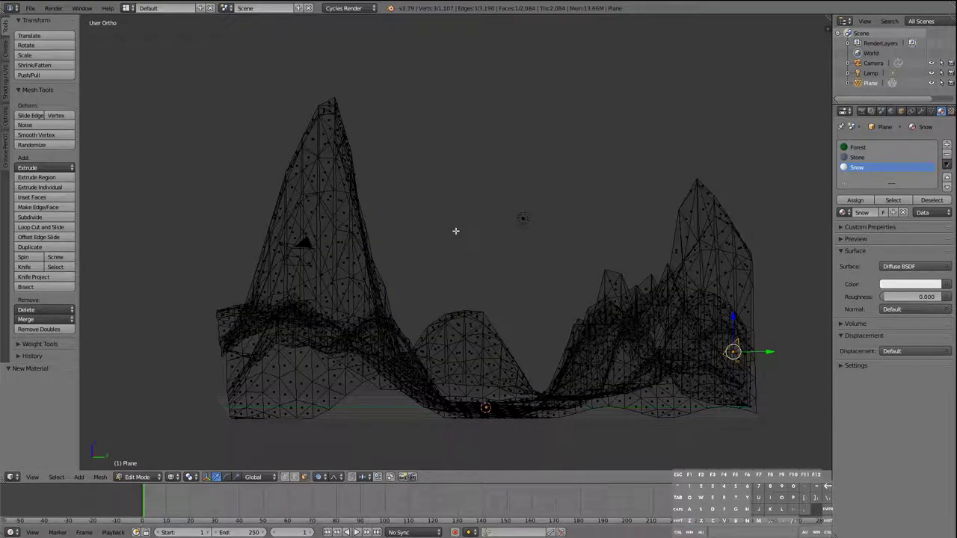
mouse_move(471, 265)
middle_down()
mouse_move(617, 259)
mouse_move(568, 242)
mouse_move(475, 236)
mouse_move(427, 267)
mouse_move(386, 237)
mouse_move(354, 238)
middle_up()
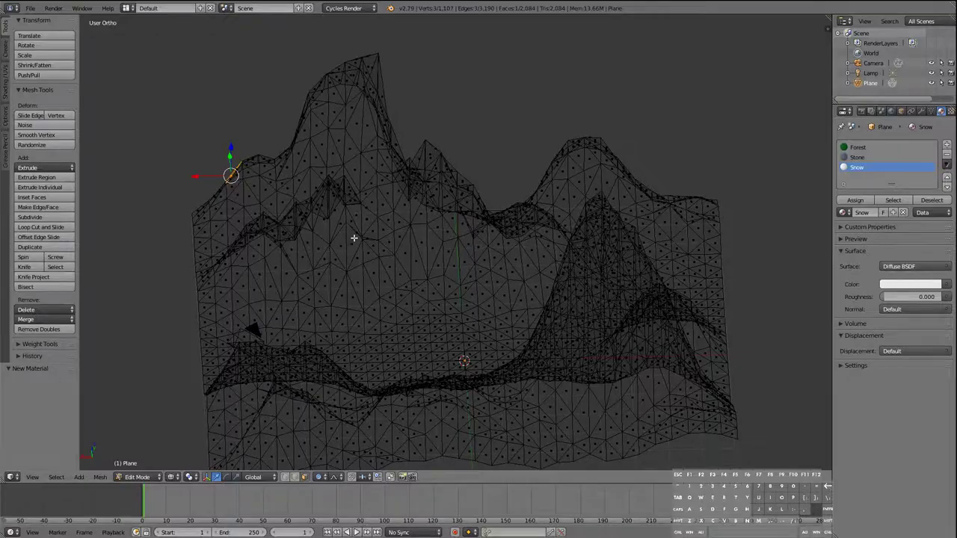
scroll(354, 237, up, 3)
scroll(354, 238, down, 3)
scroll(353, 238, up, 5)
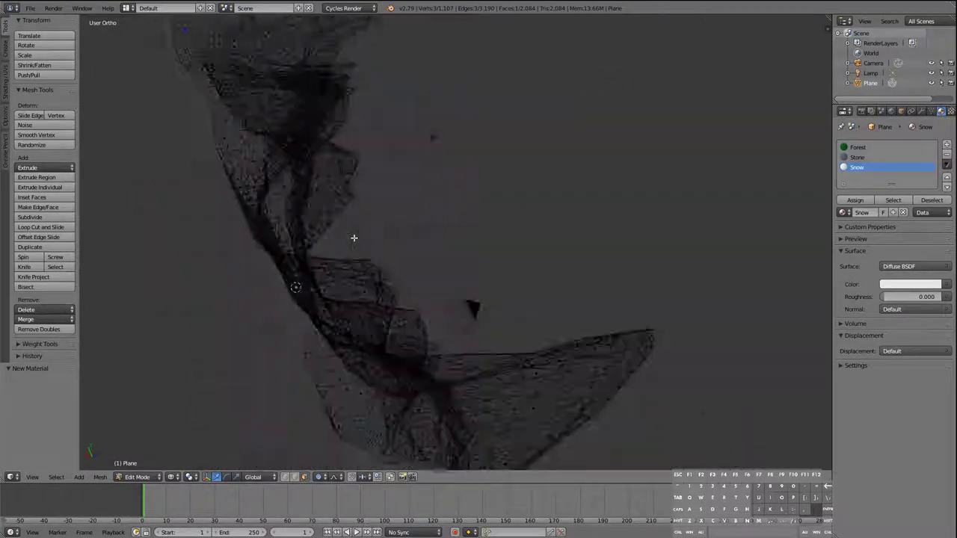
key(KP_7)
key(KP_3)
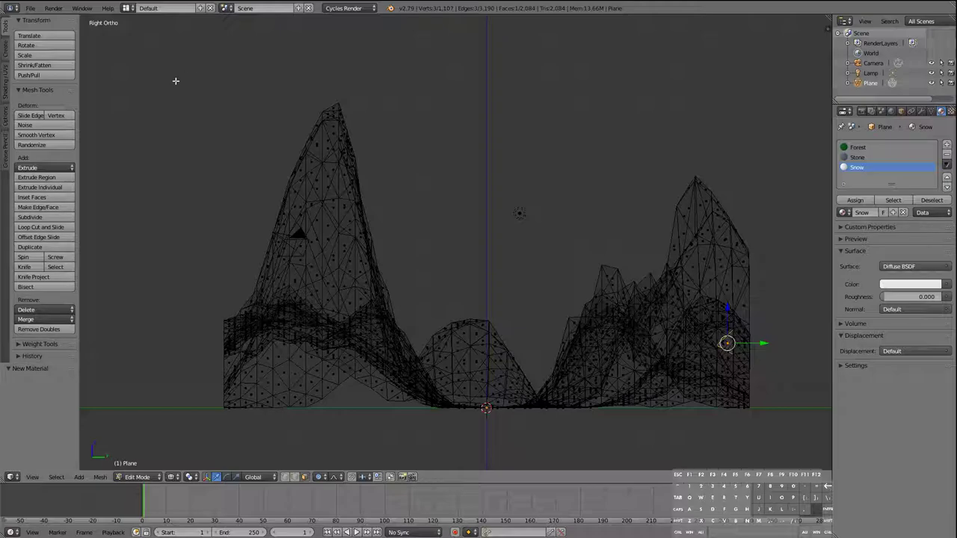
- Box-select the faces at the tops of the two highest peaks and assign the Snow material to them
key(b)
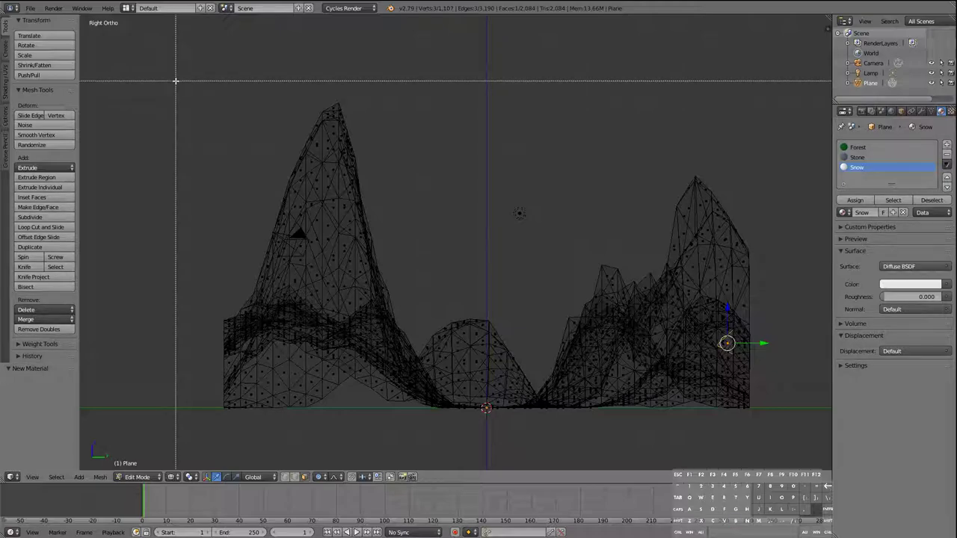
drag(182, 89, 773, 205)
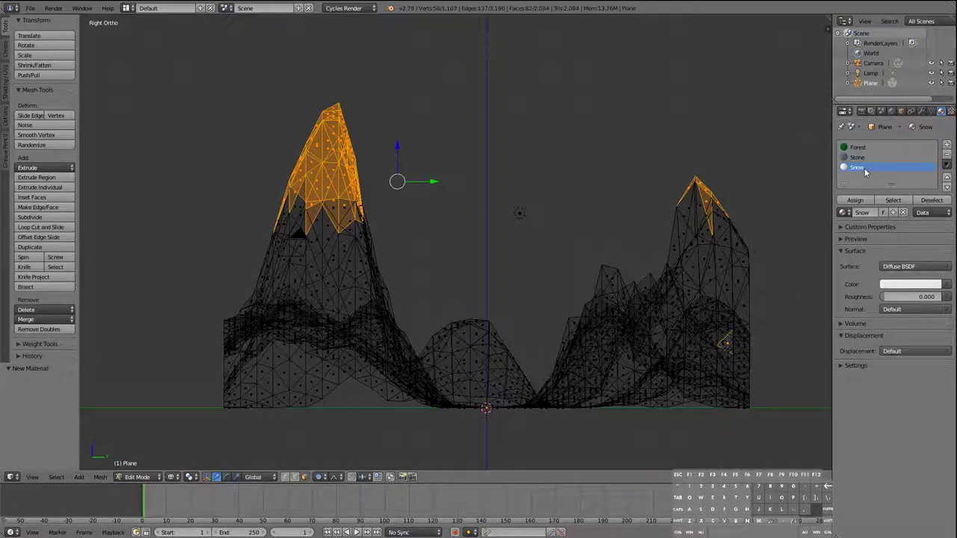
click(857, 200)
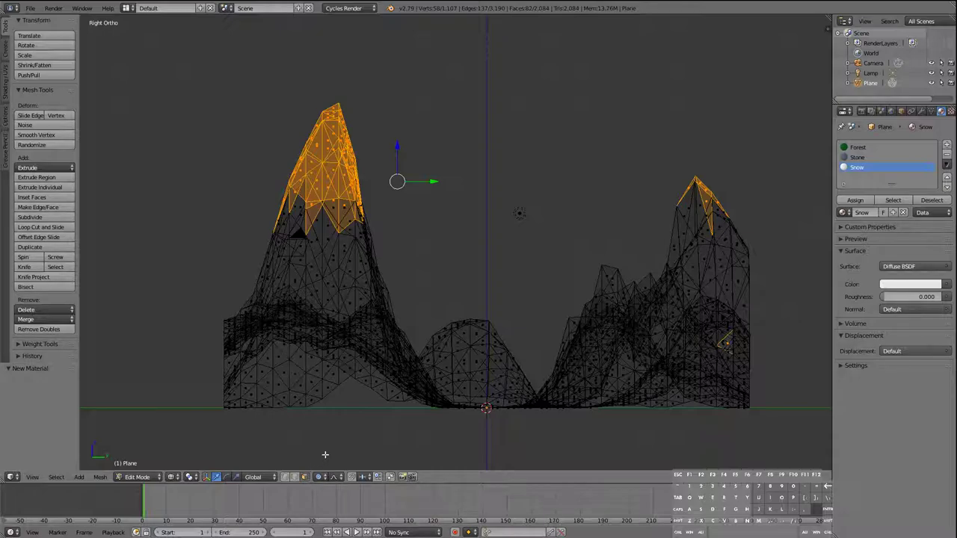
click(851, 201)
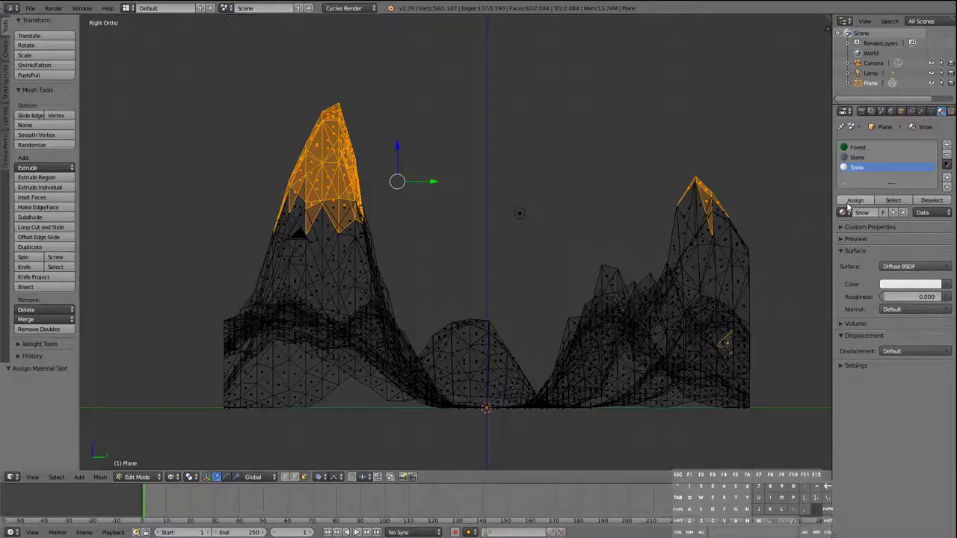
- Replace the selection with the band of mid-height mountain faces below the snow caps and assign the Stone material to it
click(856, 158)
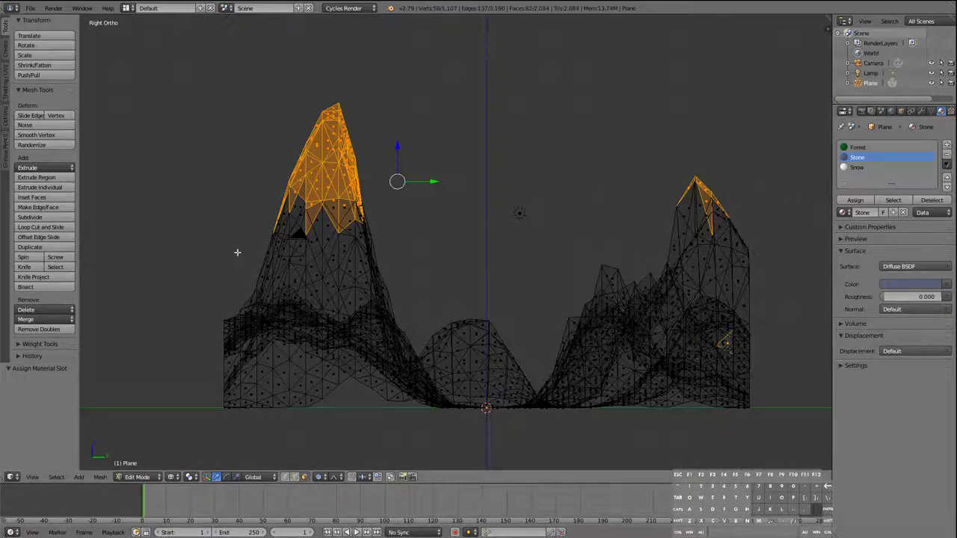
key(b)
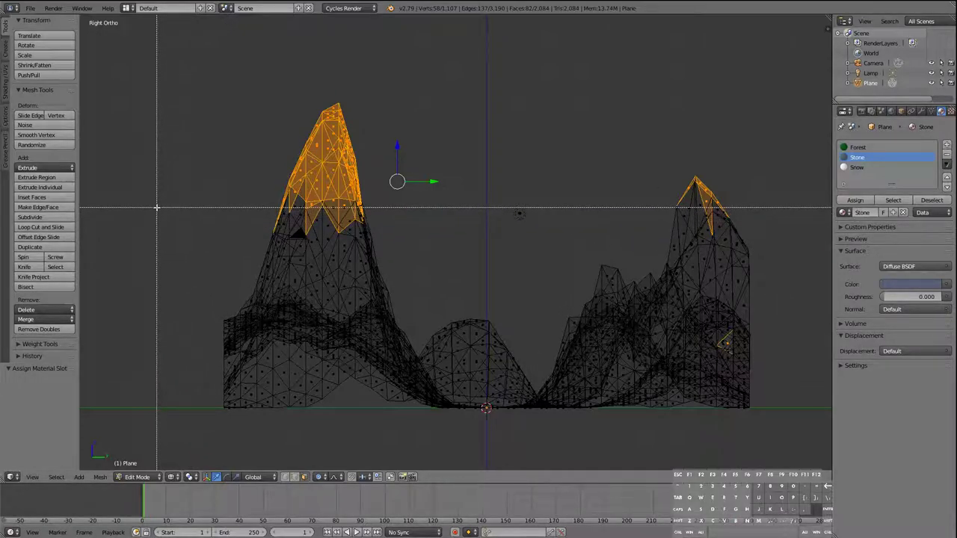
key(Escape)
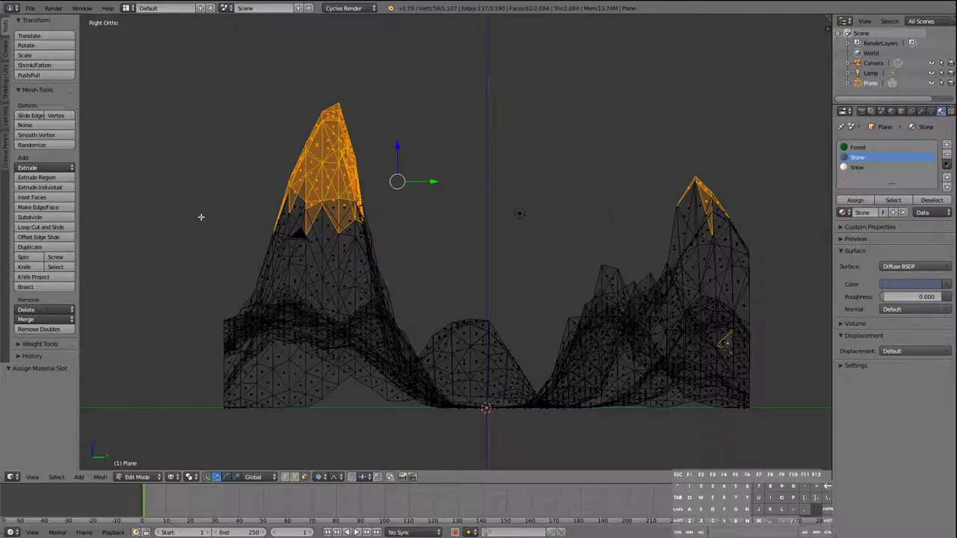
key(a)
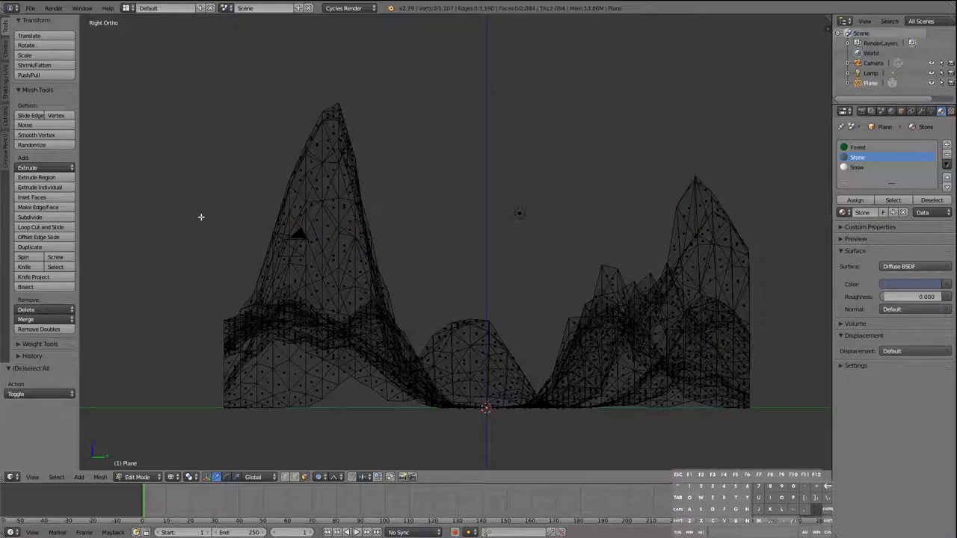
key(b)
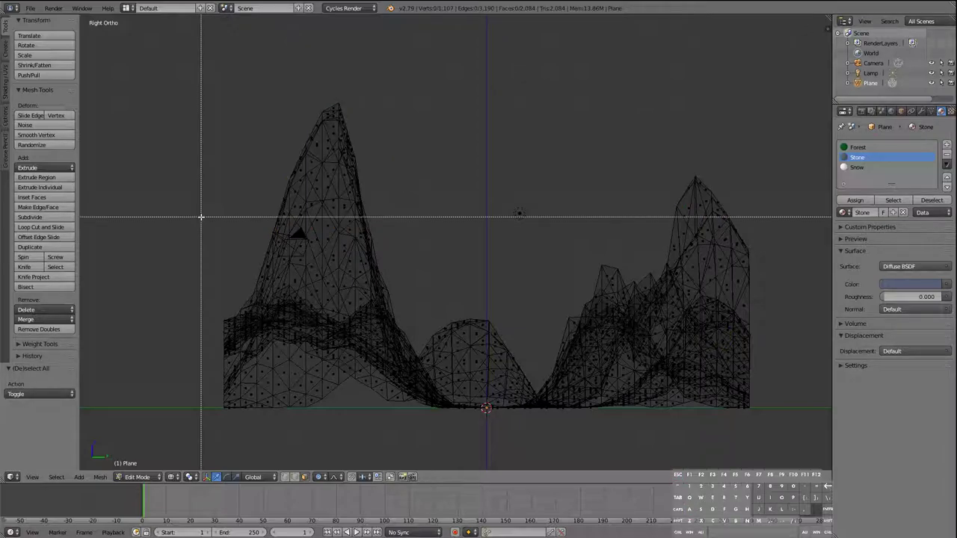
drag(191, 207, 812, 327)
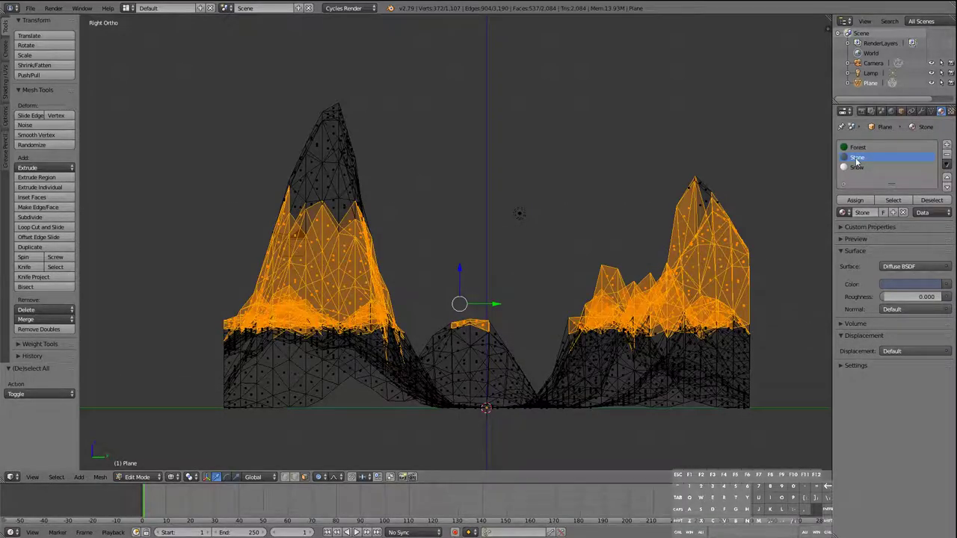
click(855, 199)
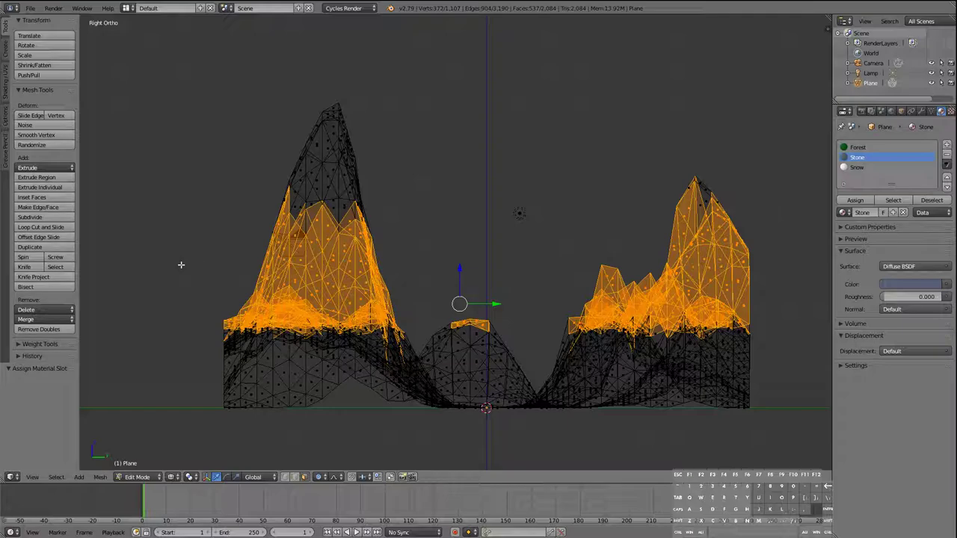
- Replace the selection with all lower faces from the foot of the stone band to the valley floor and assign the Forest material
key(a)
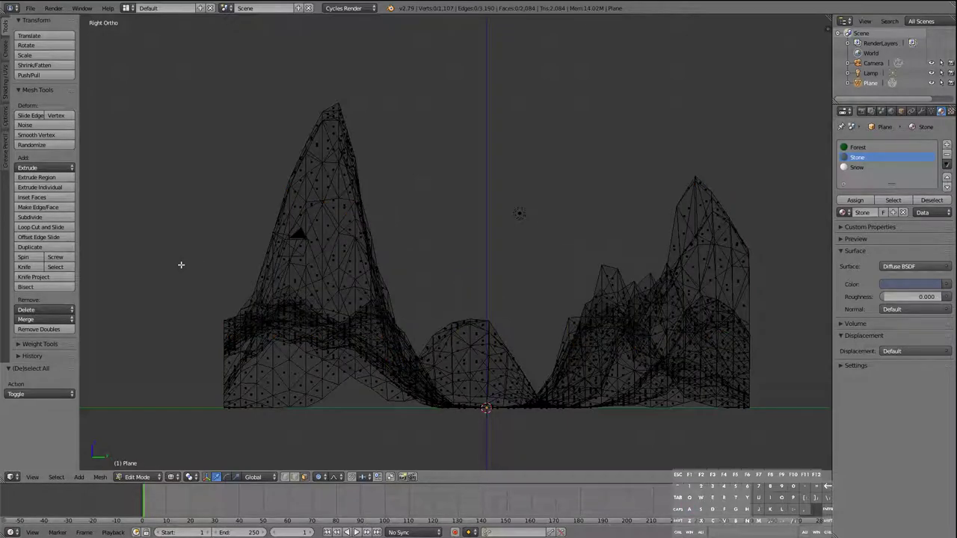
key(b)
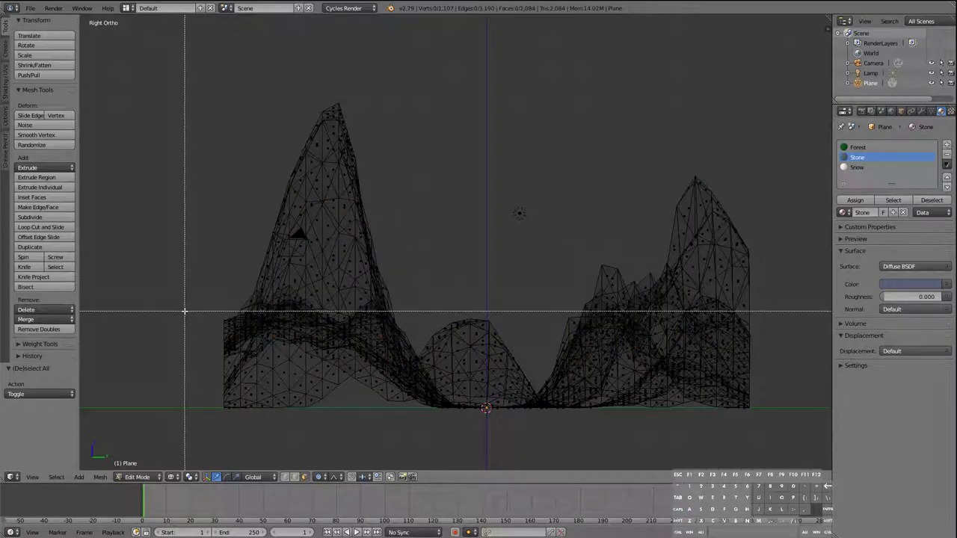
drag(181, 314, 821, 416)
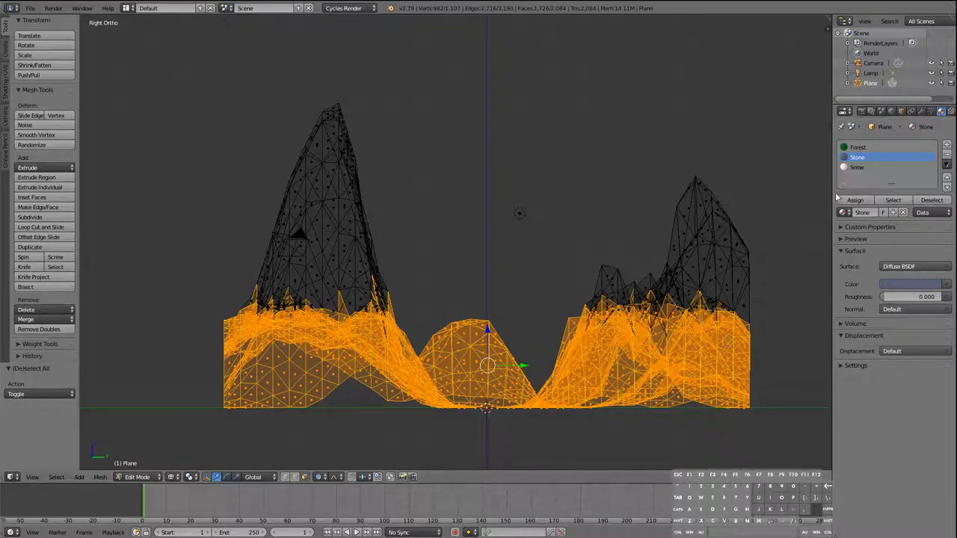
click(856, 149)
click(860, 200)
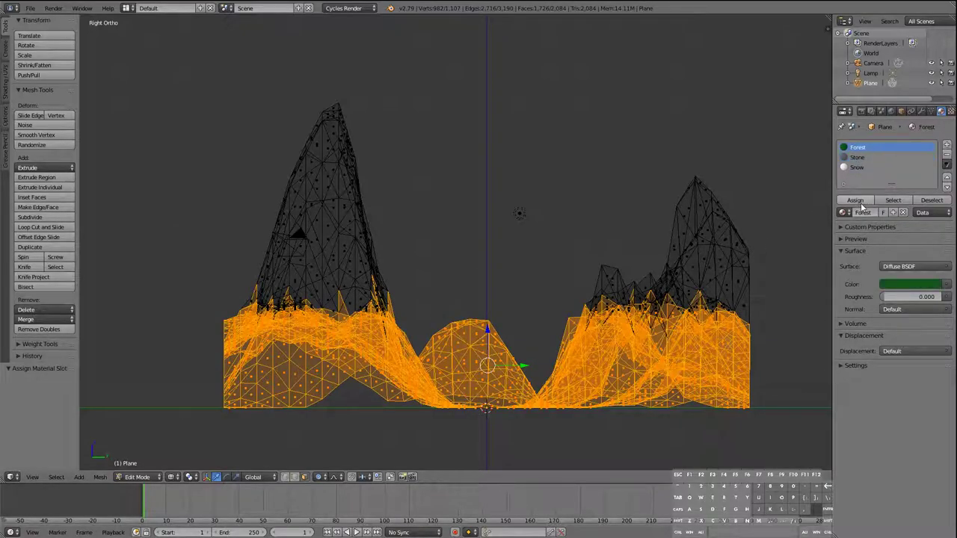
- Deselect all faces and return the terrain to solid shading in an angled view
key(a)
key(b)
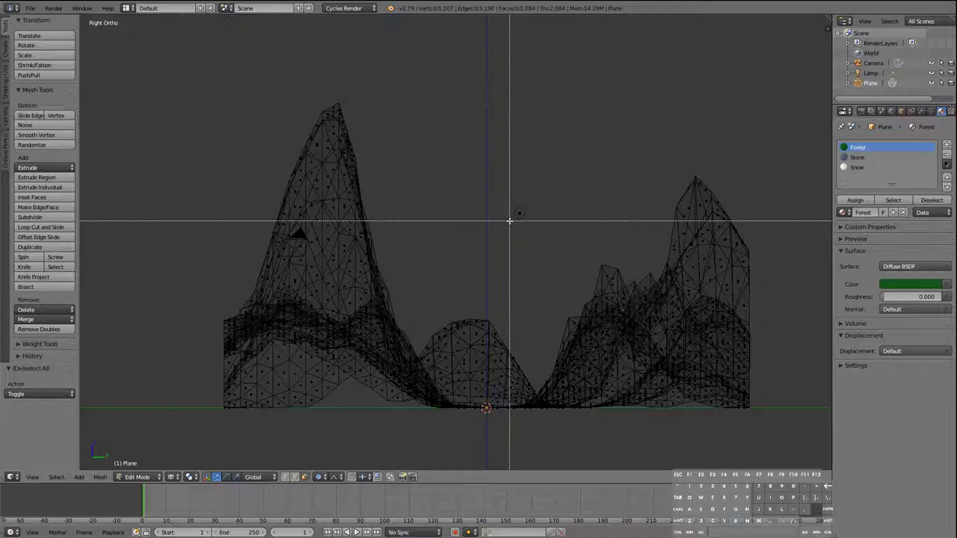
key(Escape)
middle_drag(495, 192, 466, 218)
key(z)
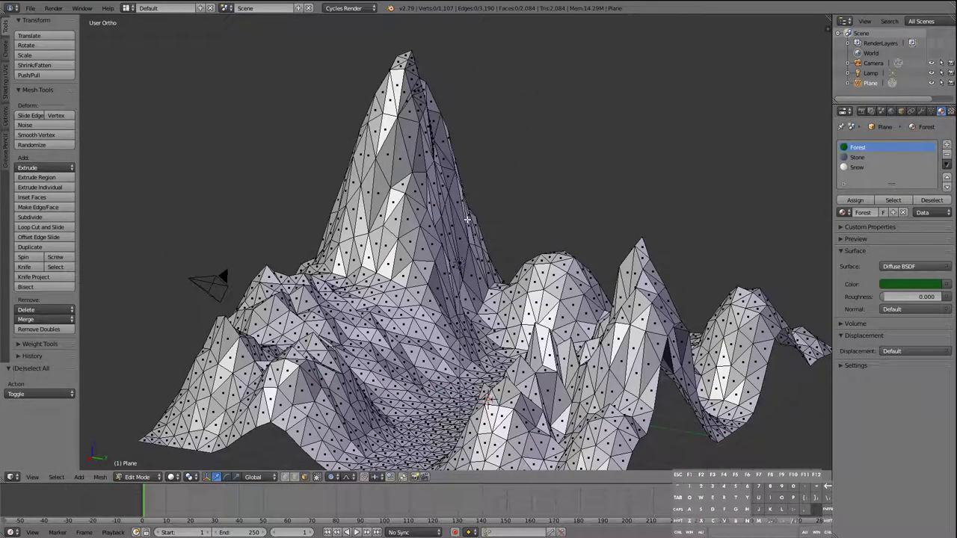
scroll(565, 248, down, 1)
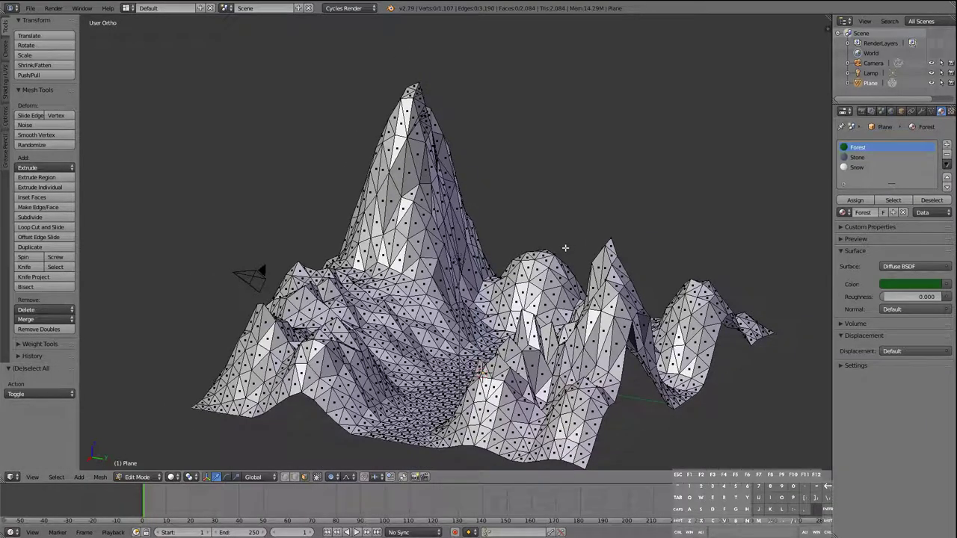
- Isolate the terrain in local view and display it with Material shading
key(KP_Divide)
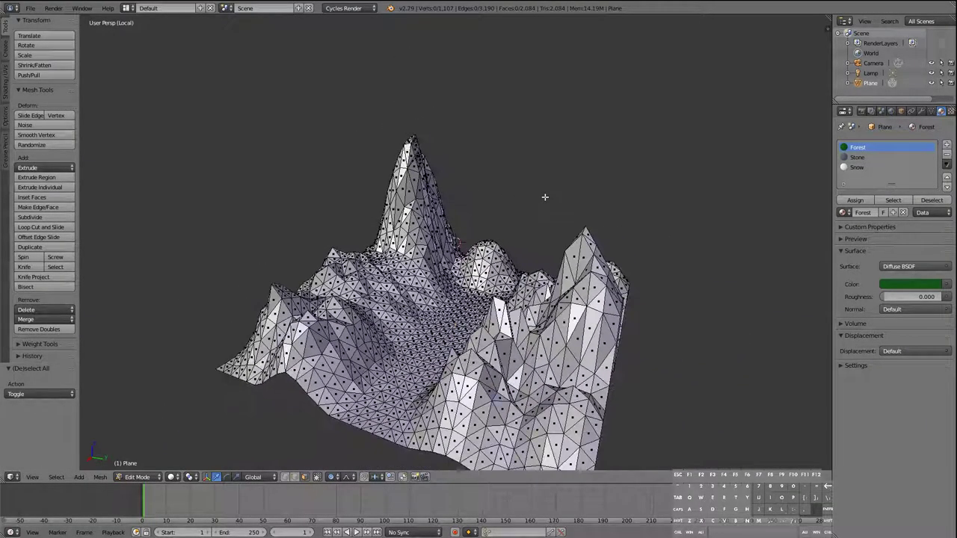
middle_drag(489, 199, 569, 188)
scroll(556, 241, up, 2)
mouse_move(468, 250)
middle_down()
mouse_move(447, 250)
mouse_move(443, 239)
mouse_move(453, 233)
mouse_move(470, 261)
middle_up()
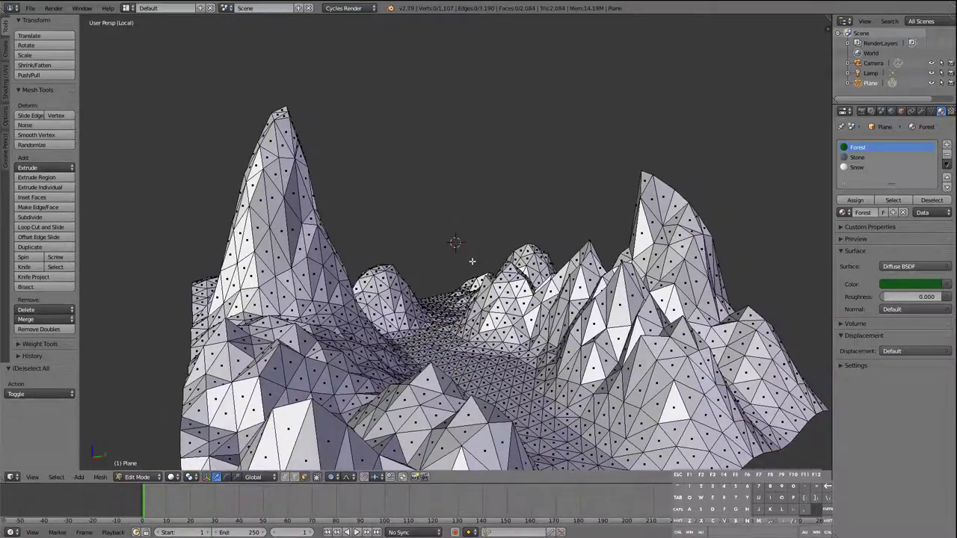
middle_drag(487, 305, 467, 242)
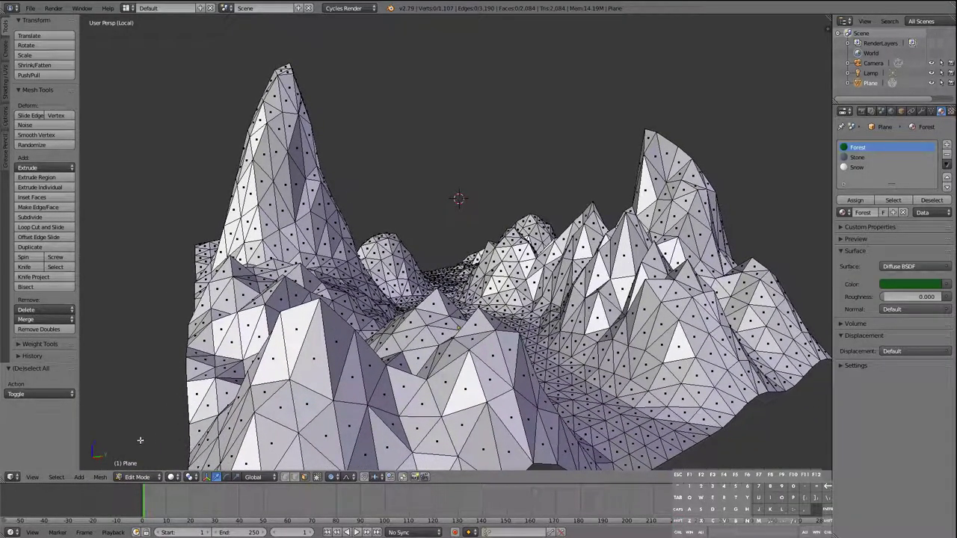
click(172, 479)
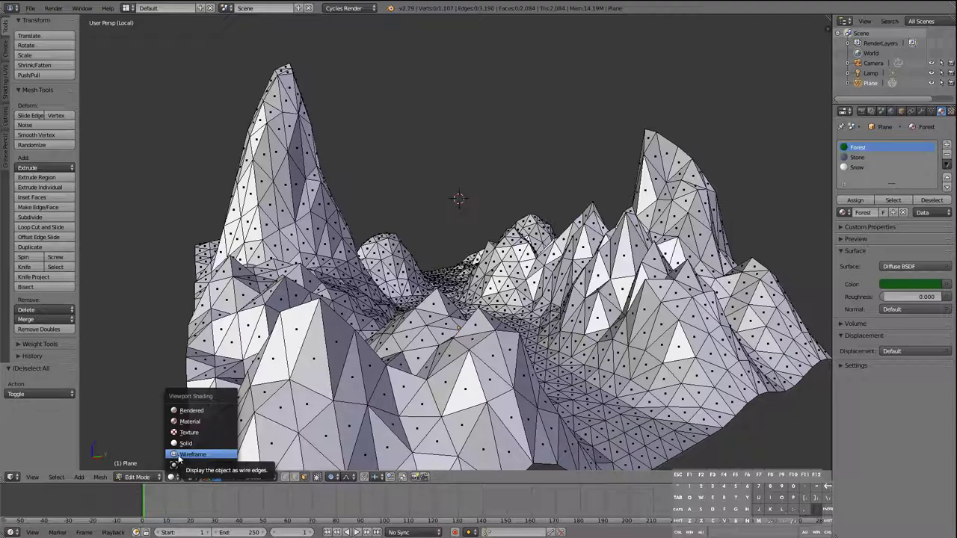
click(187, 421)
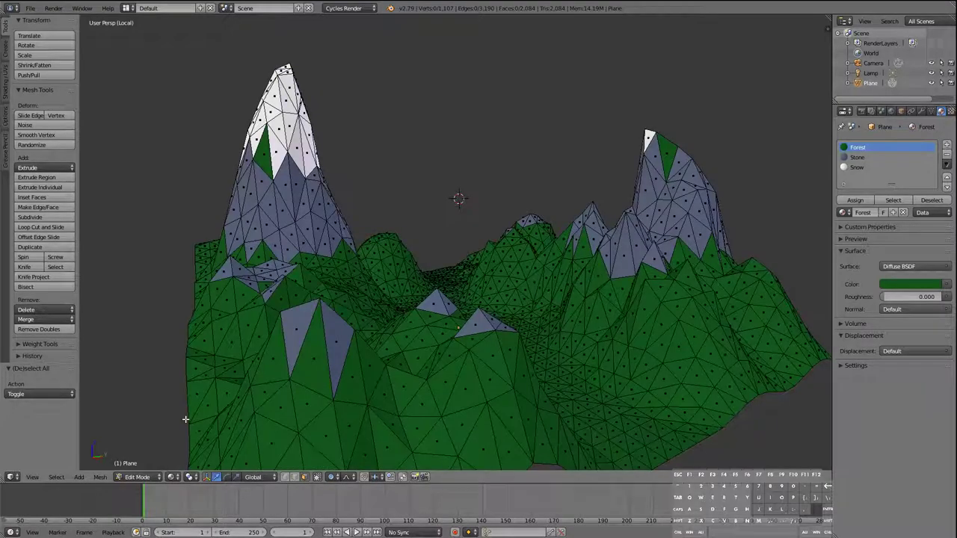
- Assign the Snow material to the stray green face just below the smaller peak's snow cap
middle_drag(377, 338, 623, 228)
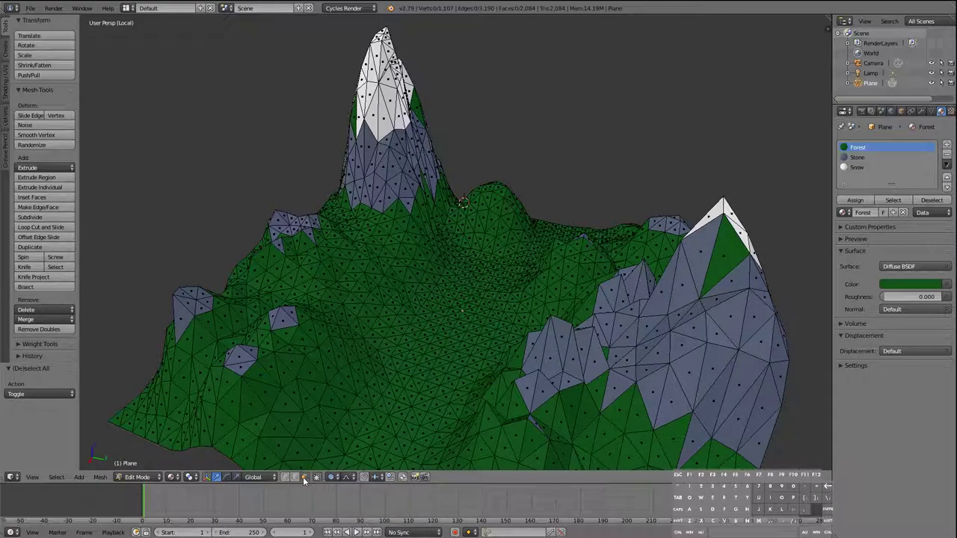
right_click(725, 252)
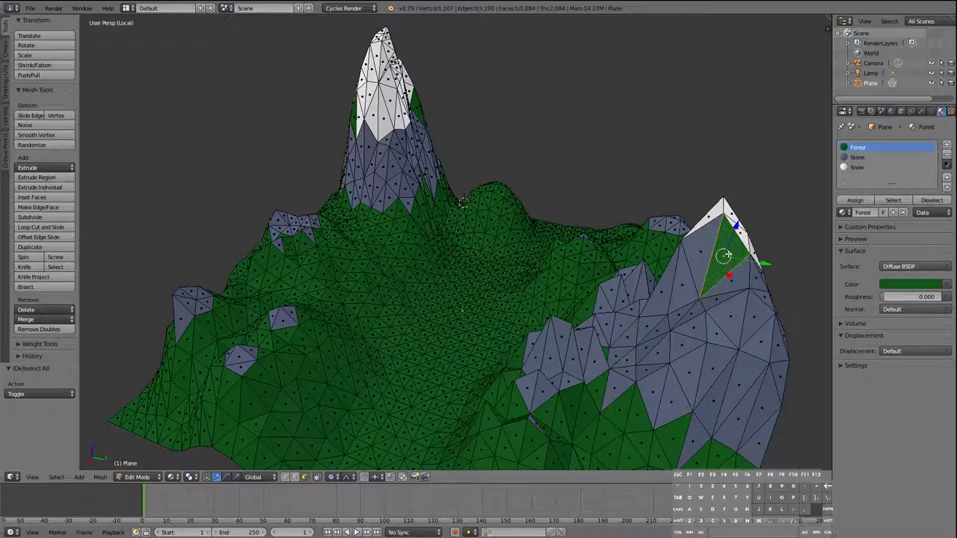
click(893, 289)
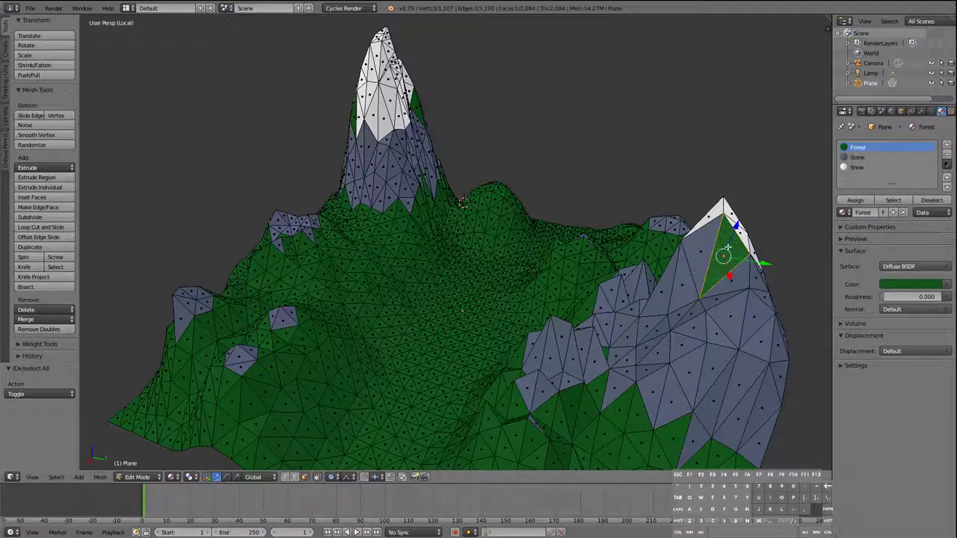
click(857, 167)
click(854, 200)
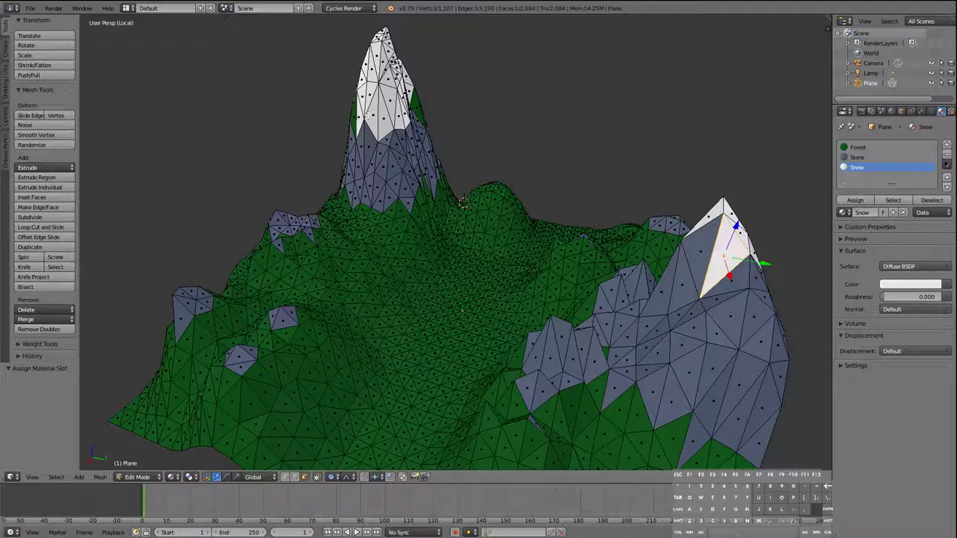
- Assign Stone to the stray green face on the tall peak's left edge and Snow to the one on its right edge
right_click(356, 112)
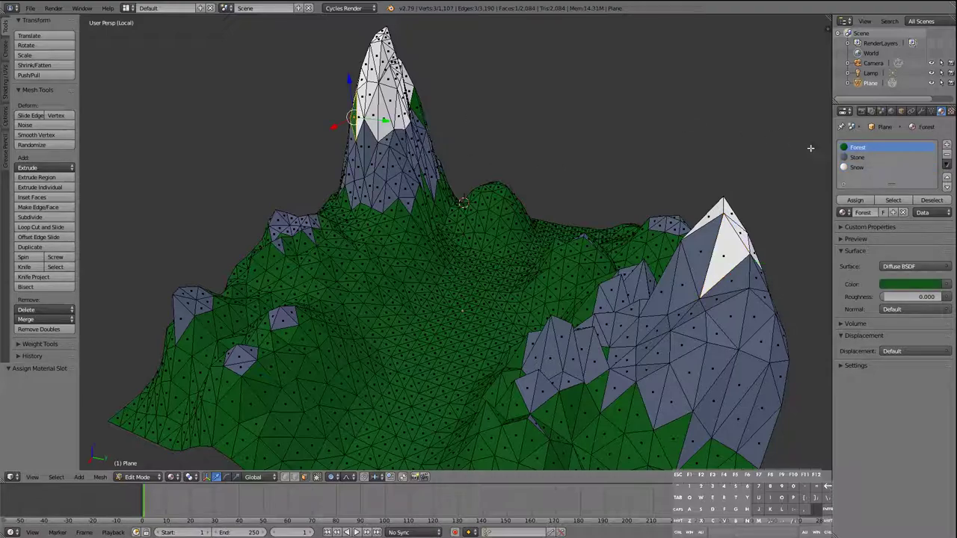
click(857, 157)
click(854, 200)
right_click(417, 107)
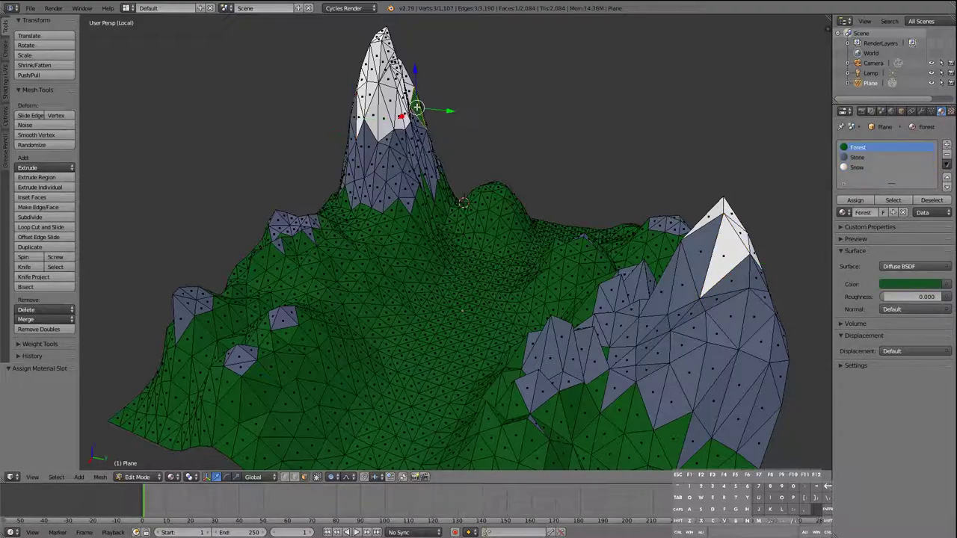
click(857, 167)
click(855, 199)
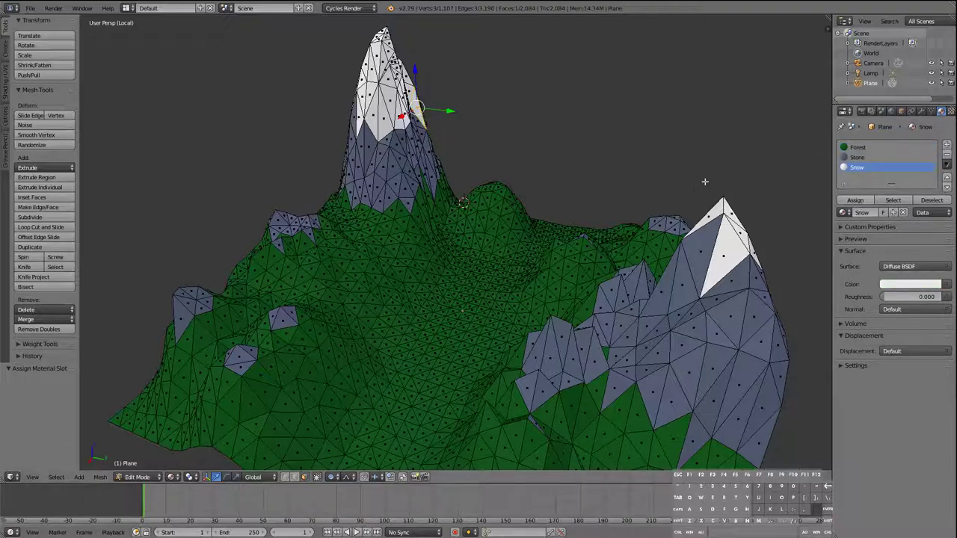
- Assign the Stone material to the three stray green faces along the lower edge of the tall peak's snow cap
middle_drag(705, 180, 733, 237)
right_click(688, 138)
right_click(721, 261)
shift+right_click(721, 262)
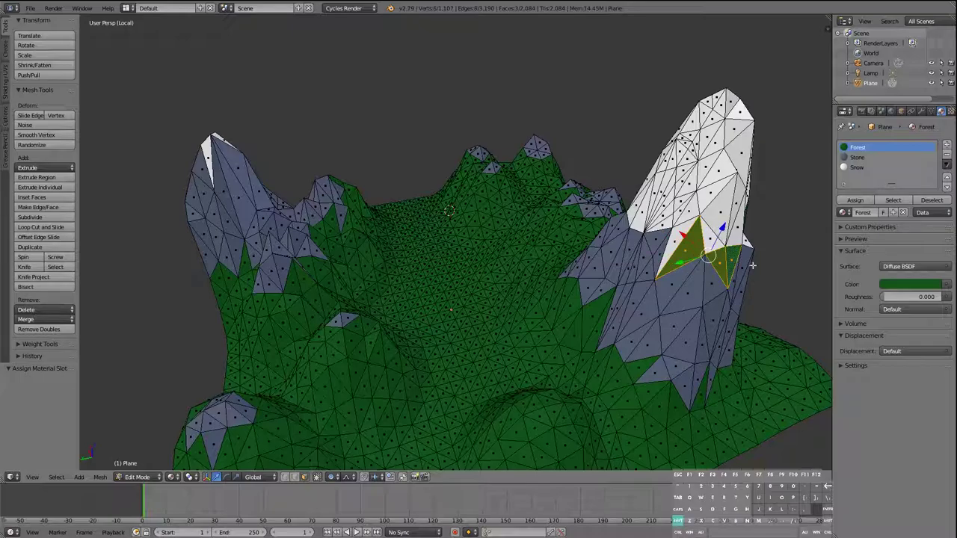
click(857, 157)
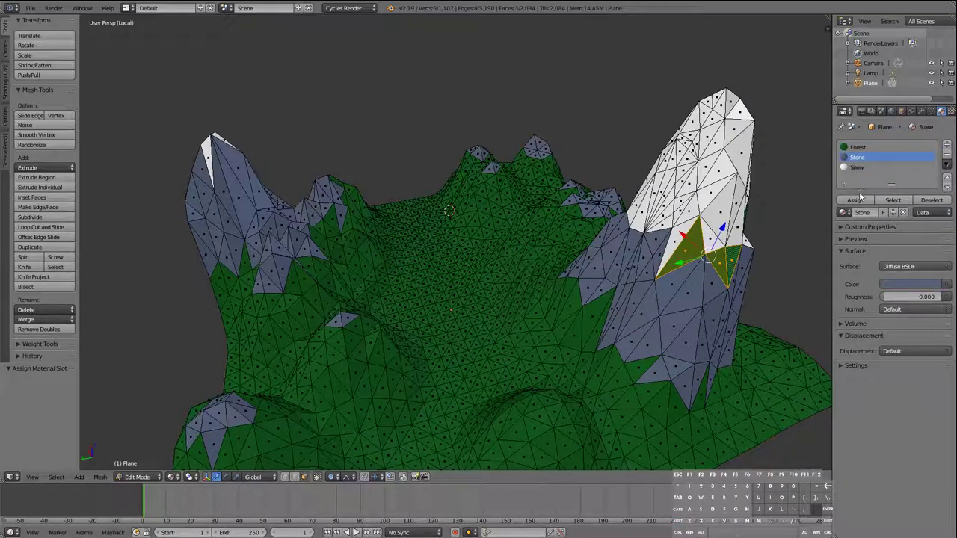
click(854, 199)
- Assign the Snow material to the remaining green face at the snow line on the tall peak's other side
middle_drag(792, 224, 396, 323)
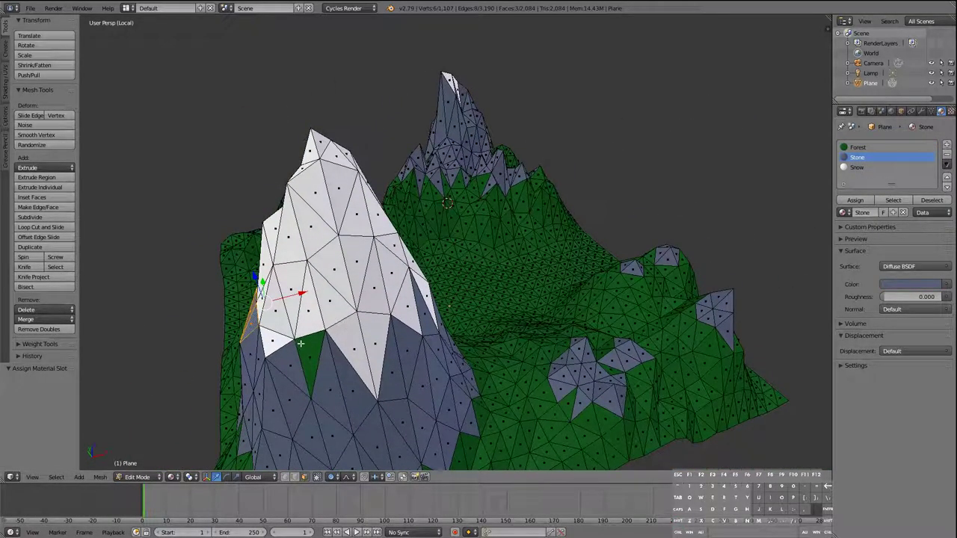
right_click(303, 346)
click(857, 167)
click(855, 199)
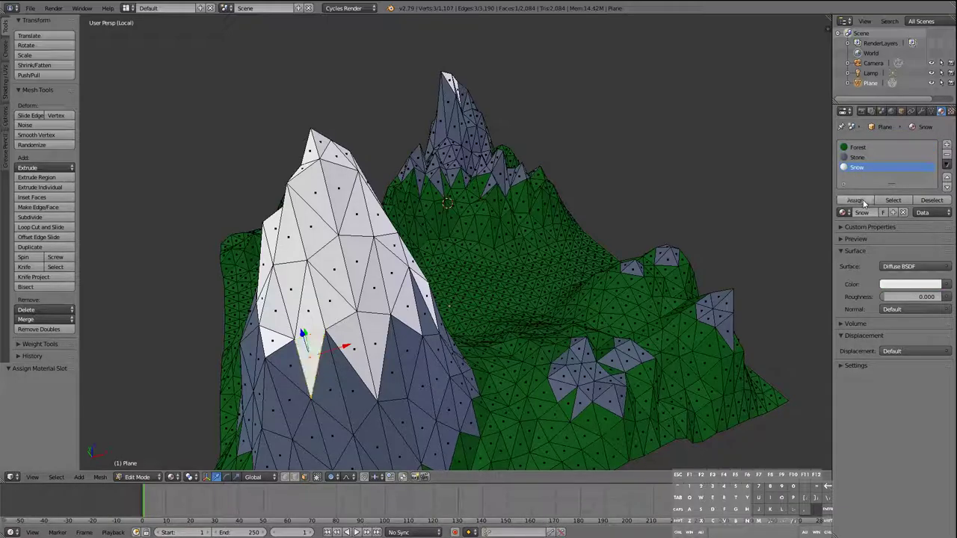
- Assign the Stone material to the face just below the tip of the smaller peak, beside its snow faces
middle_drag(747, 217, 430, 203)
middle_drag(303, 264, 385, 248)
right_click(275, 241)
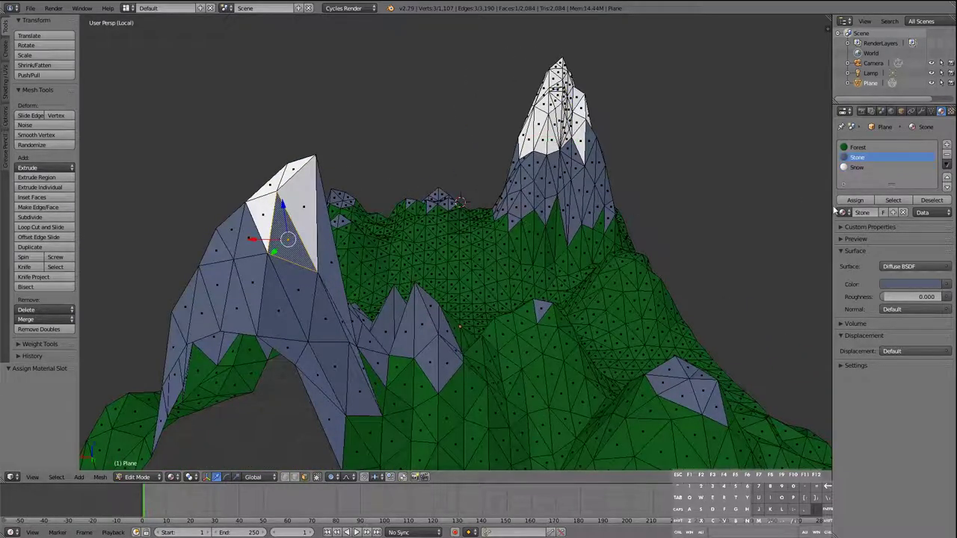
click(855, 199)
middle_drag(755, 213, 535, 213)
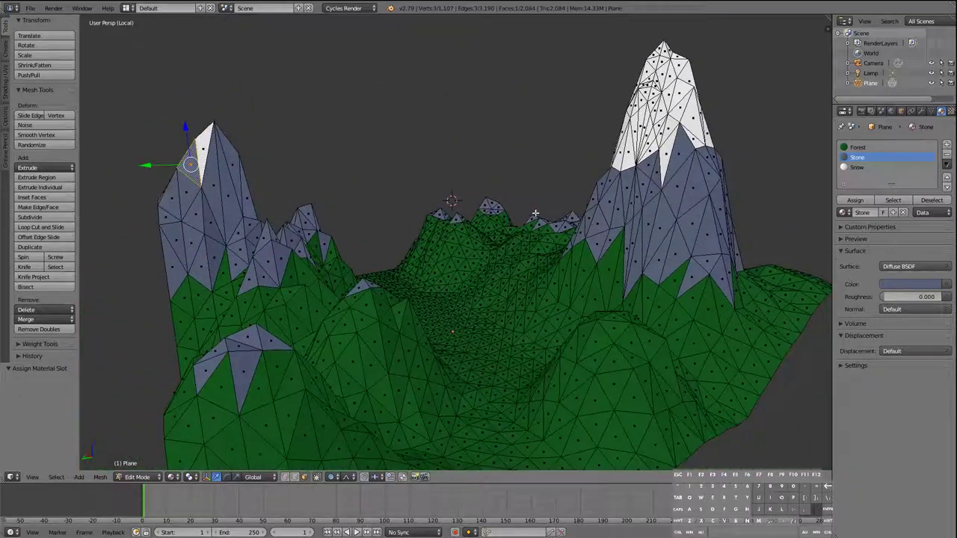
- Return the terrain to Object Mode and preview it through the scene camera
click(129, 481)
click(135, 466)
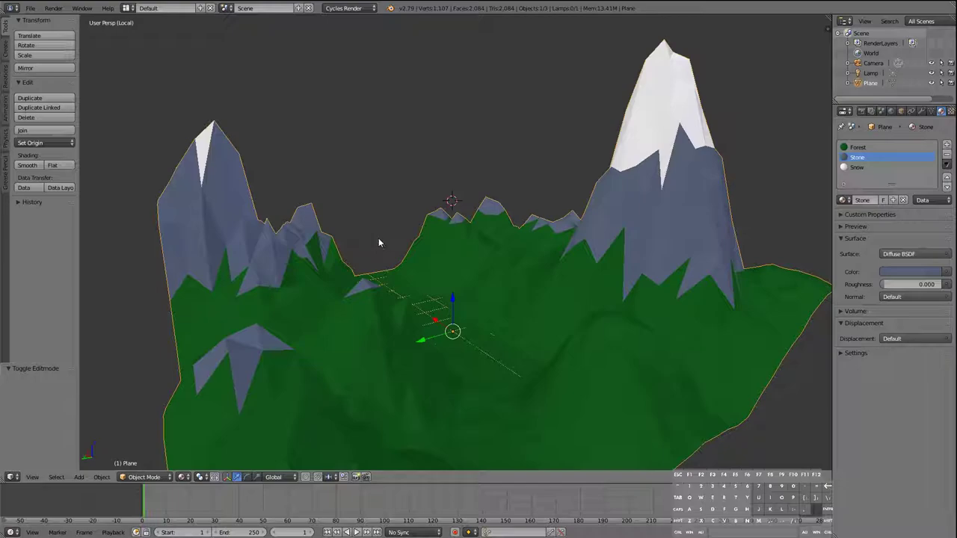
scroll(379, 239, down, 3)
middle_drag(367, 240, 198, 302)
key(KP_0)
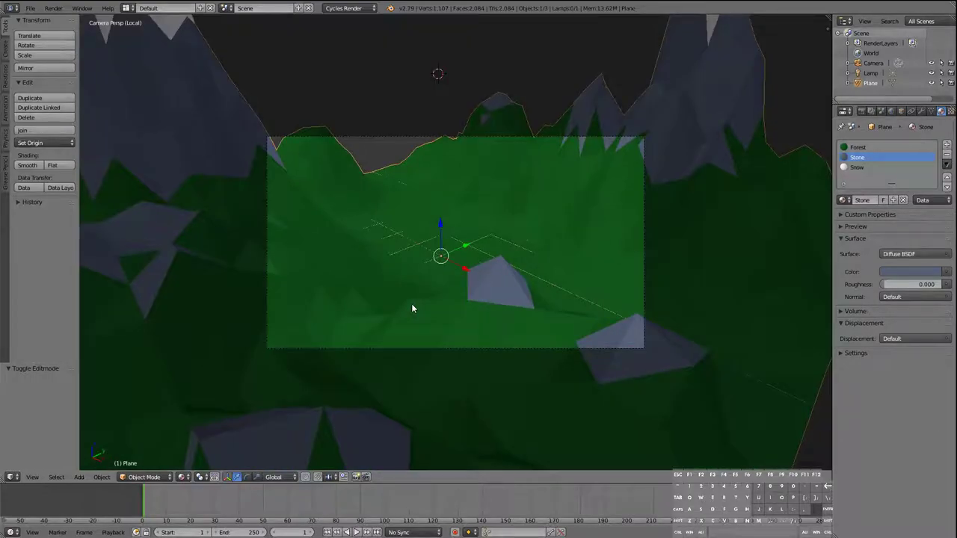
key(KP_0)
key(KP_0)
key(KP_0)
middle_drag(411, 308, 383, 344)
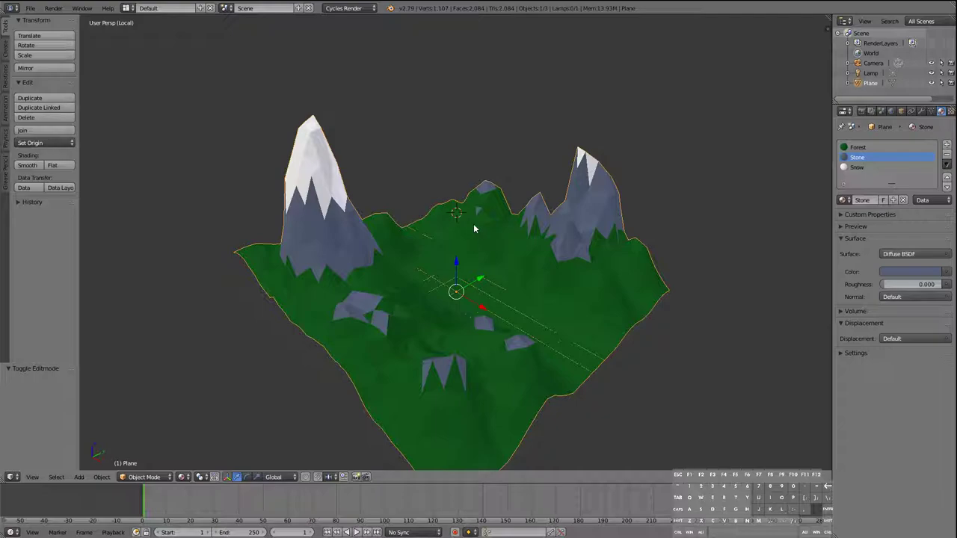
middle_drag(482, 229, 523, 173)
- Select the scene's lamp and change its type to Sun
click(875, 65)
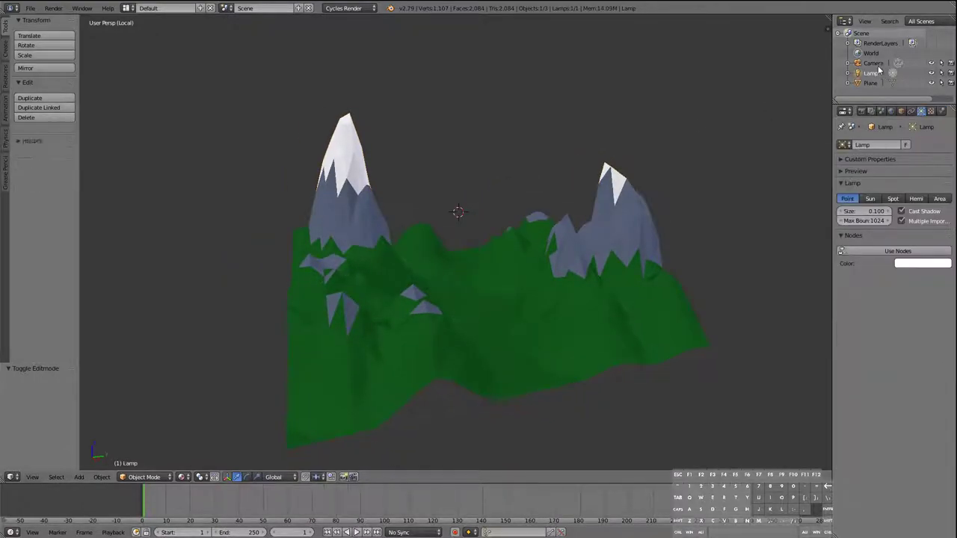
click(871, 72)
middle_drag(419, 247, 662, 176)
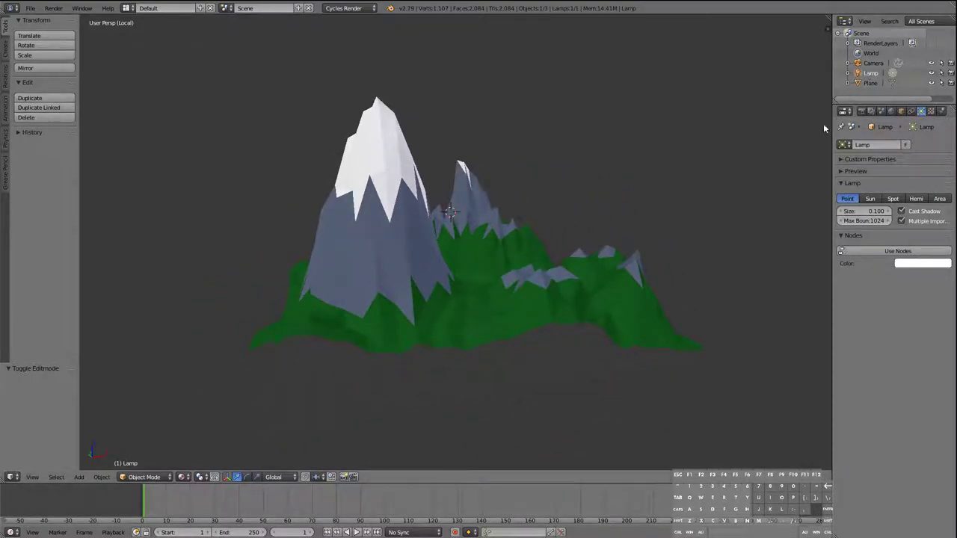
middle_drag(710, 142, 441, 189)
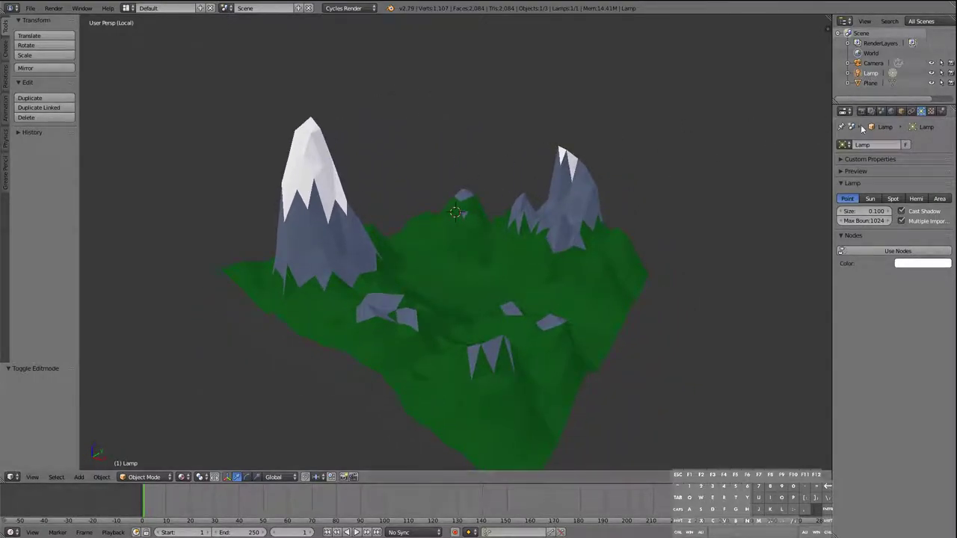
click(870, 198)
click(892, 199)
click(870, 199)
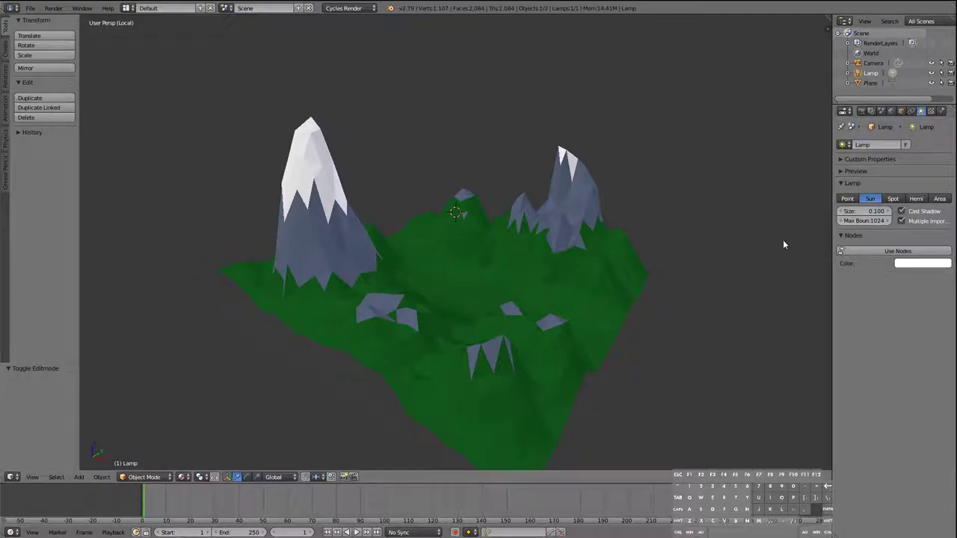
- Check the camera's framing, start a test render of the scene and stop it early
key(KP_0)
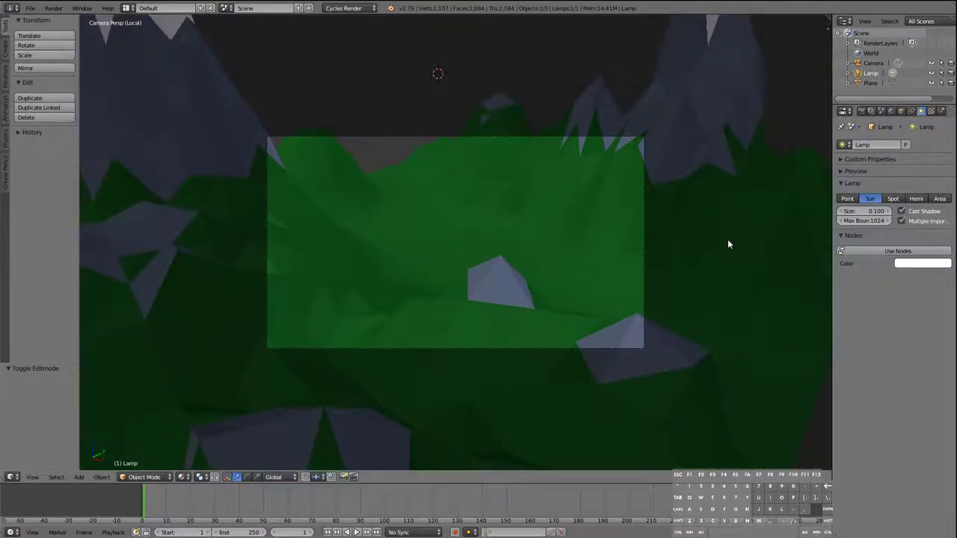
key(KP_0)
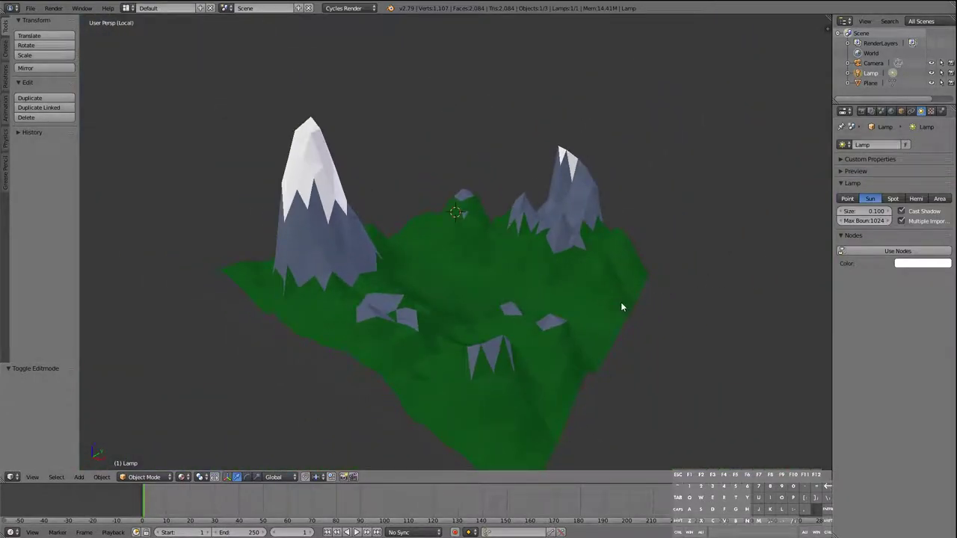
key(F12)
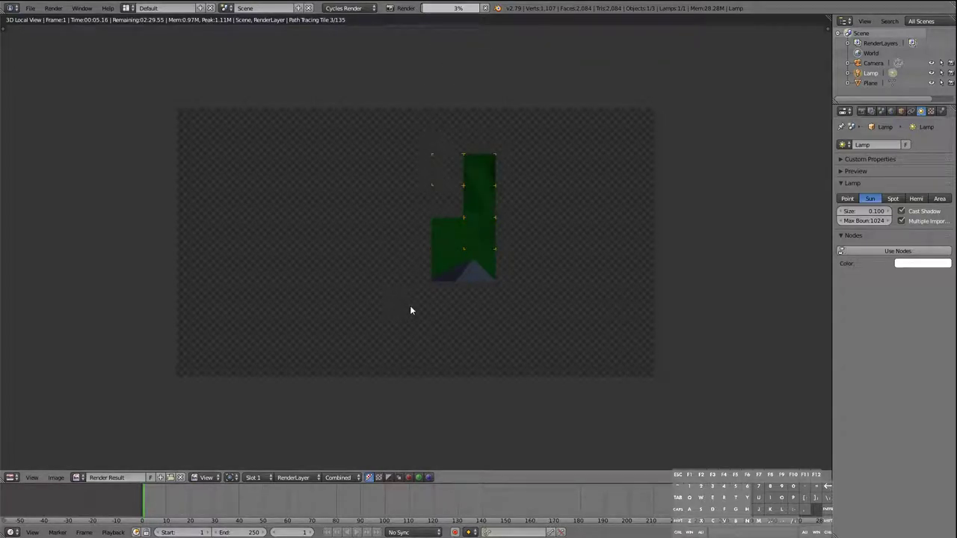
click(484, 8)
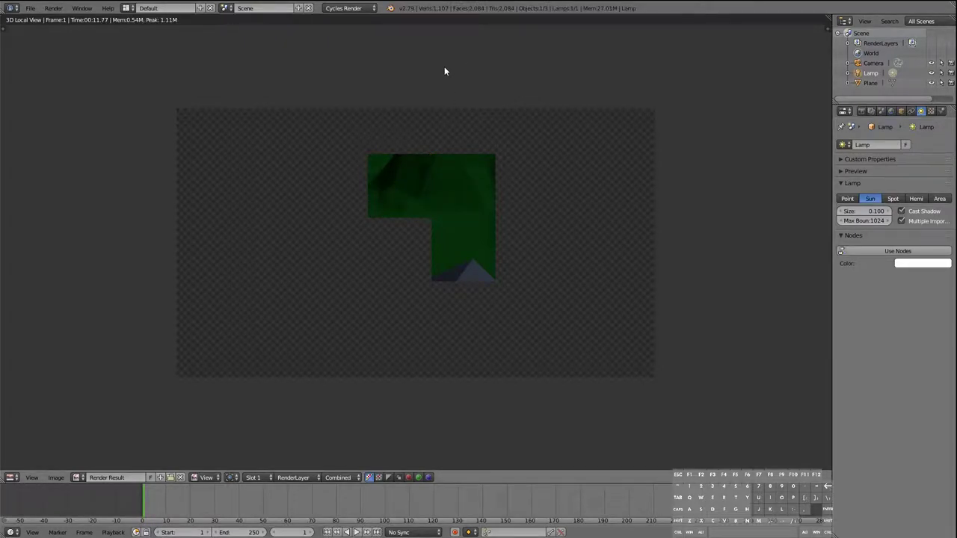